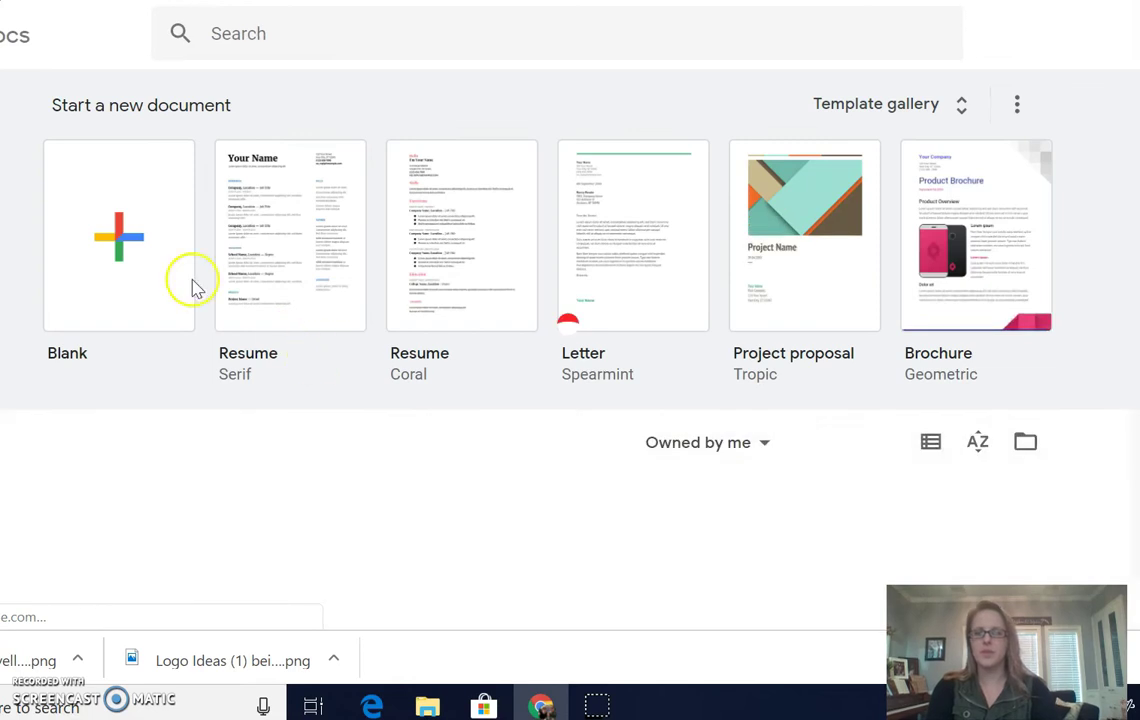
Create a blank document and enter the centred title "Works Cited" on its first line
left_click(143, 257)
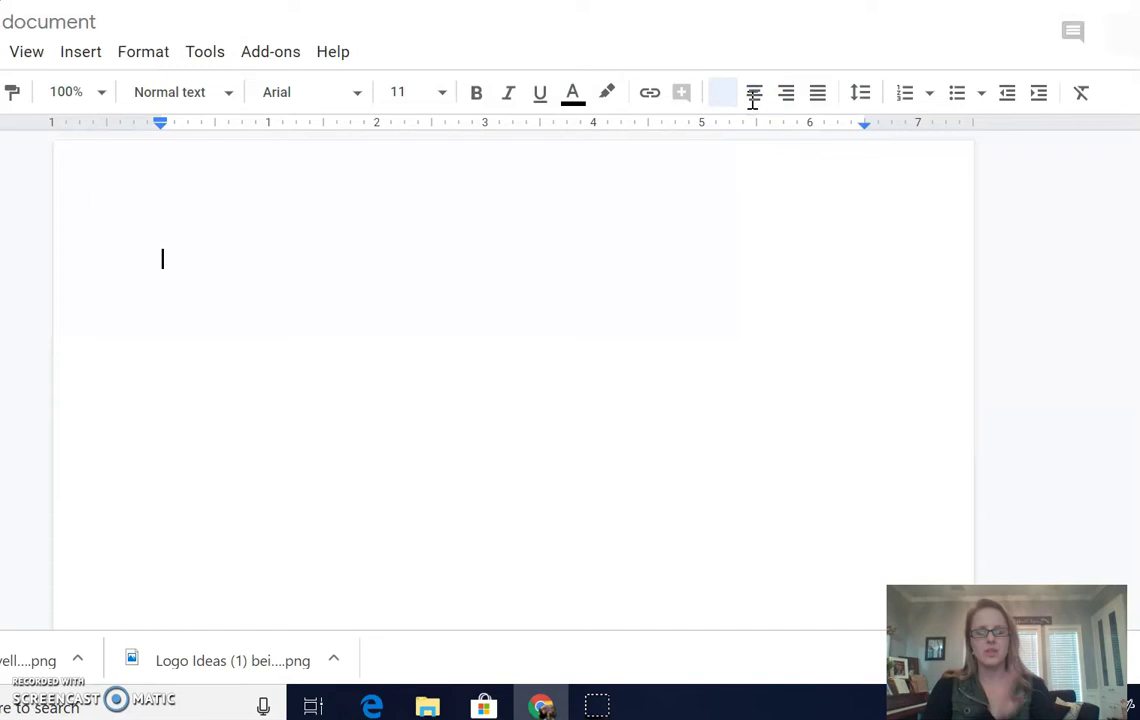
left_click(754, 93)
left_click(457, 345)
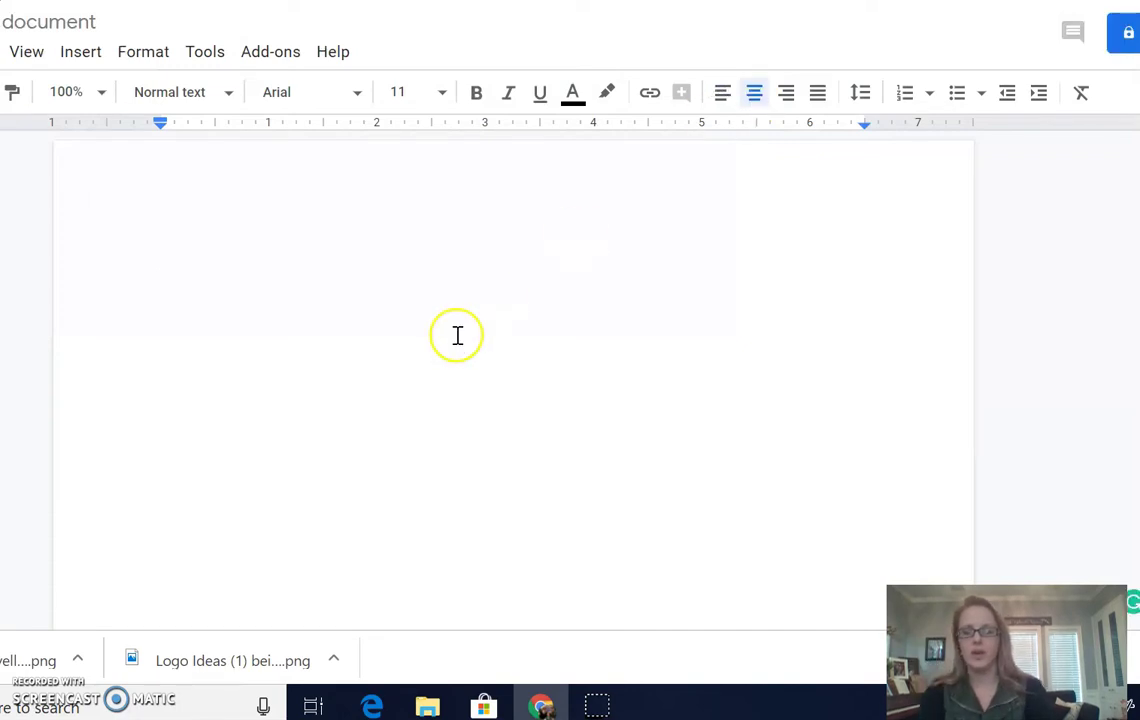
type("Work ")
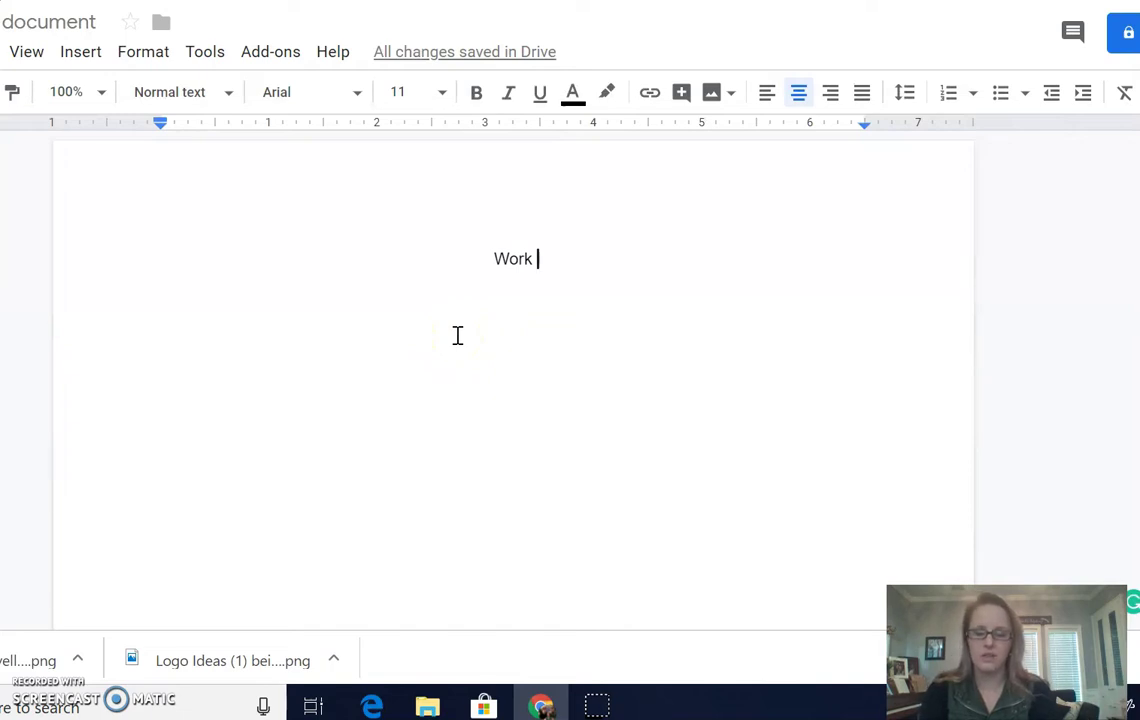
type("Cited")
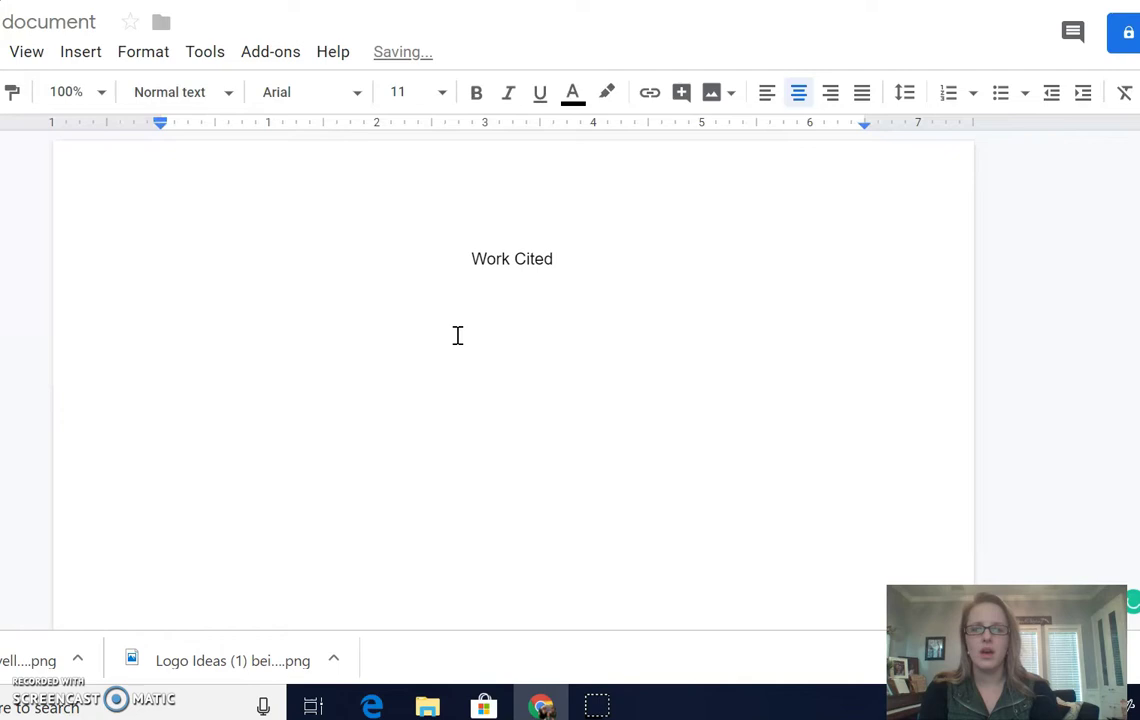
key("Left")
type("s")
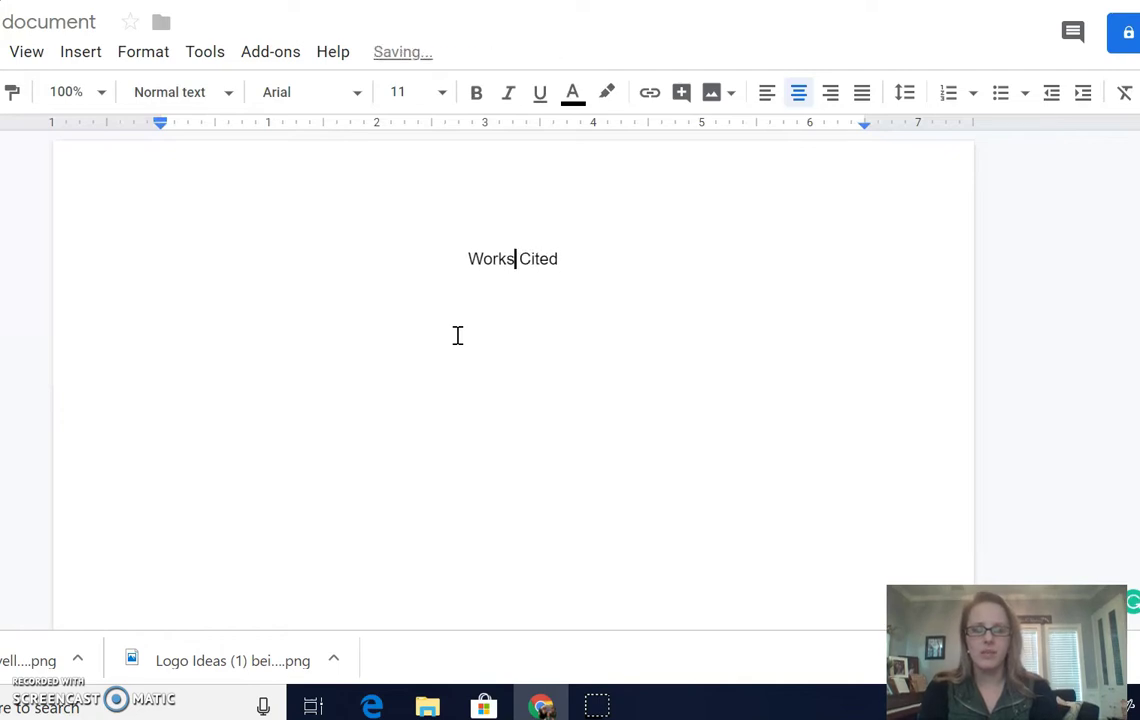
Format the "Works Cited" title as 12-point Times New Roman and start a new line below it
left_click_drag(580, 258, 437, 260)
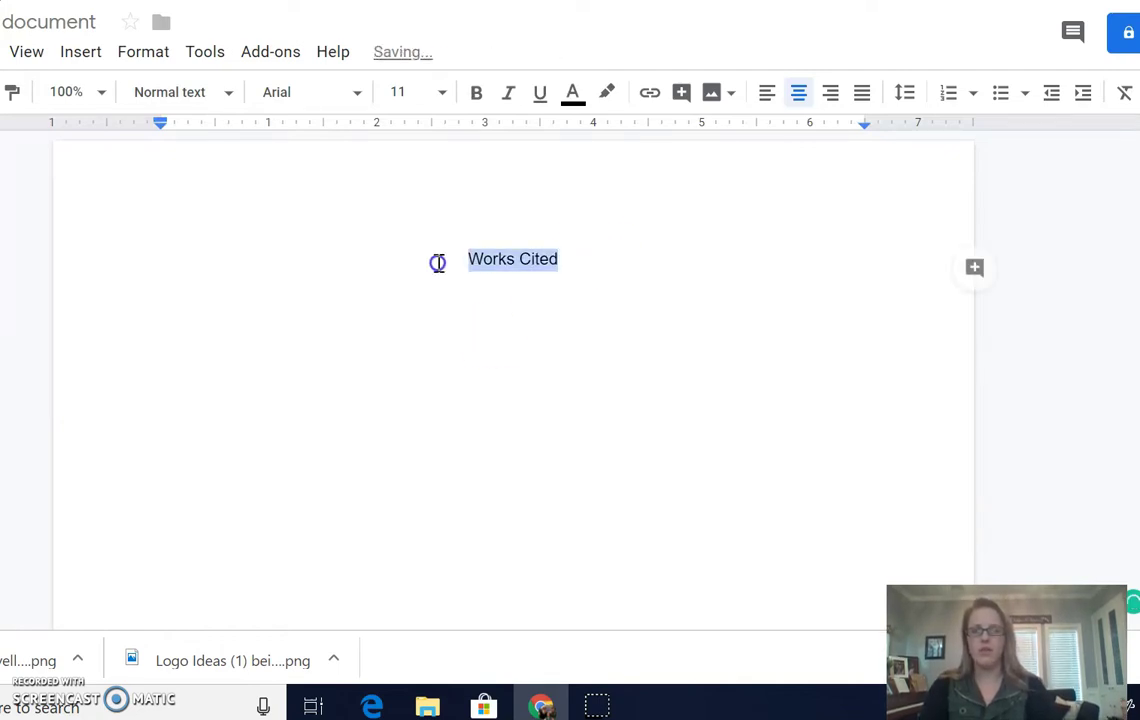
left_click(440, 91)
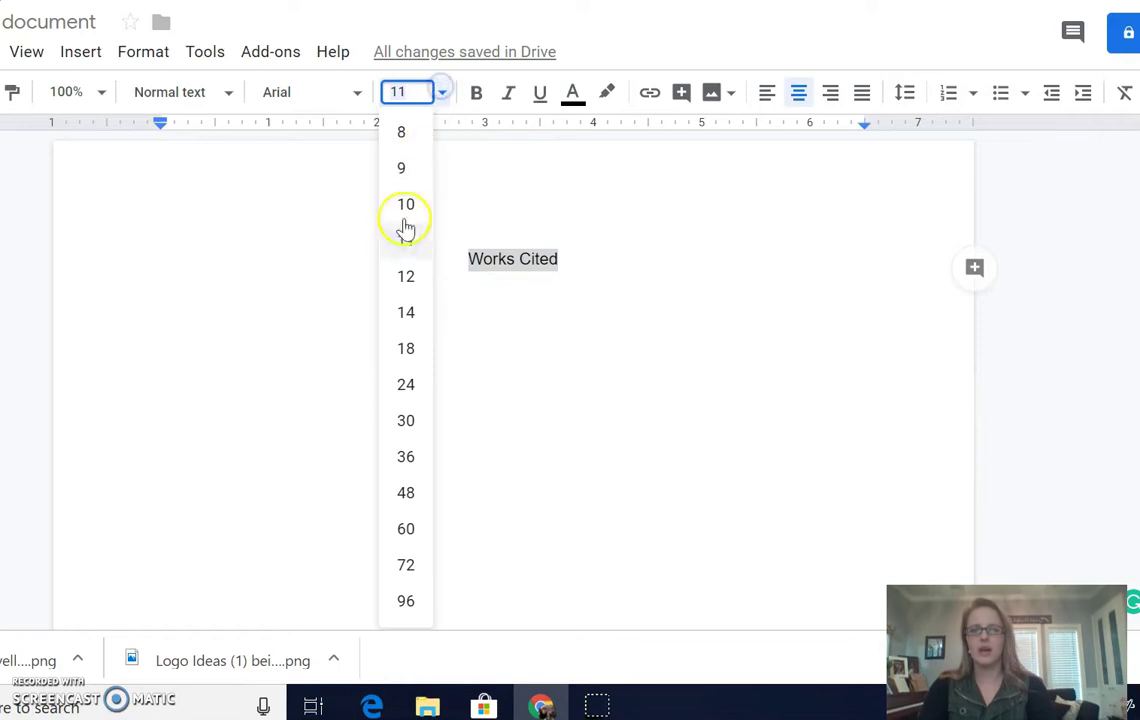
left_click(398, 274)
left_click(355, 93)
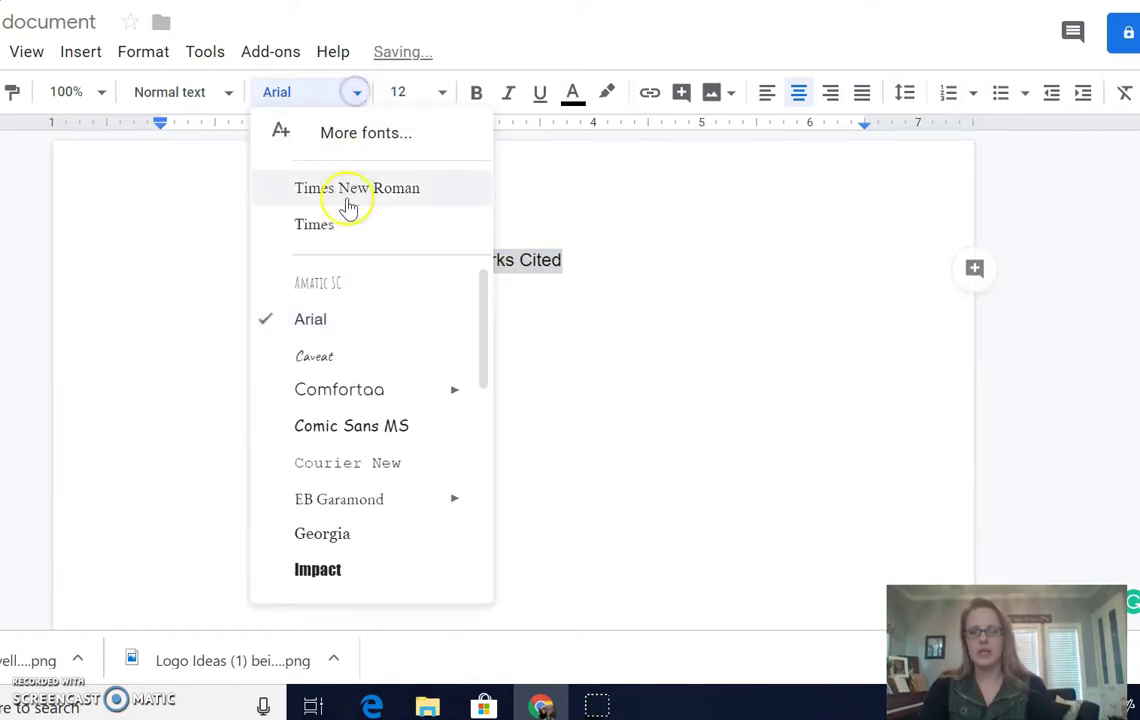
left_click(349, 187)
left_click(594, 259)
key("Return")
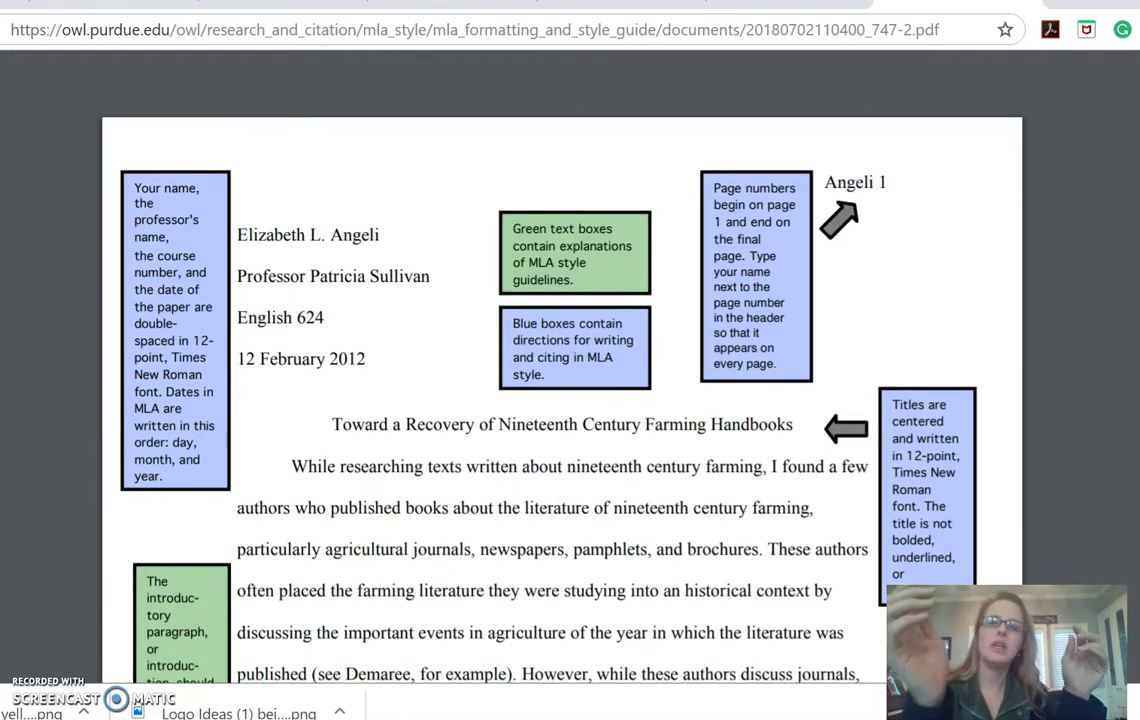
Look through the Purdue OWL sample MLA paper, checking the page headers on the way to its Works Cited page
scroll(560, 380, "down", 5)
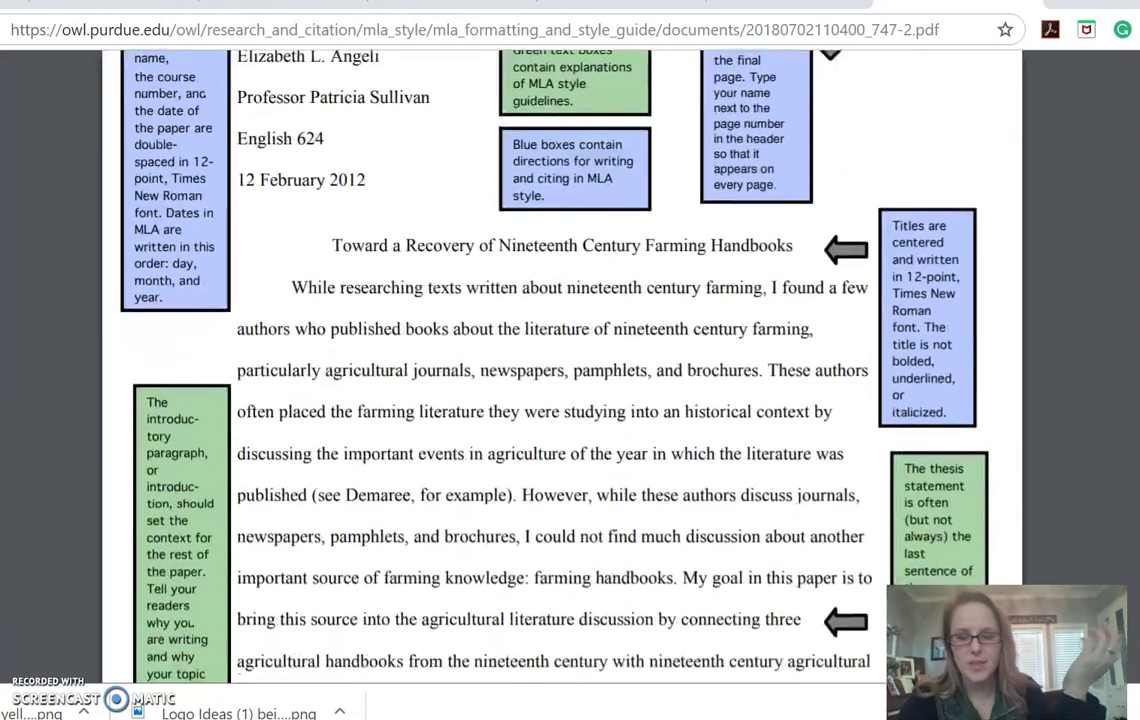
scroll(560, 380, "down", 8)
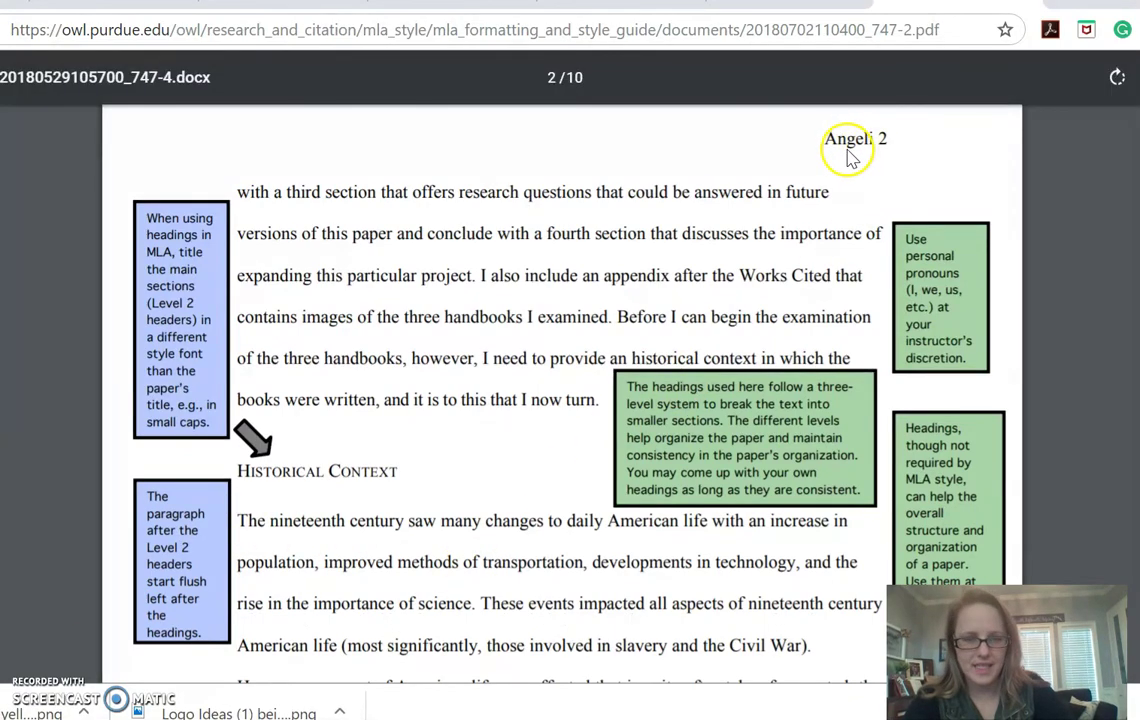
scroll(870, 165, "down", 8)
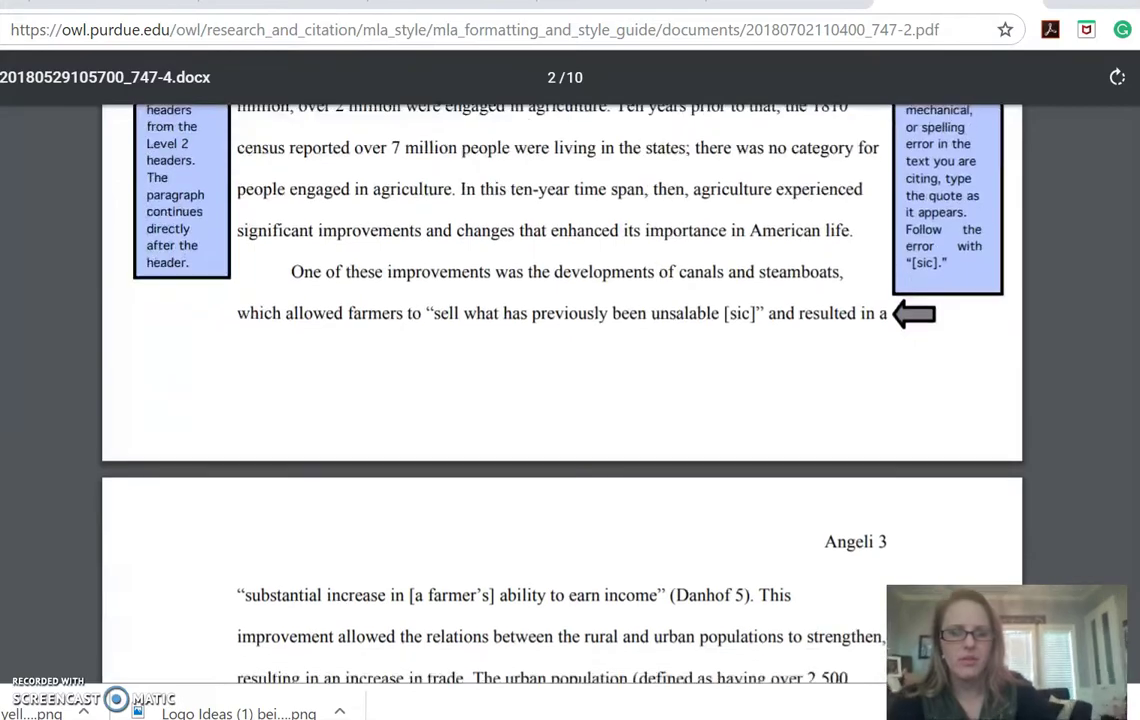
scroll(562, 400, "down", 20)
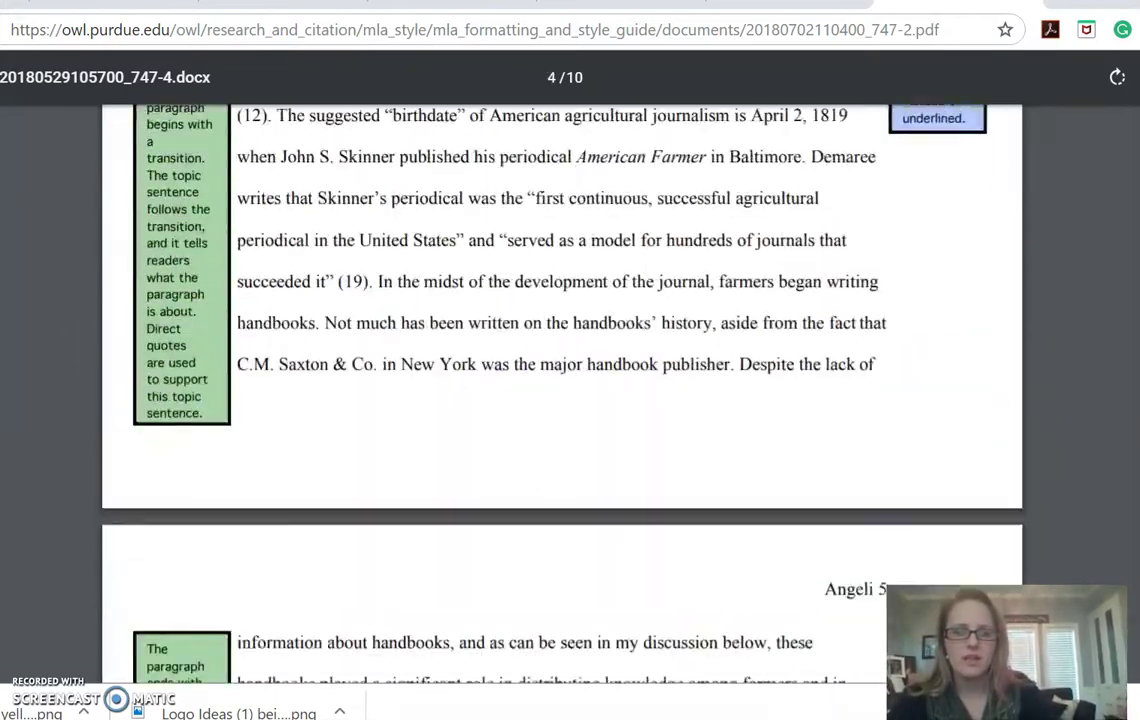
scroll(562, 400, "down", 20)
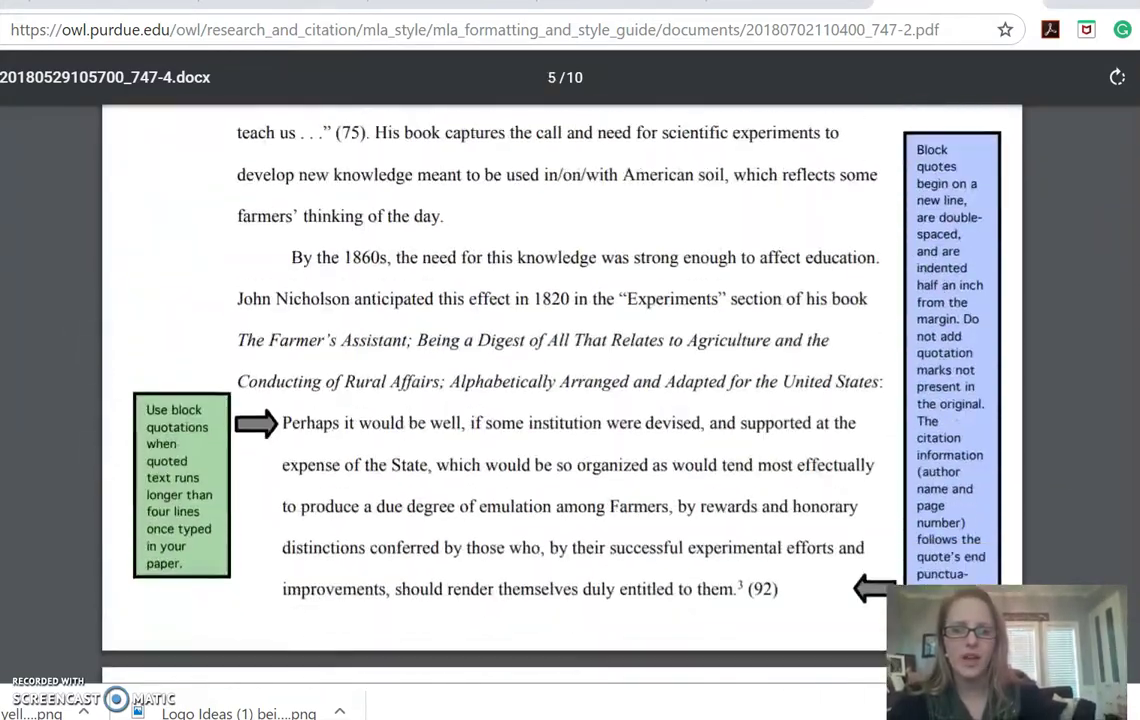
scroll(562, 400, "down", 20)
scroll(562, 400, "down", 20)
scroll(562, 400, "down", 20)
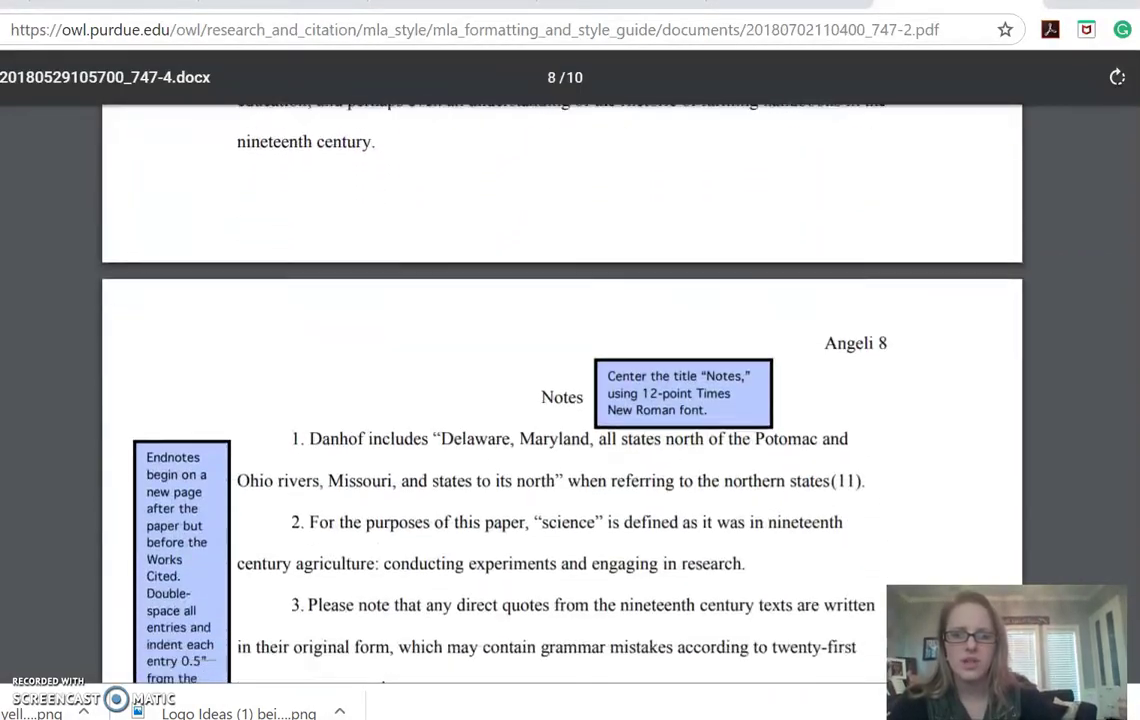
scroll(562, 400, "down", 4)
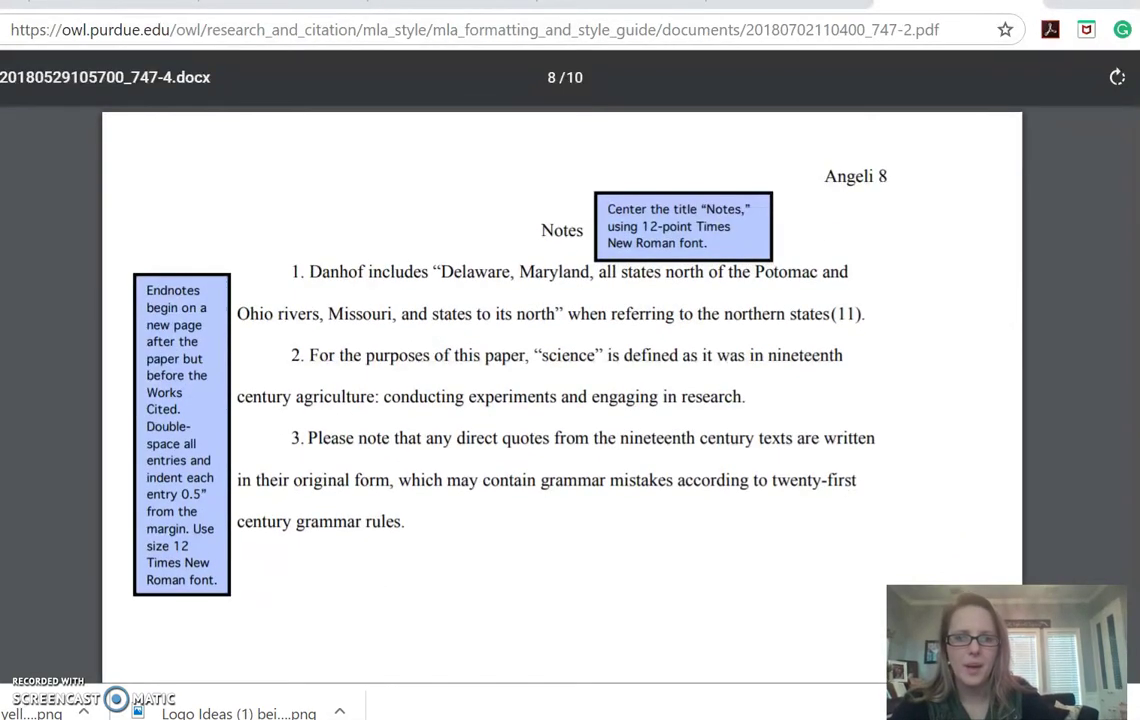
scroll(562, 400, "down", 20)
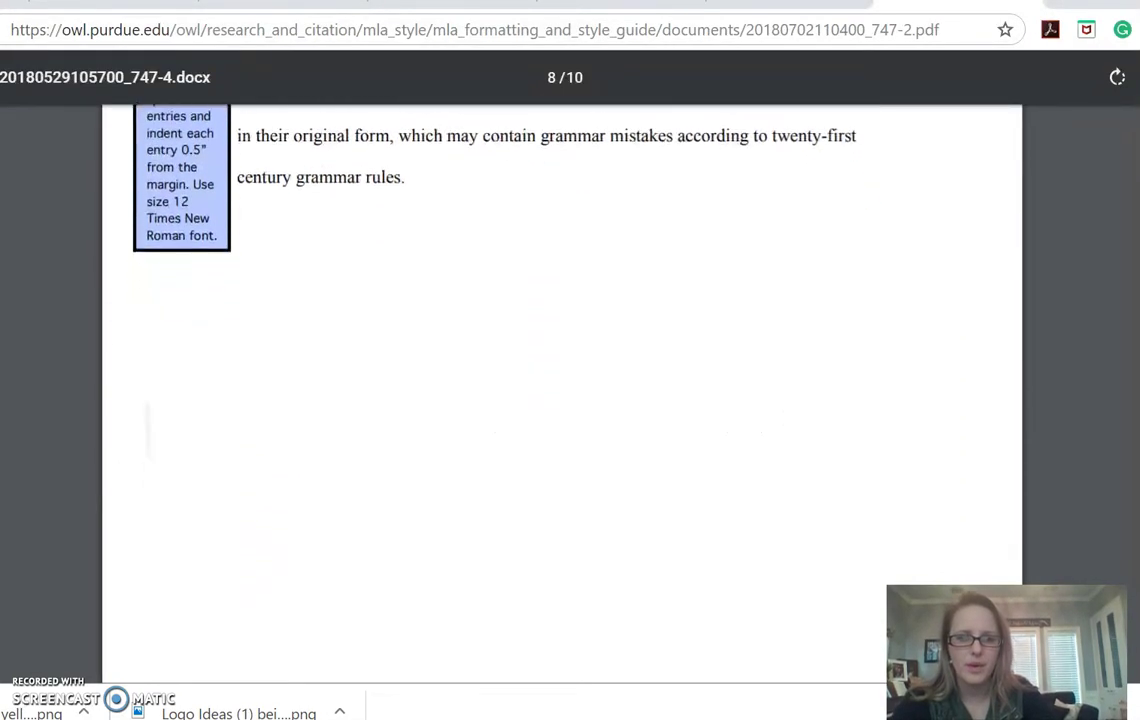
scroll(562, 400, "down", 4)
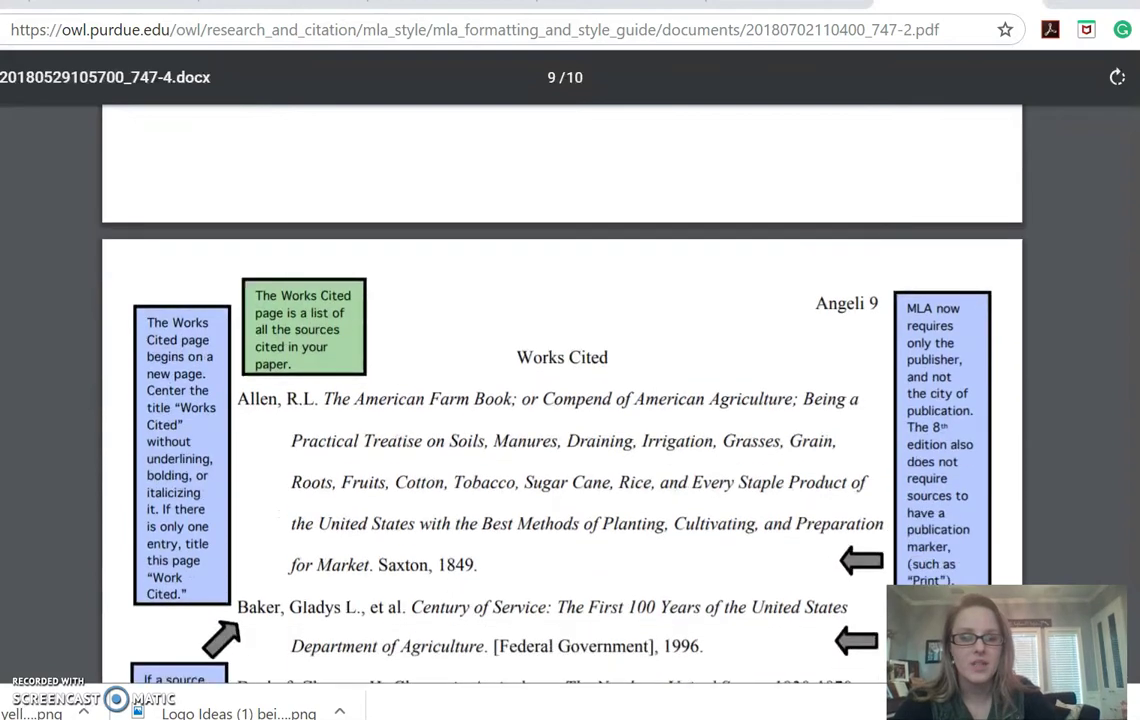
scroll(562, 400, "up", 10)
scroll(562, 400, "up", 15)
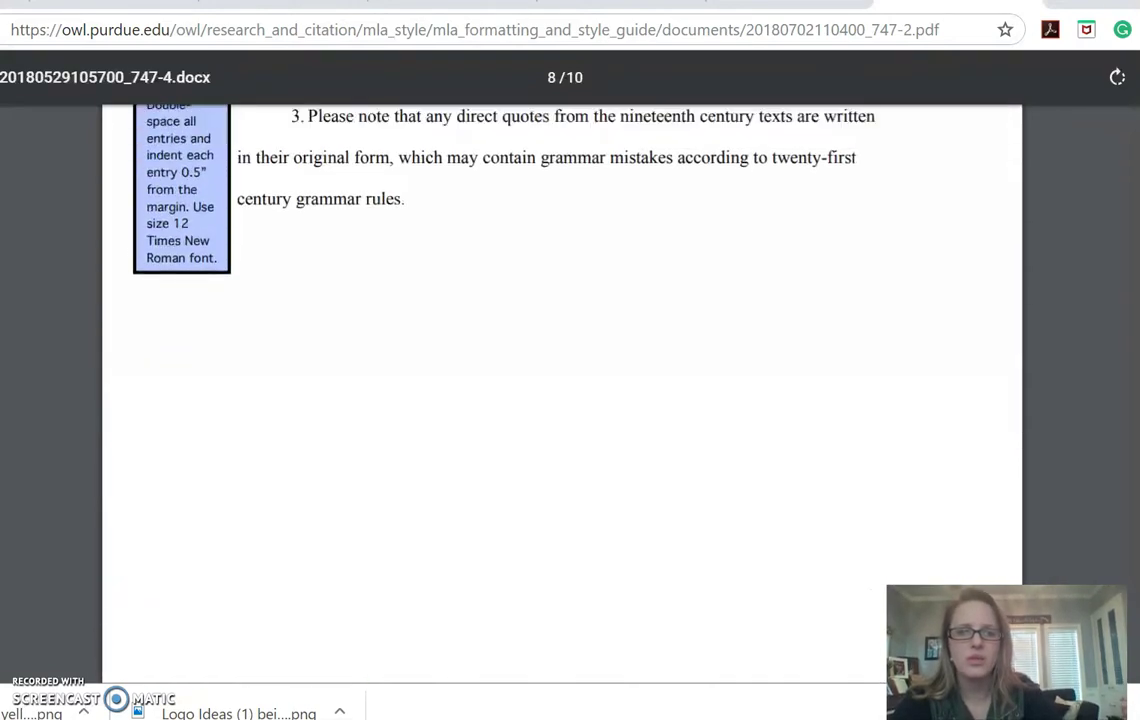
scroll(562, 400, "up", 1)
scroll(562, 400, "down", 10)
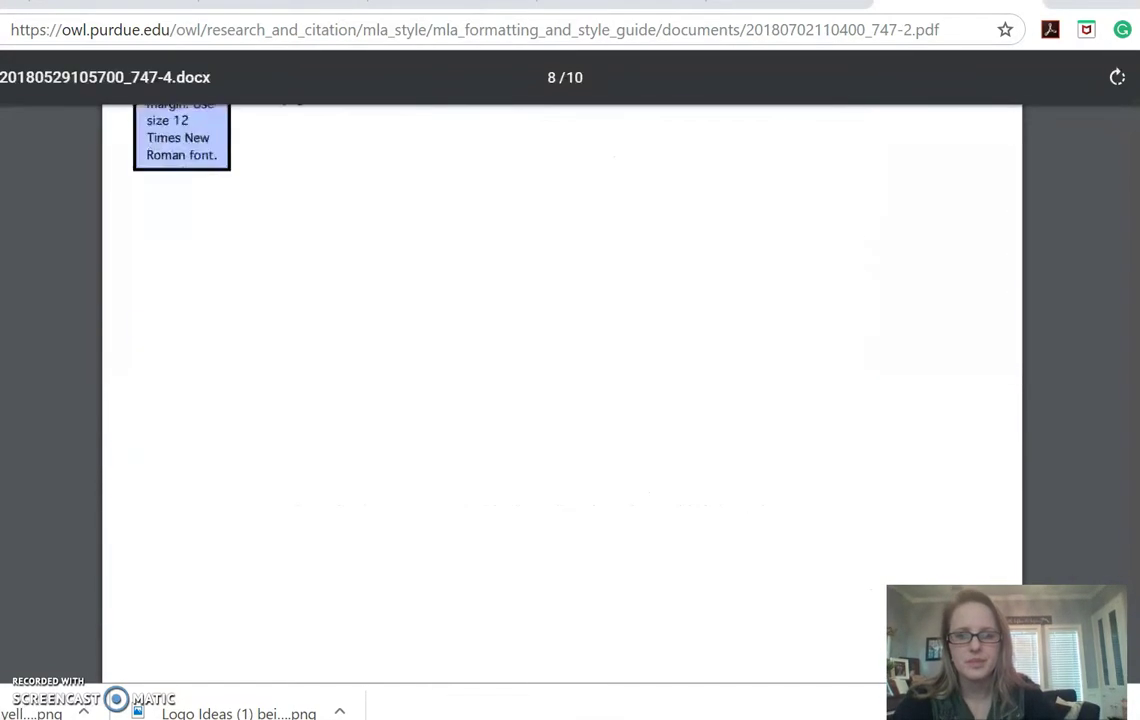
scroll(562, 400, "down", 3)
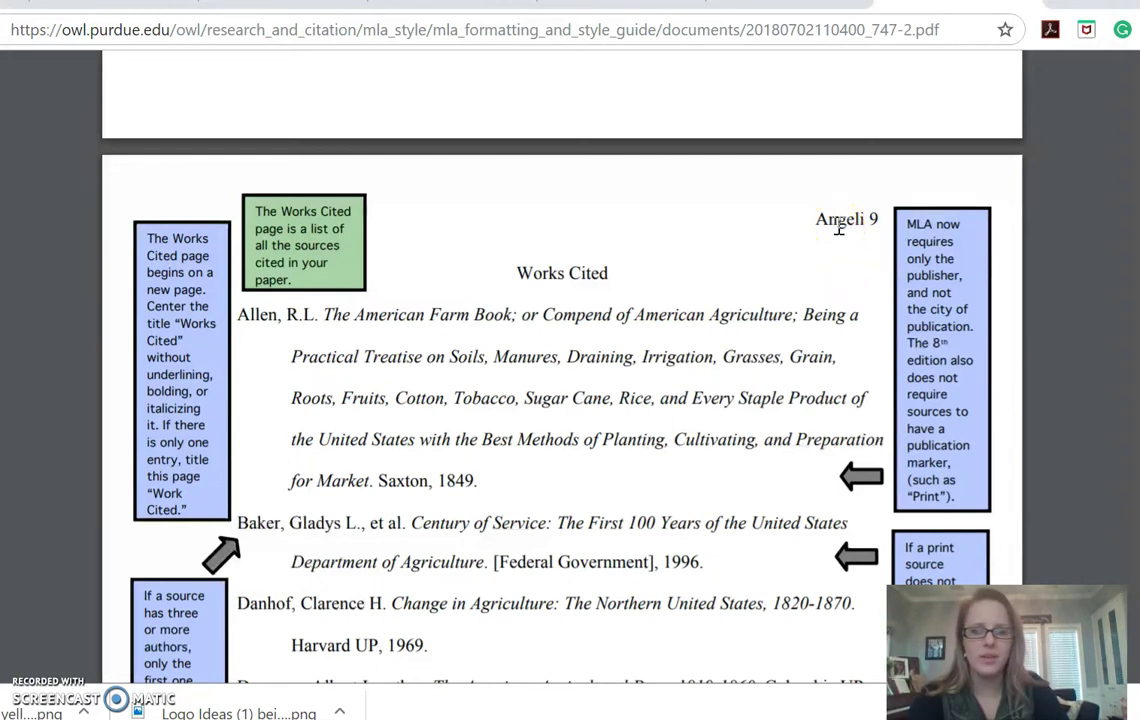
Examine the sample Works Cited list for the indentation, order and formatting of its entries and the accompanying MLA notes
scroll(838, 228, "down", 1)
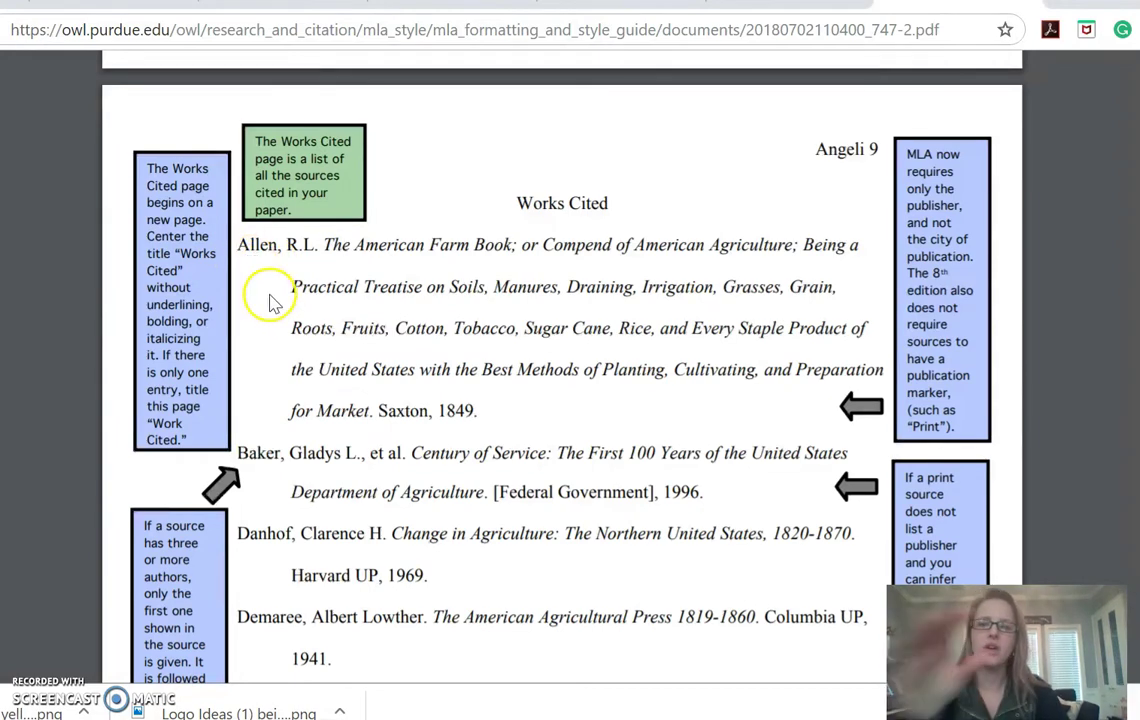
scroll(165, 484, "down", 5)
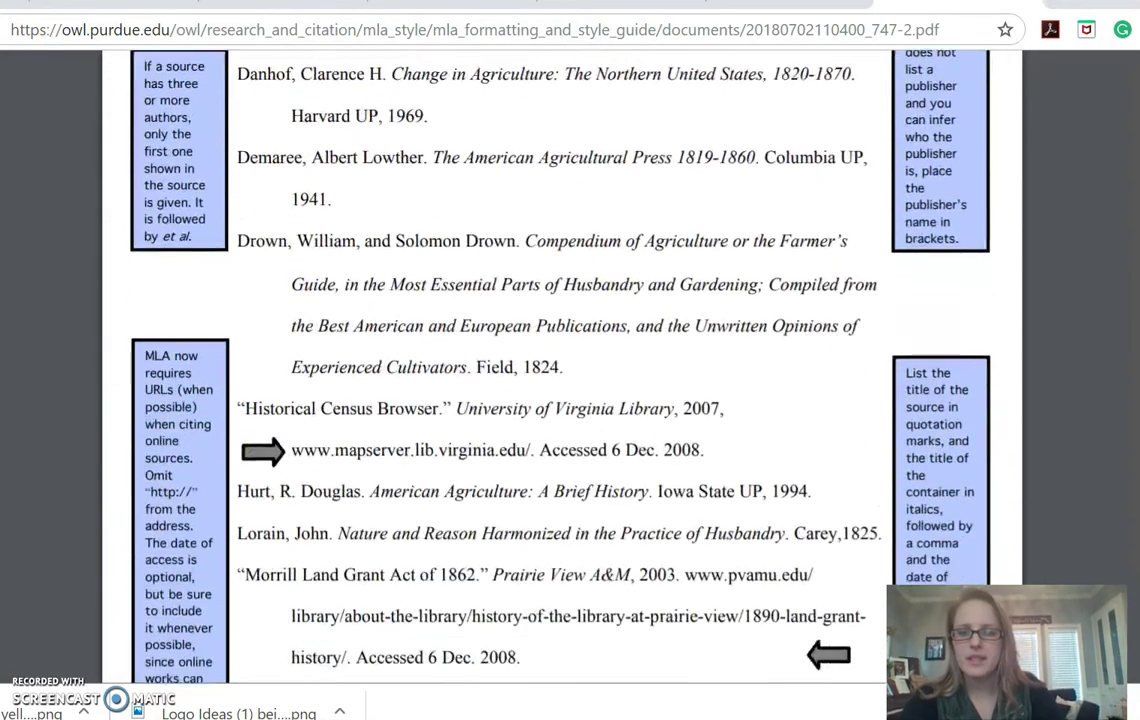
scroll(165, 484, "down", 1)
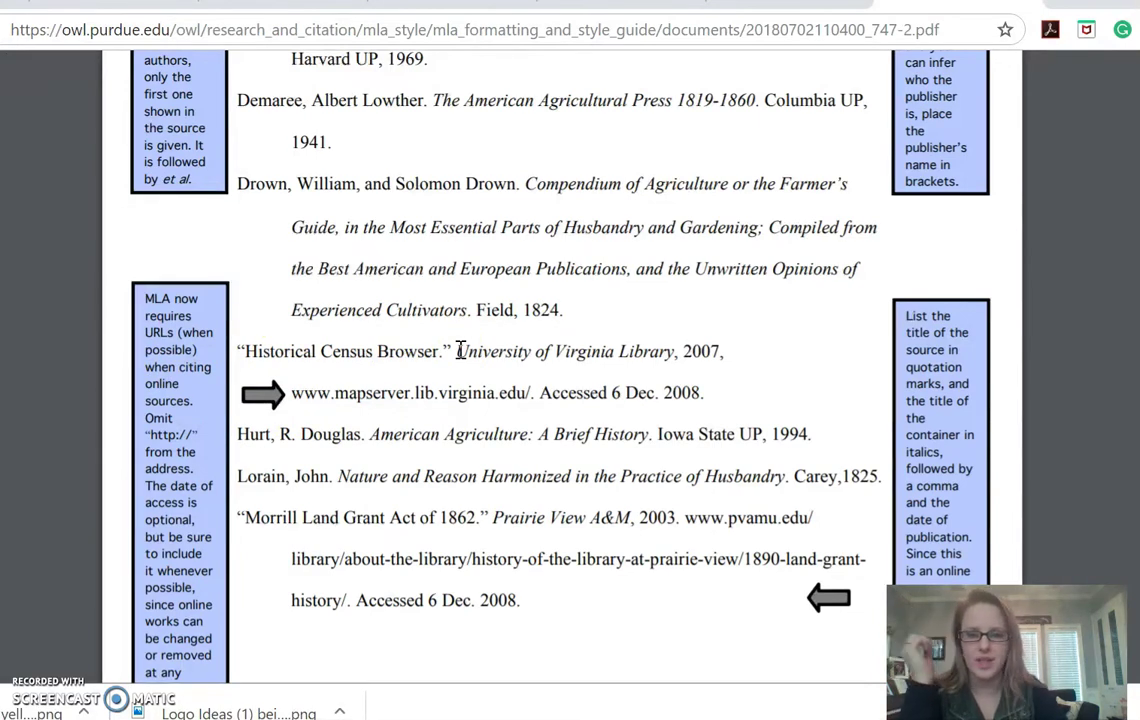
scroll(460, 350, "down", 6)
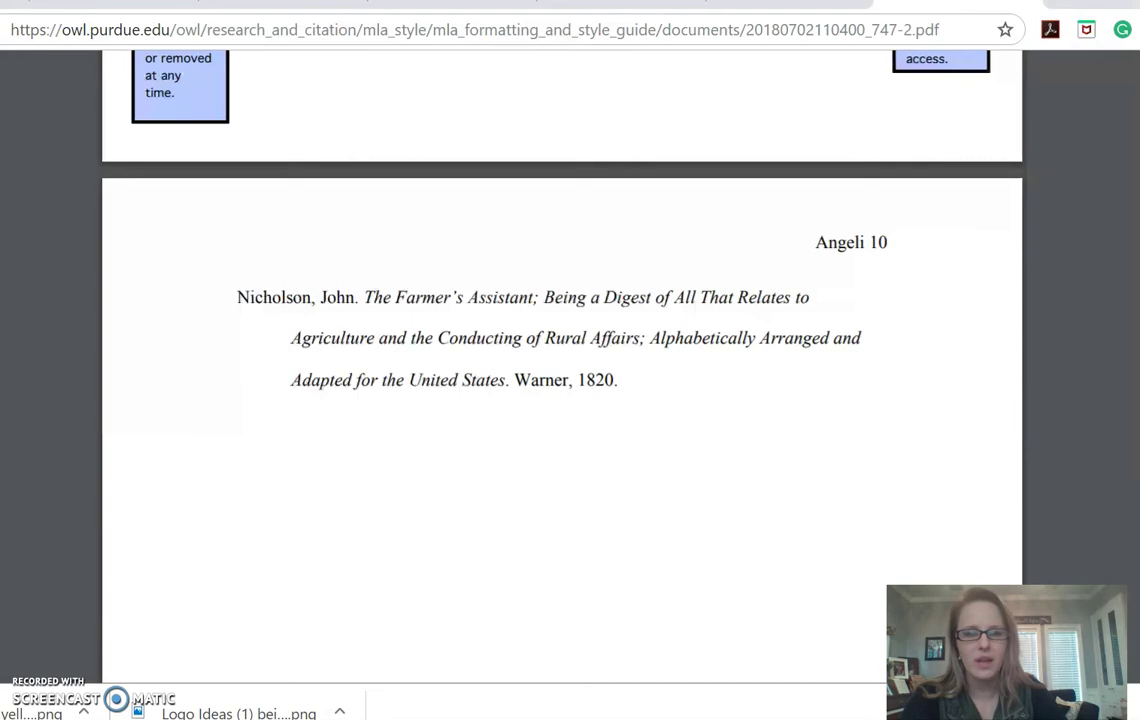
scroll(560, 360, "up", 6)
scroll(560, 360, "up", 5)
scroll(560, 360, "up", 1)
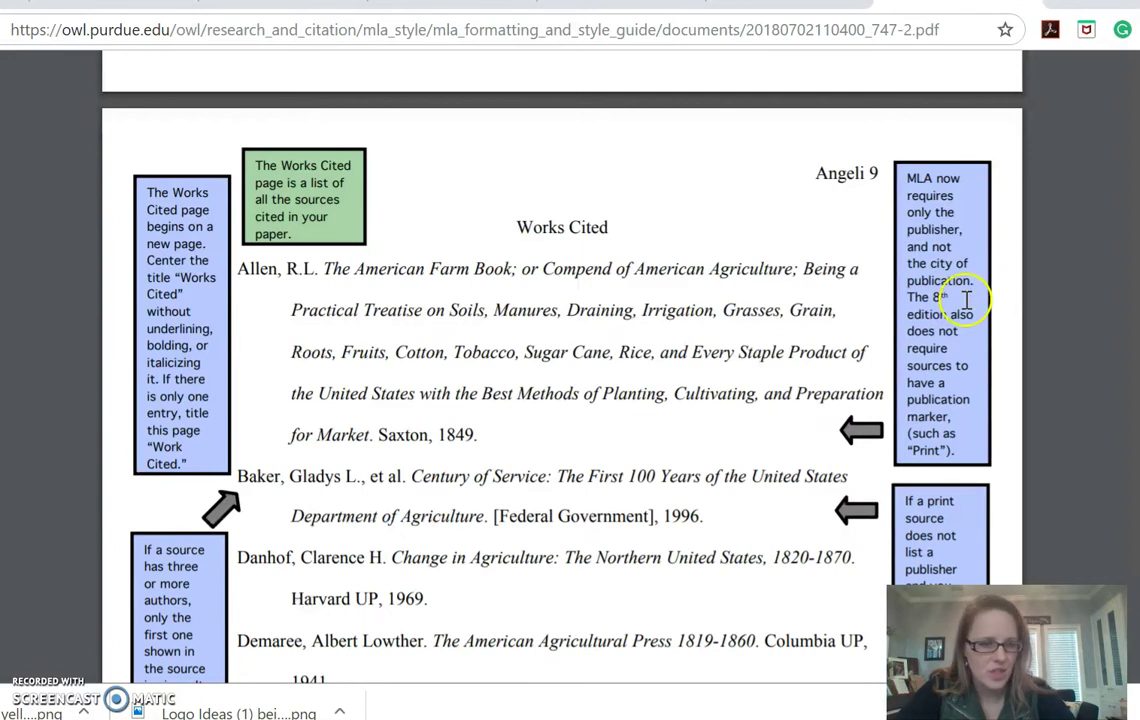
scroll(928, 312, "down", 2)
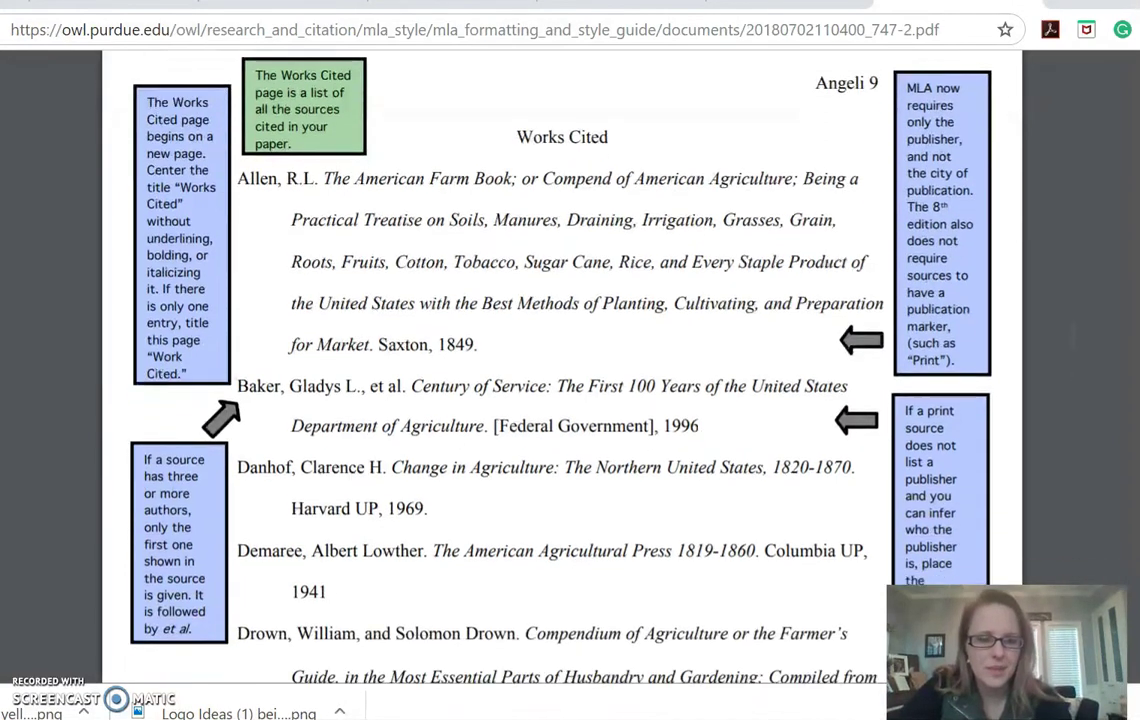
scroll(544, 350, "down", 5)
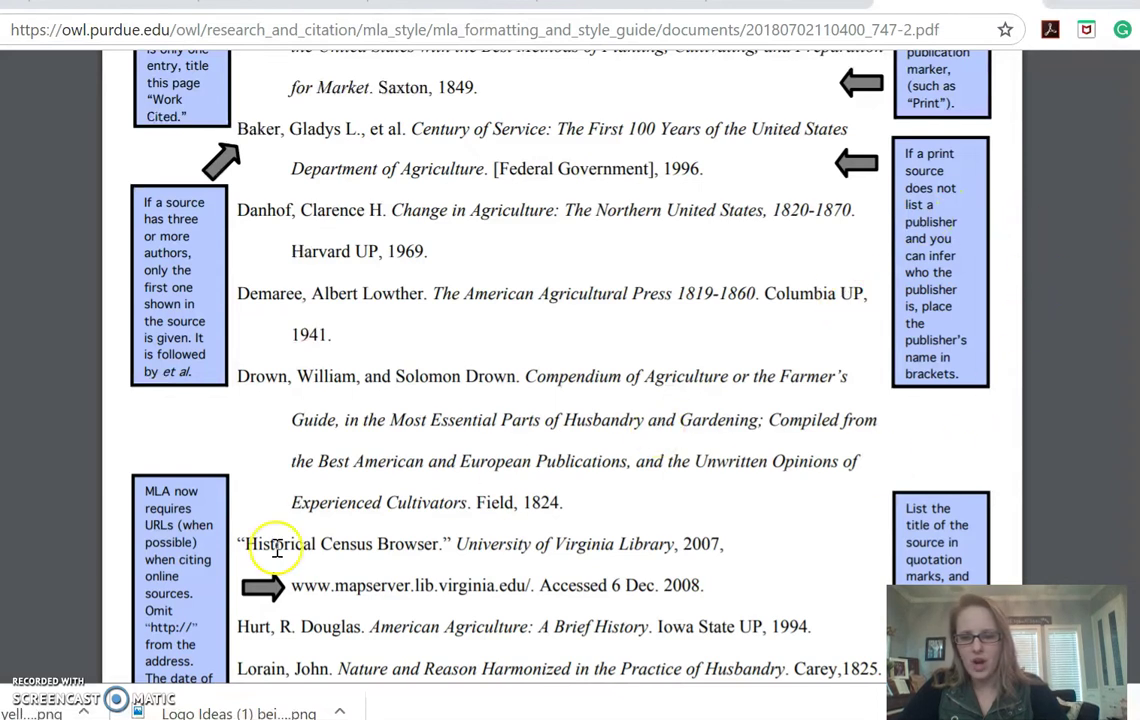
scroll(277, 549, "up", 3)
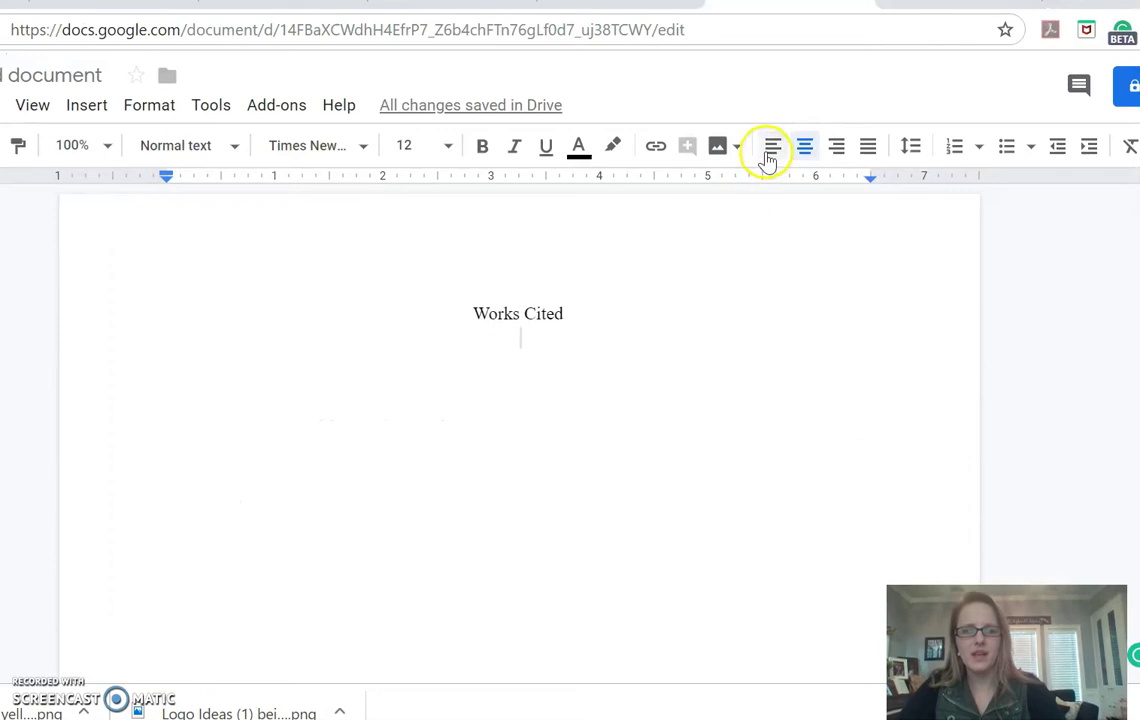
Return to the Works Cited document and left-align the empty line below the title
left_click(767, 152)
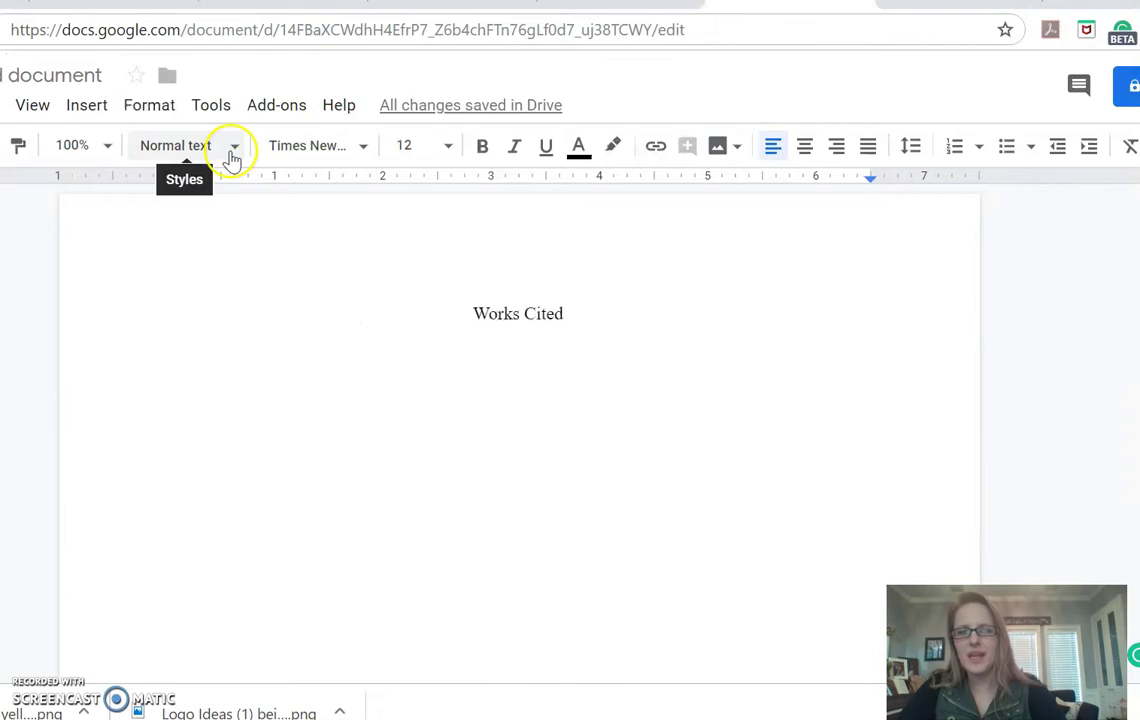
Switch to the digital research portfolio in Google Classroom and open its "Source 1 (Book)" slide
left_click(190, 2)
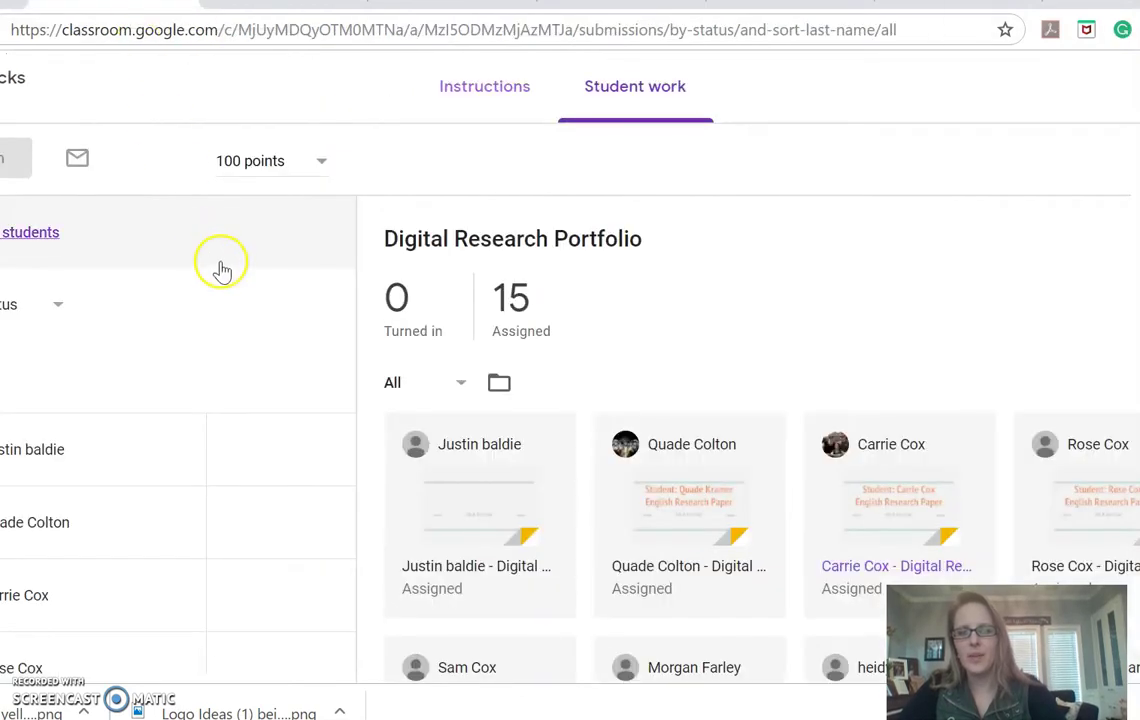
left_click(292, 3)
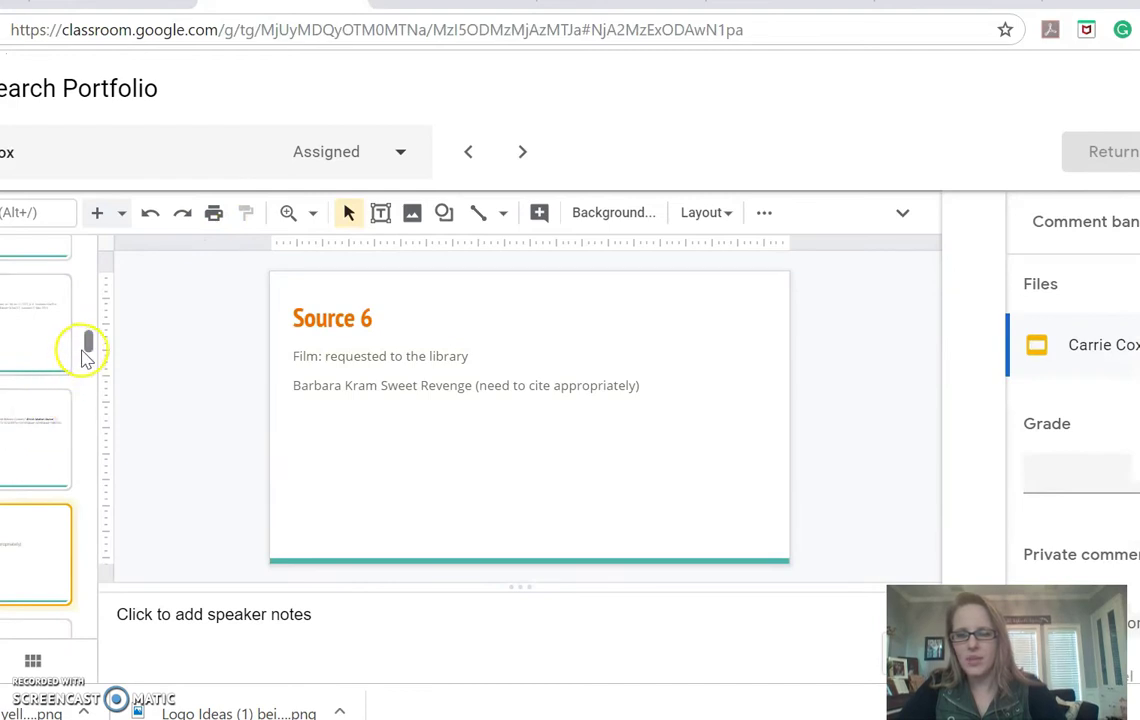
left_click_drag(88, 350, 87, 333)
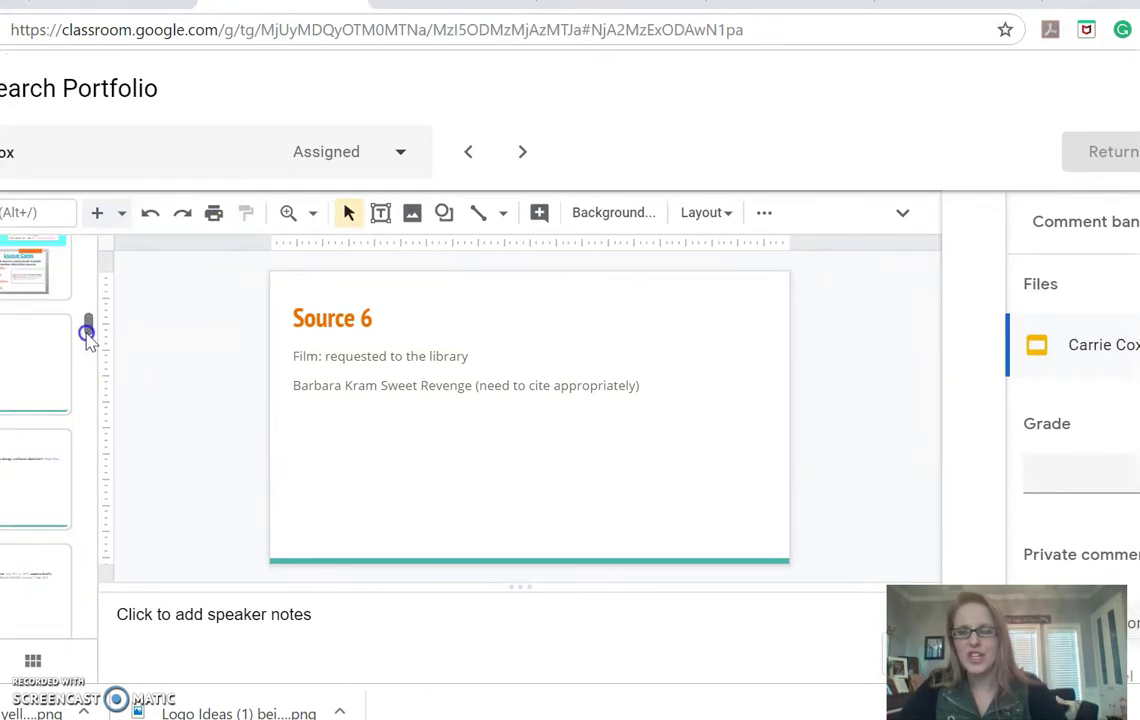
left_click(58, 370)
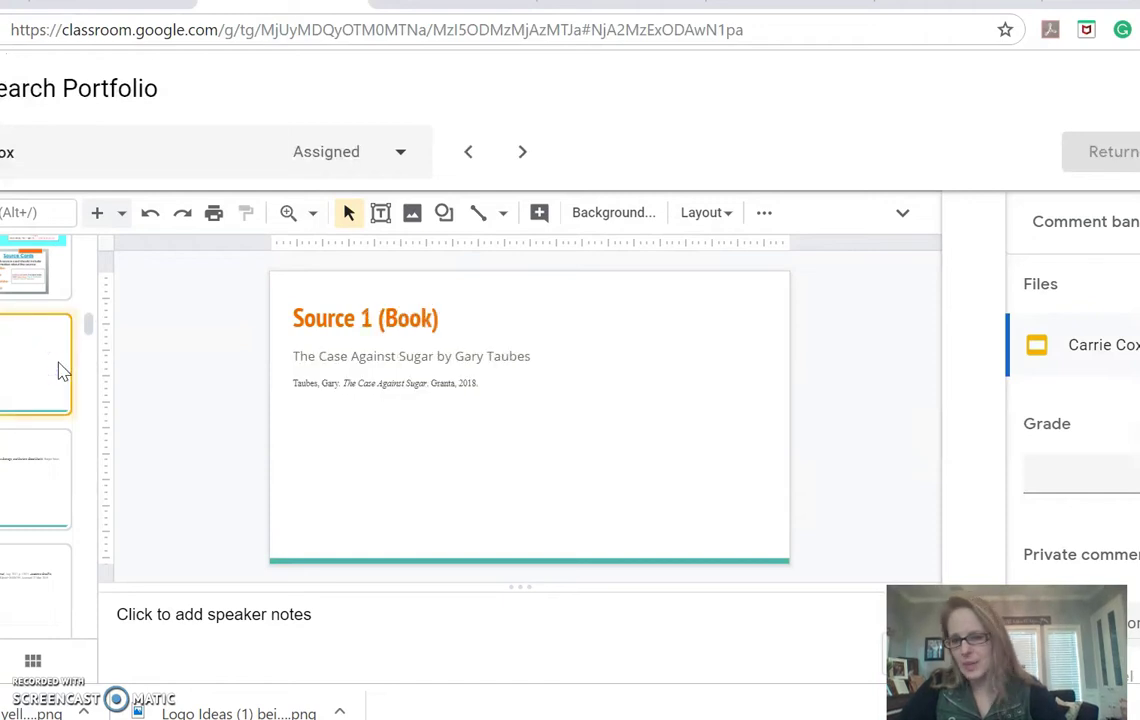
Set the highlight of the last part of the Source 1 citation to Transparent and finally to white
left_click_drag(476, 385, 283, 385)
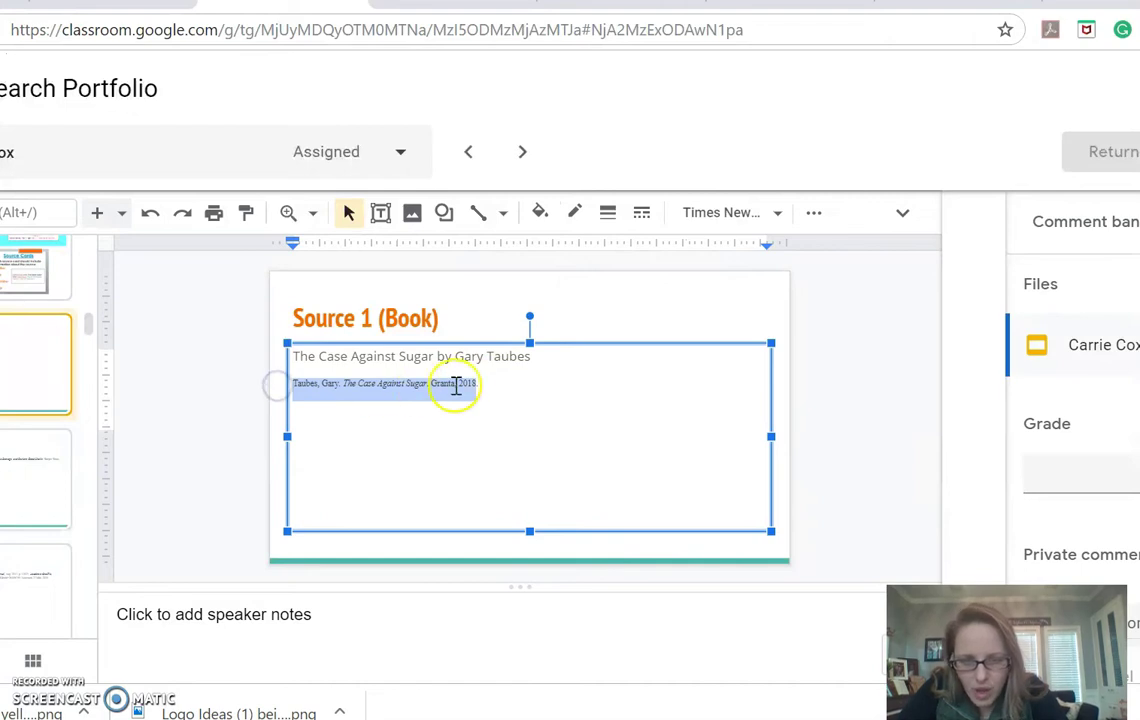
left_click(499, 388)
left_click_drag(499, 388, 448, 381)
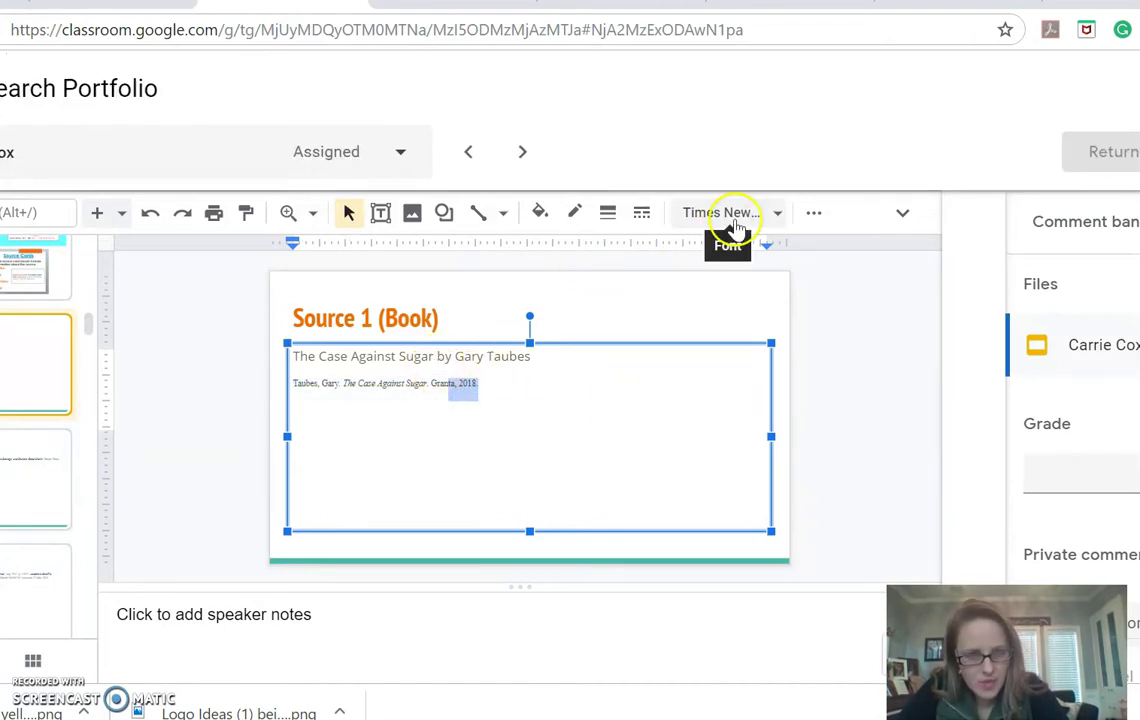
left_click(809, 216)
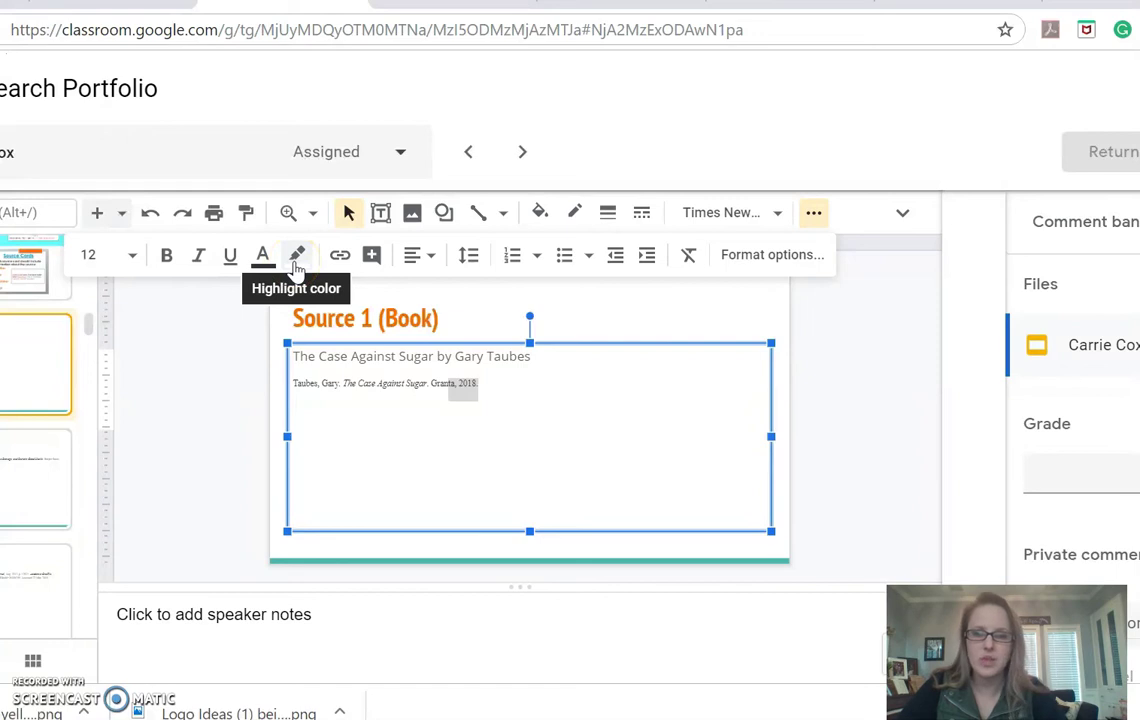
left_click(297, 256)
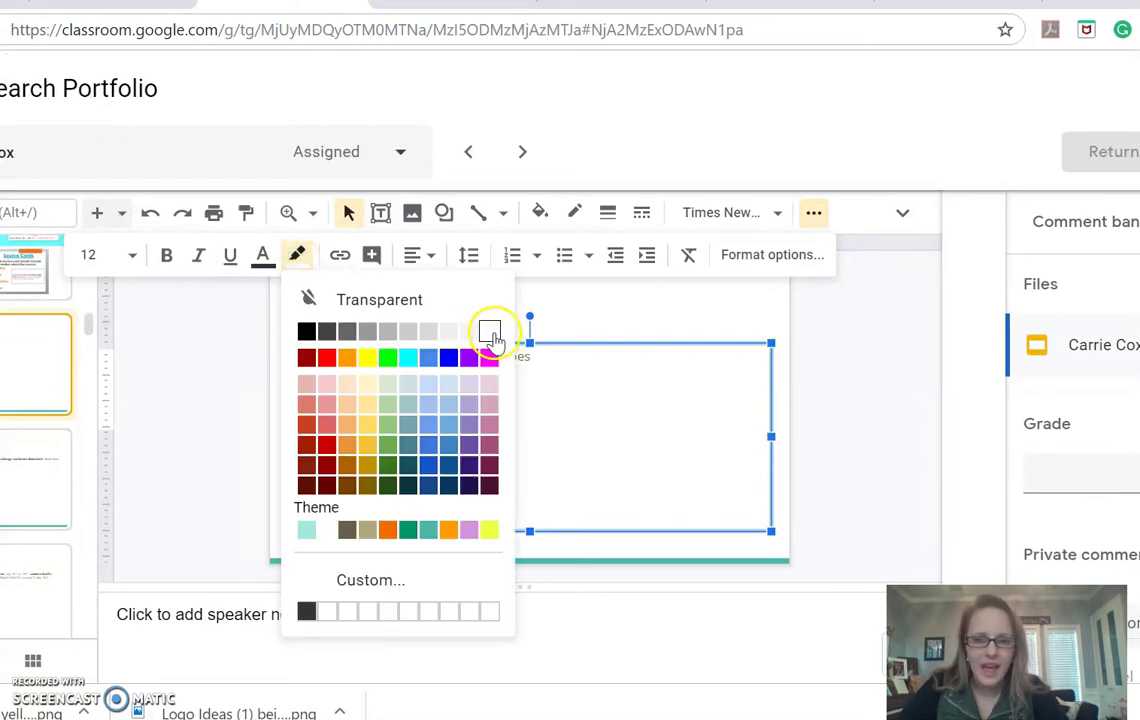
left_click(393, 302)
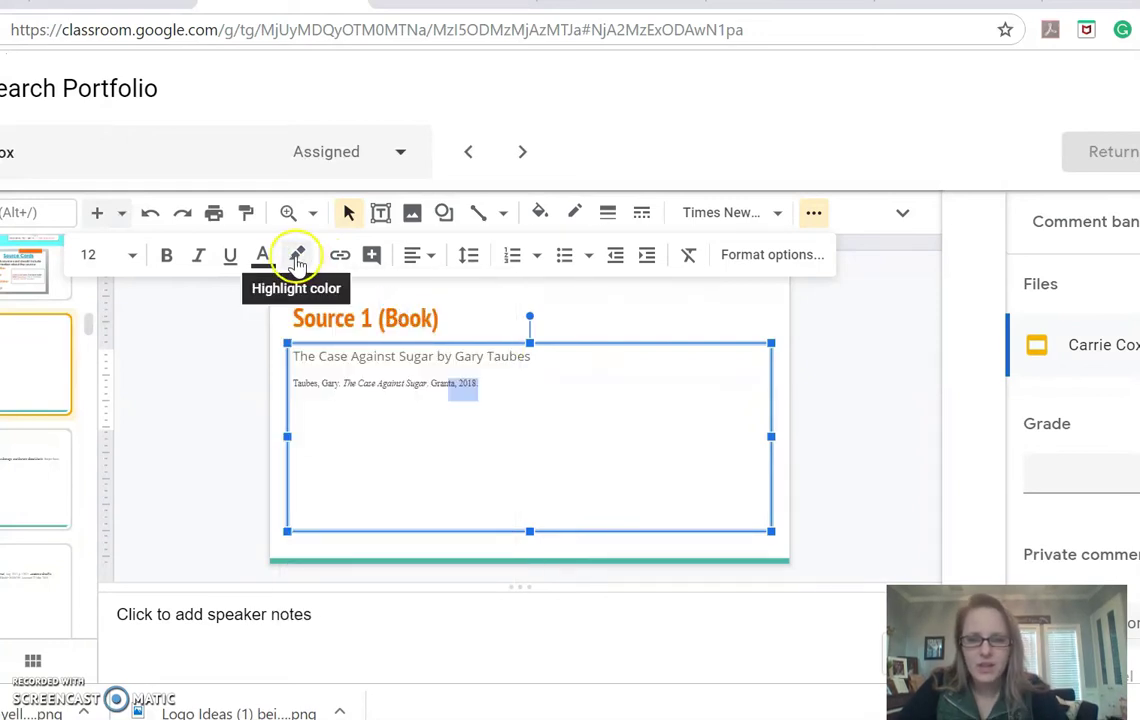
left_click(297, 257)
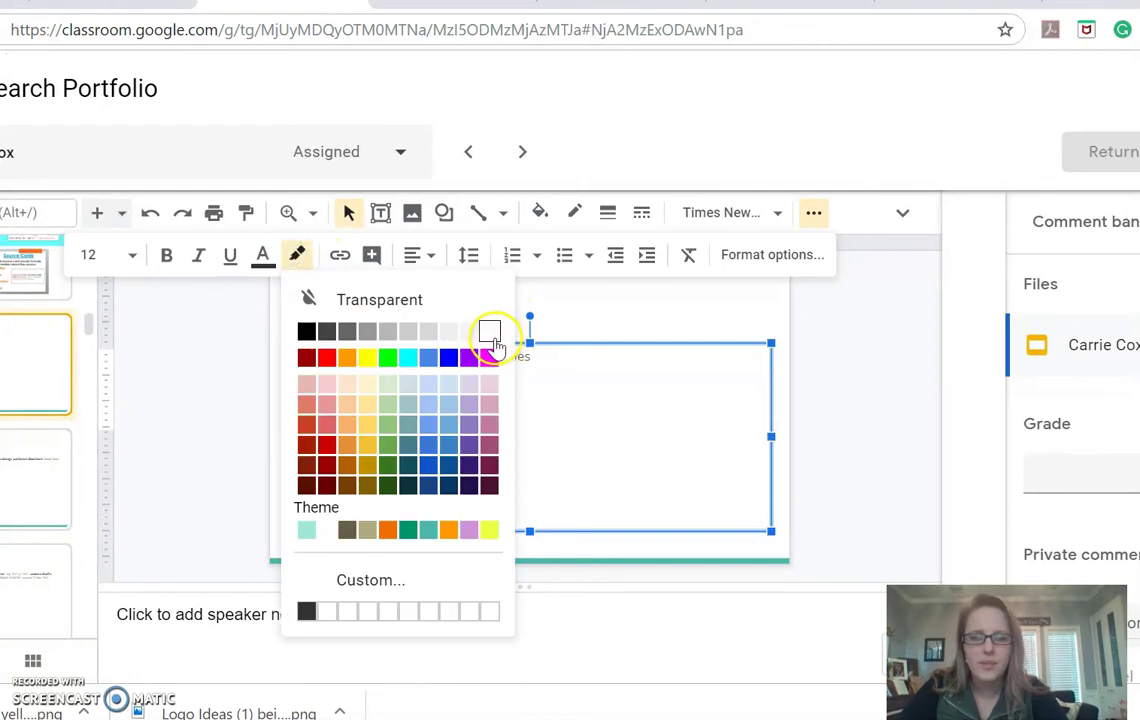
left_click(490, 333)
left_click(530, 415)
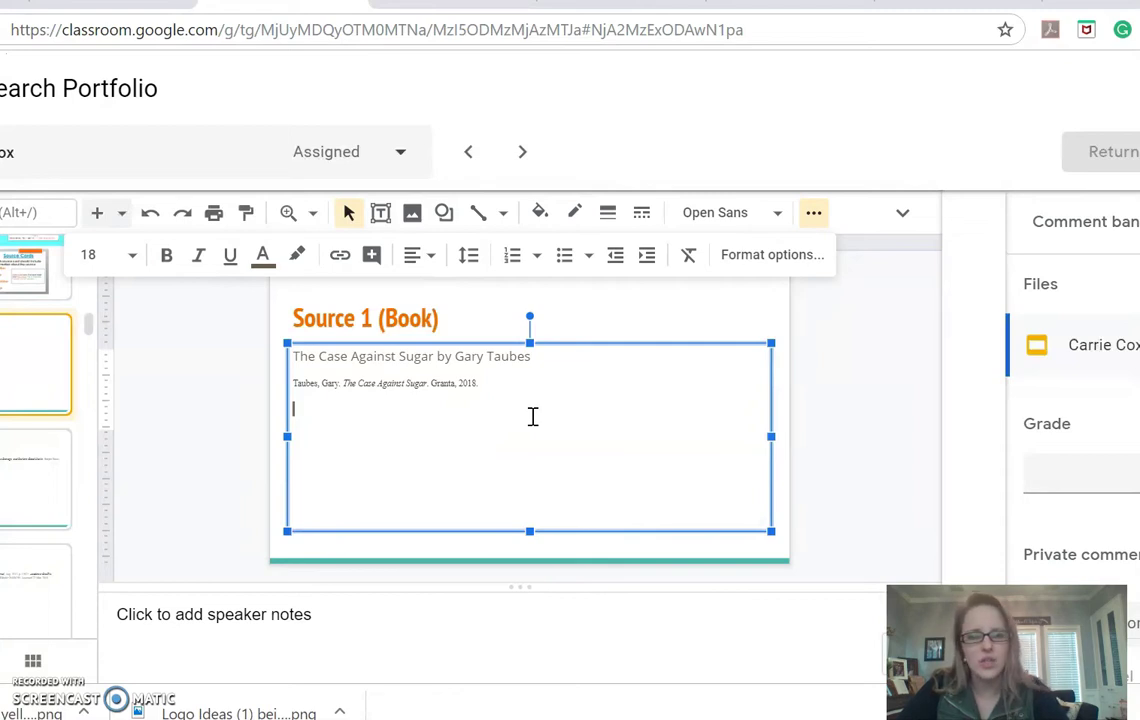
Copy the full citation for "The Case Against Sugar" into the Works Cited document below the title and add blank lines after it
left_click_drag(482, 384, 284, 396)
key("ctrl+c")
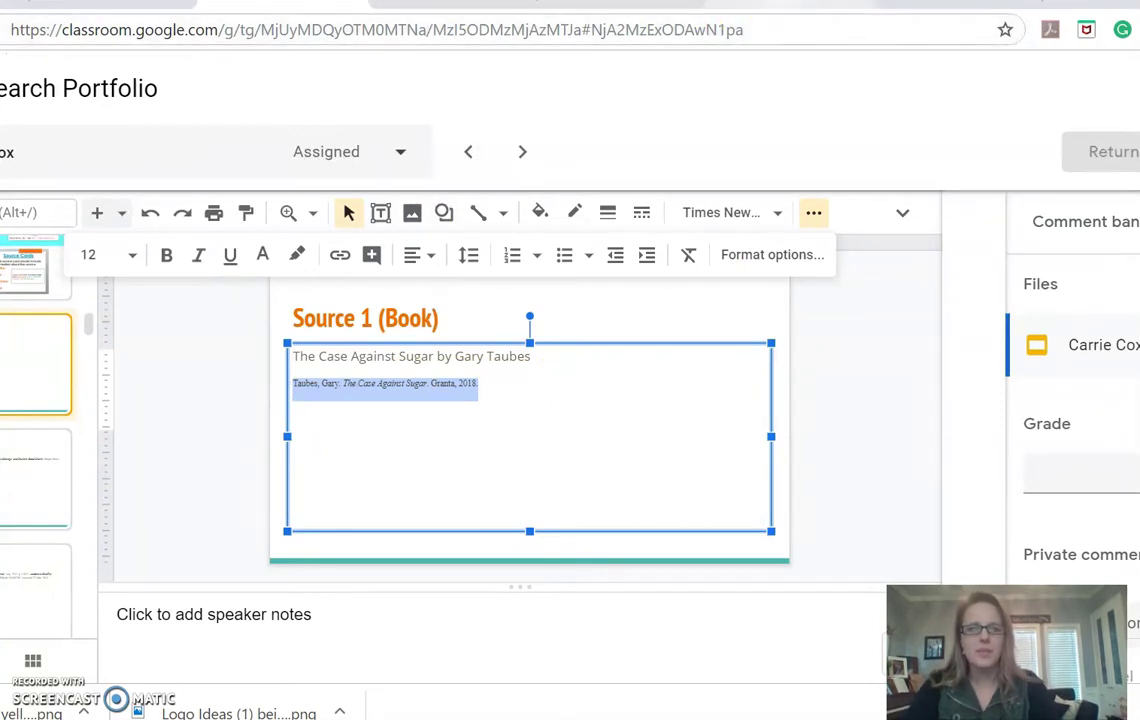
left_click(762, 8)
left_click(456, 388)
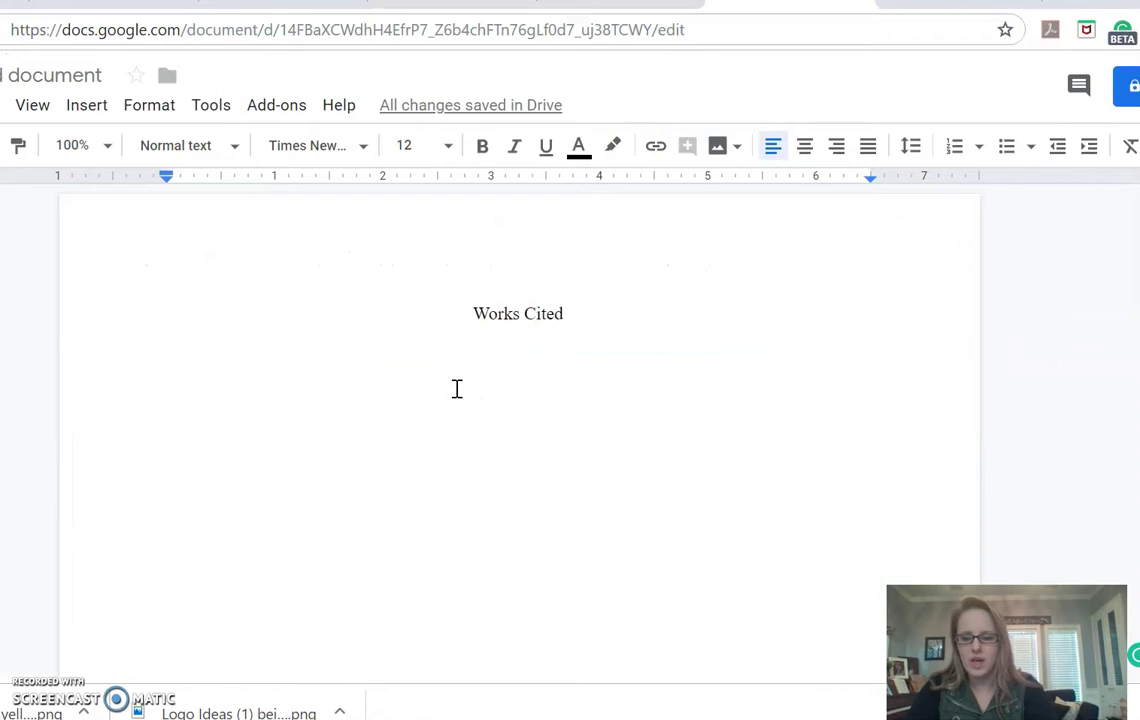
key("ctrl+v")
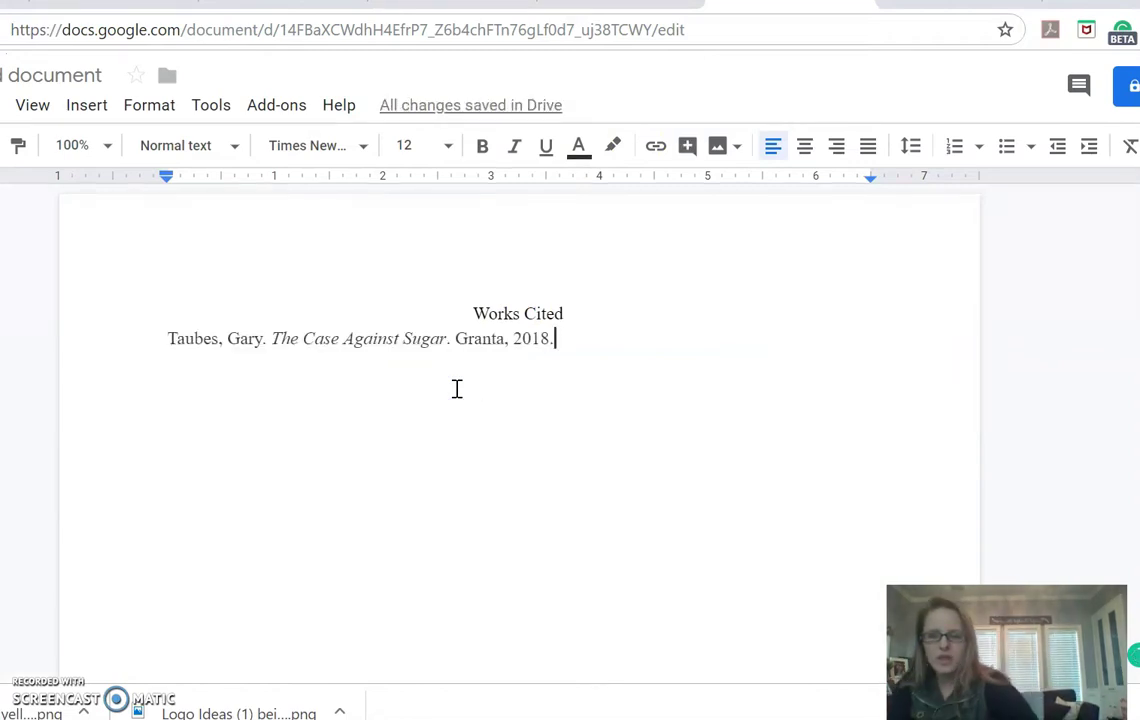
key("Return")
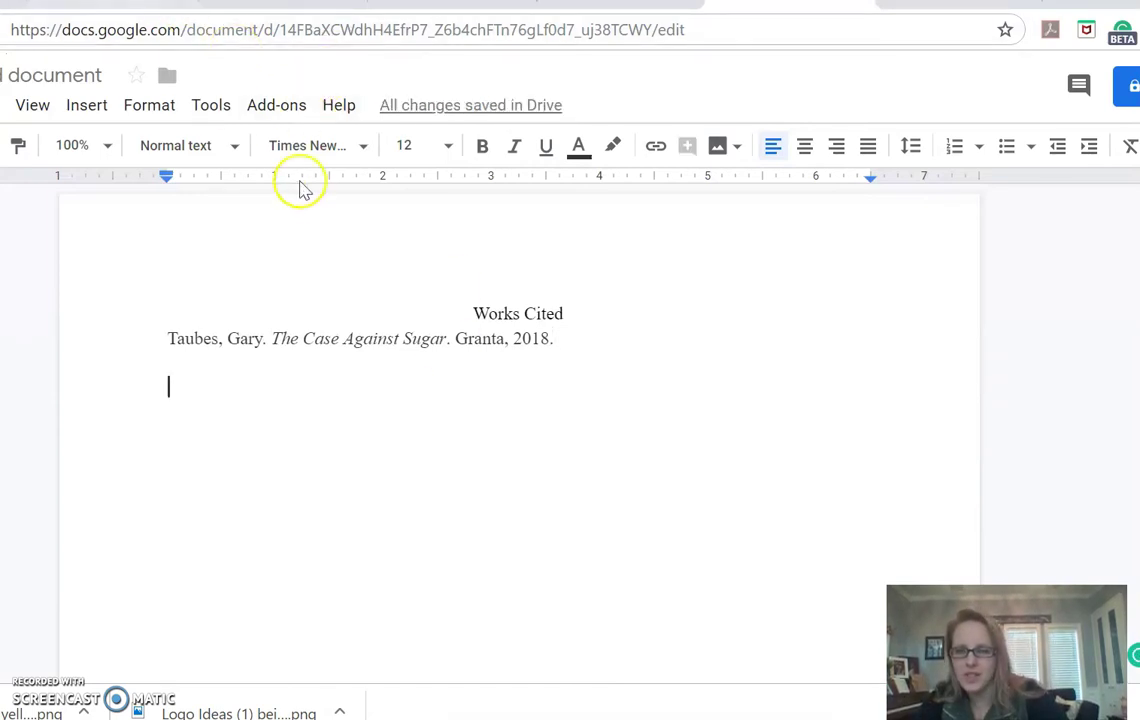
key("Return")
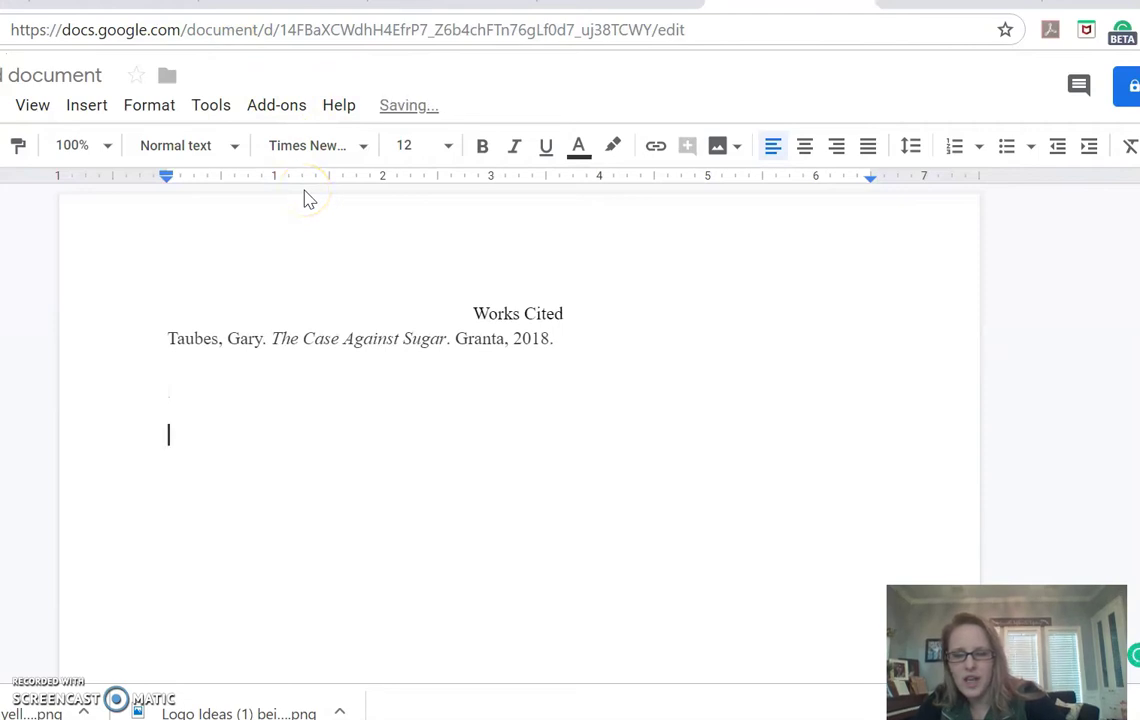
Copy the Source 2 citation for "Sugar Crush" from the portfolio into the Works Cited document and add blank lines after it
left_click(258, 8)
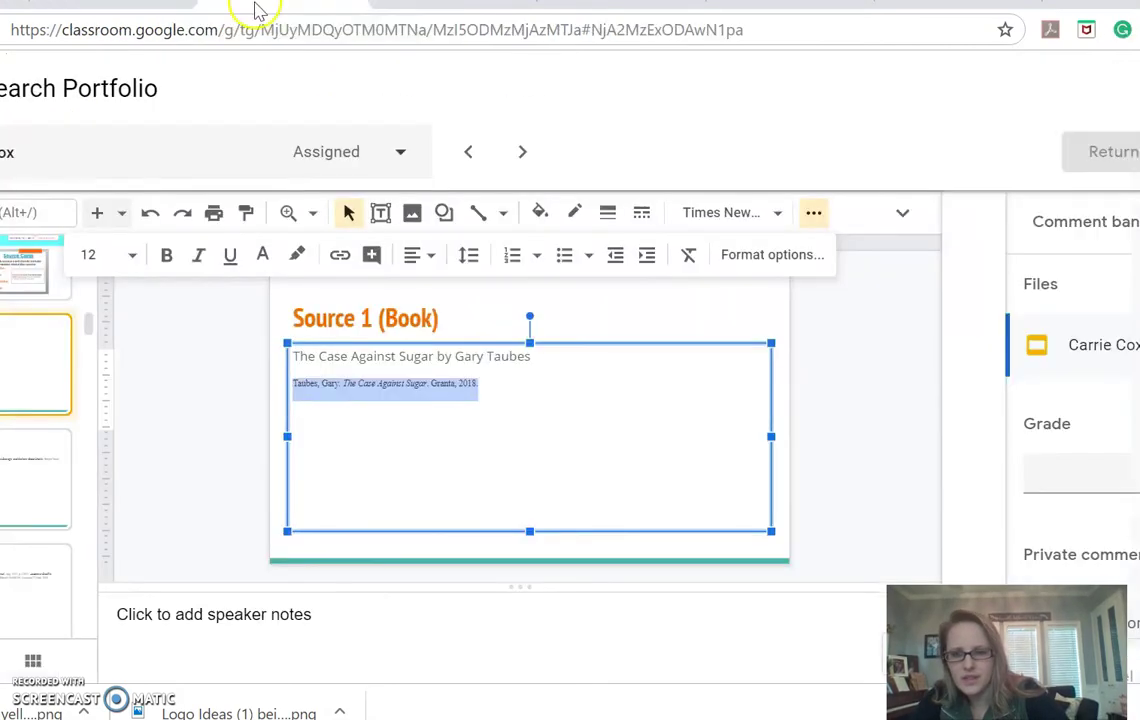
left_click(5, 493)
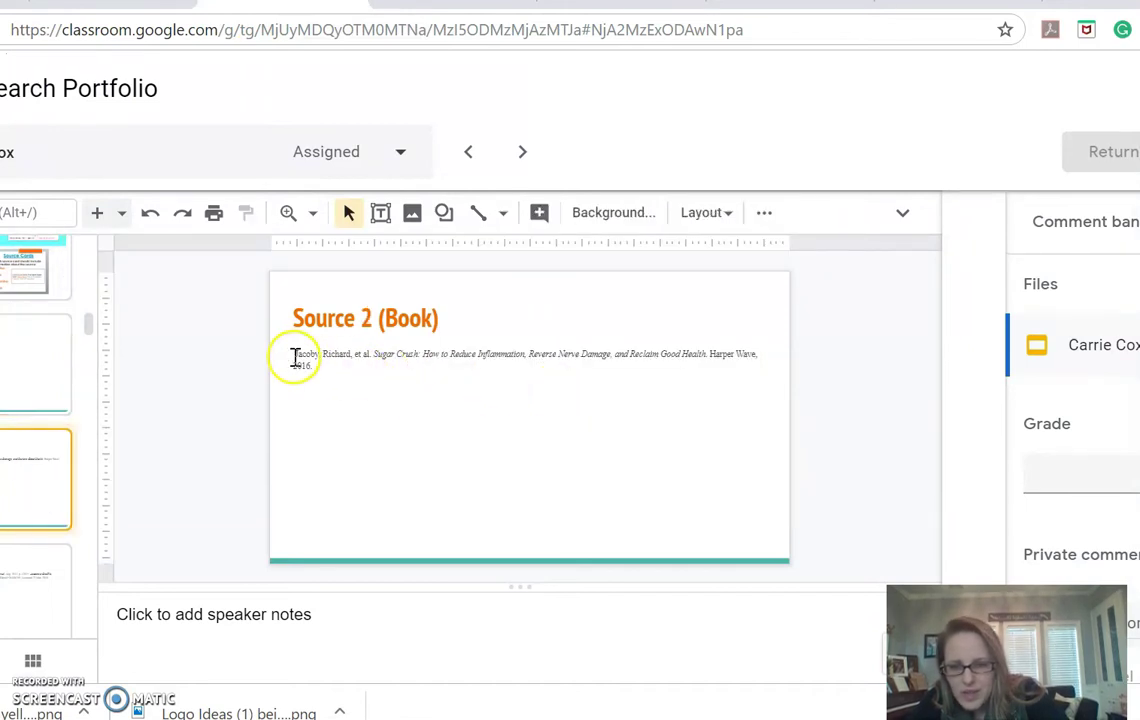
left_click_drag(296, 358, 309, 365)
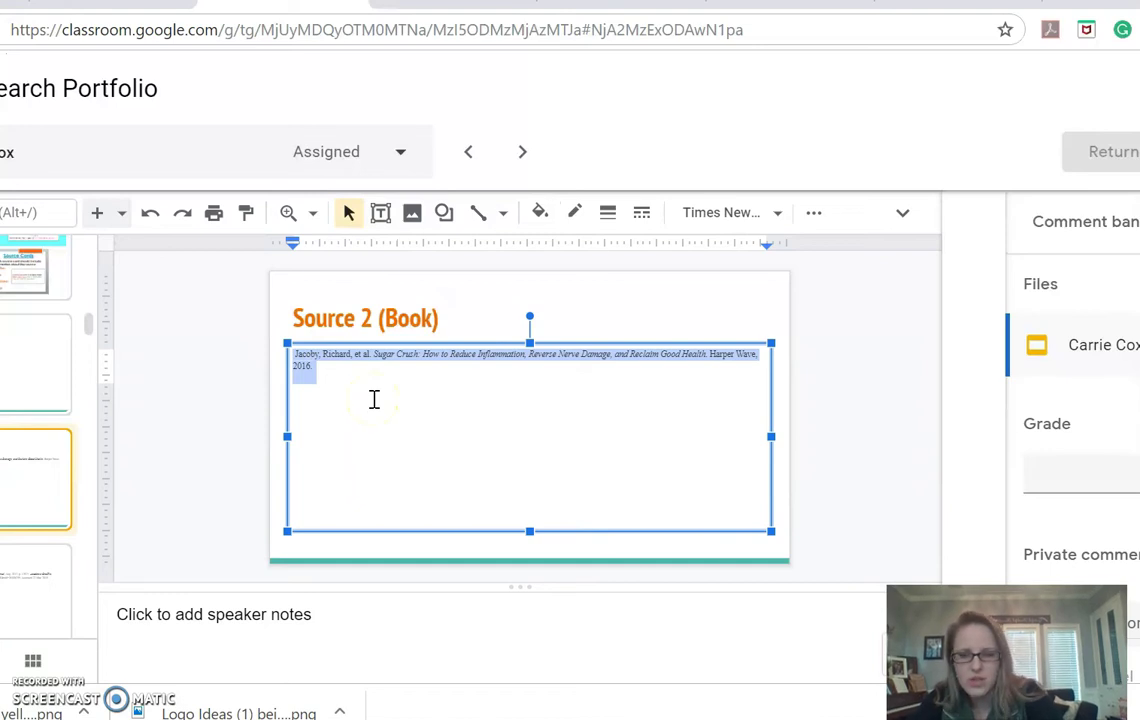
left_click(770, 10)
type("Jacoby, Richard, et al. Sugar Crush: How to Reduce Inflammation, Reverse Nerve Damage, and Reclaim Good Health. Harper Wave, 2016.")
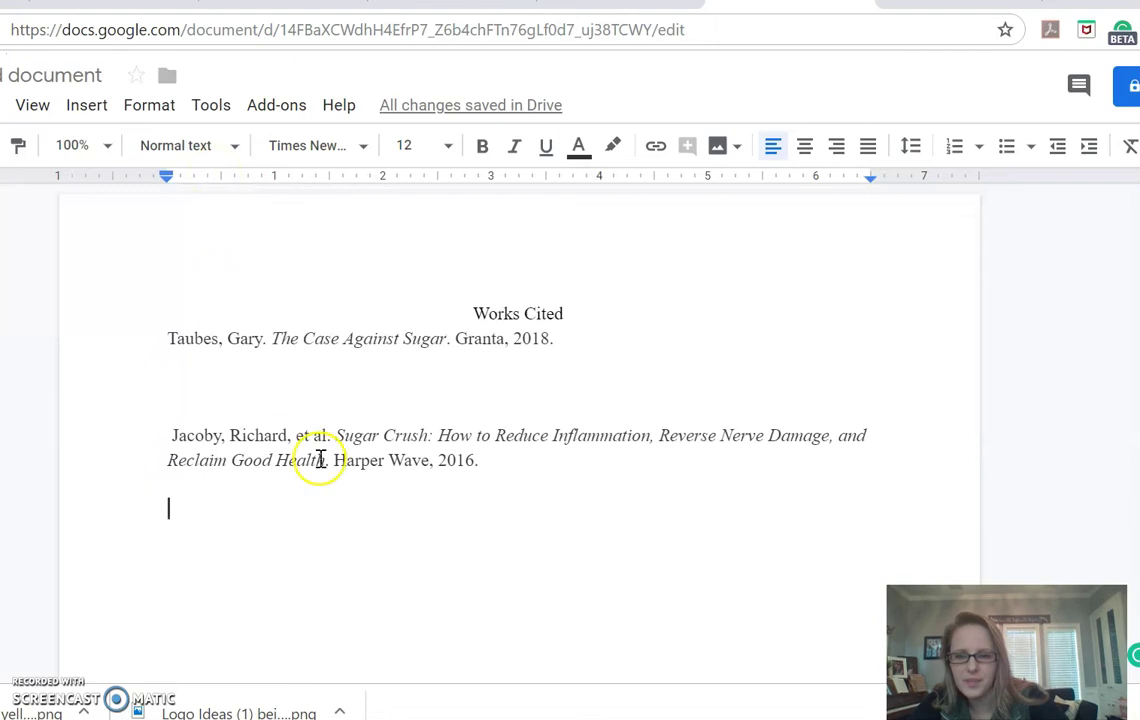
key("Return")
key("Return")
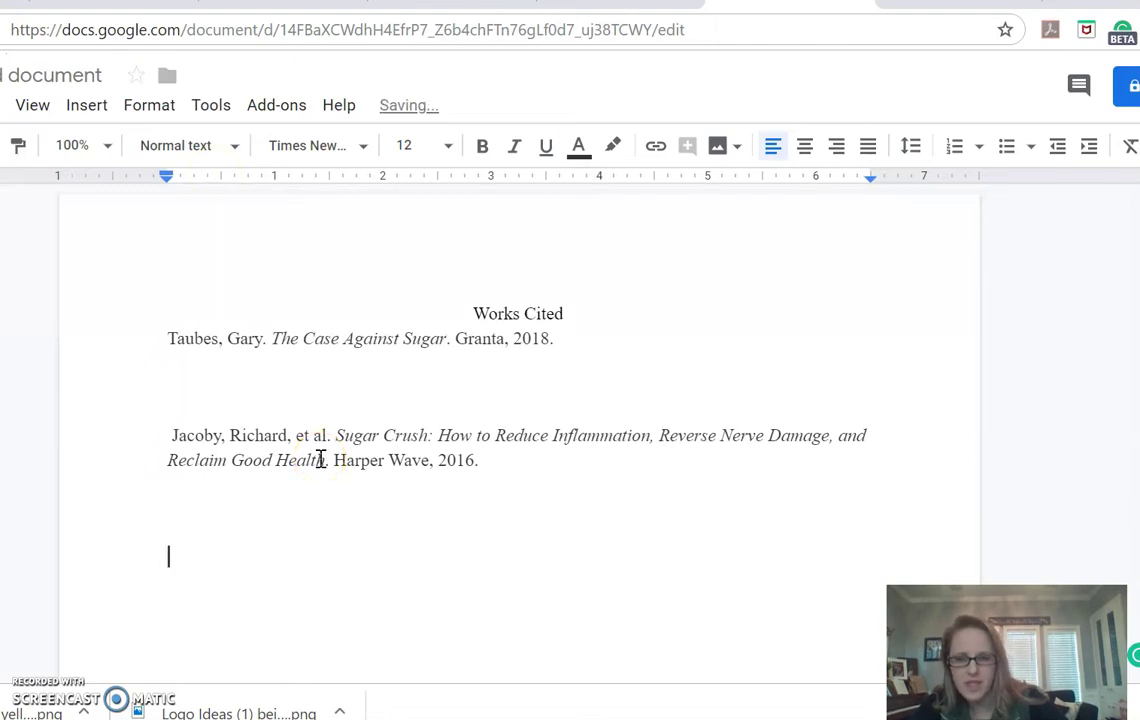
Bring the citations from the Source 3 slide onward in the portfolio into the Works Cited document
left_click(330, 3)
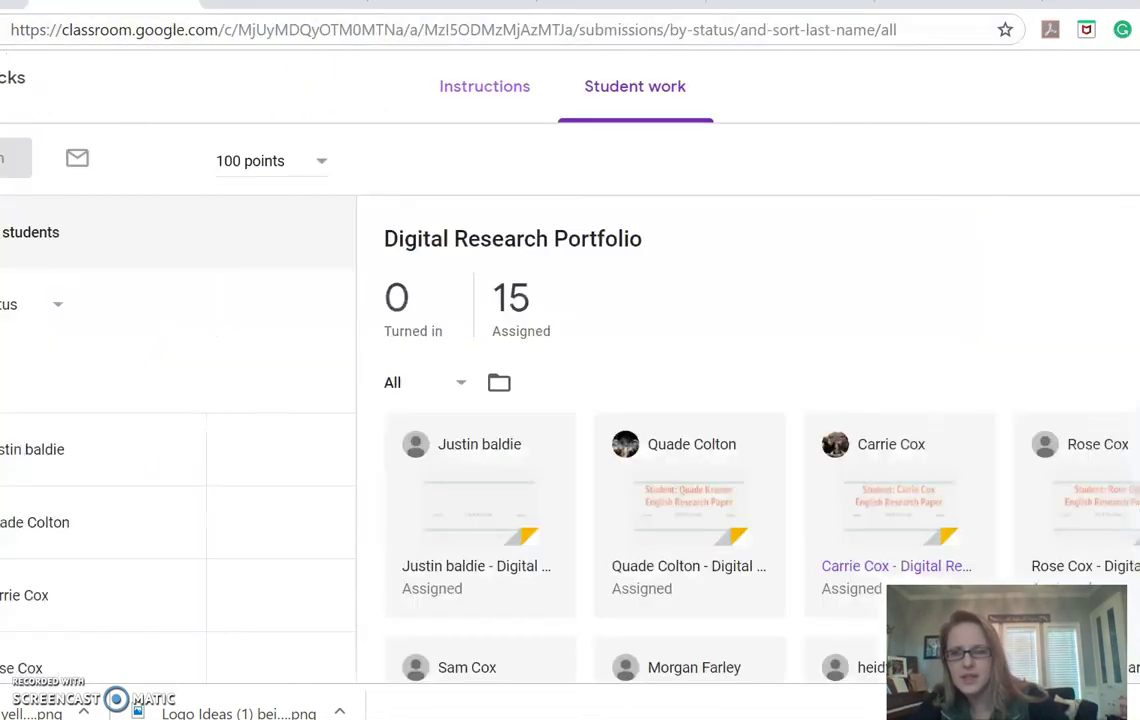
left_click(250, 4)
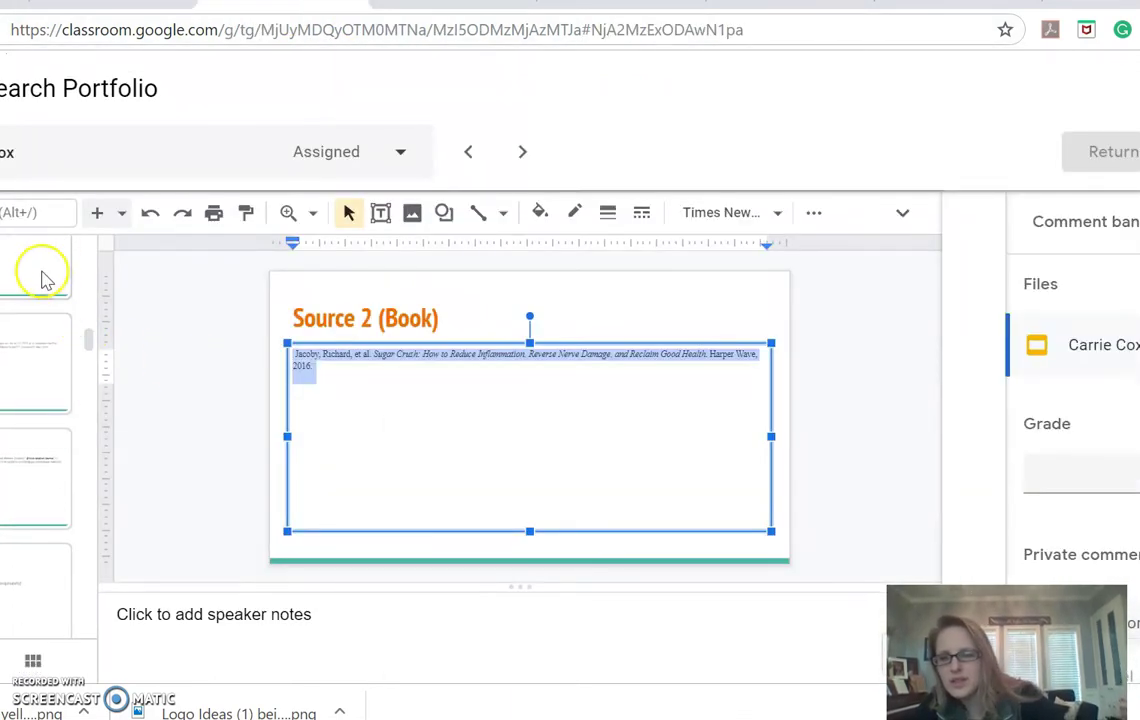
left_click(70, 288)
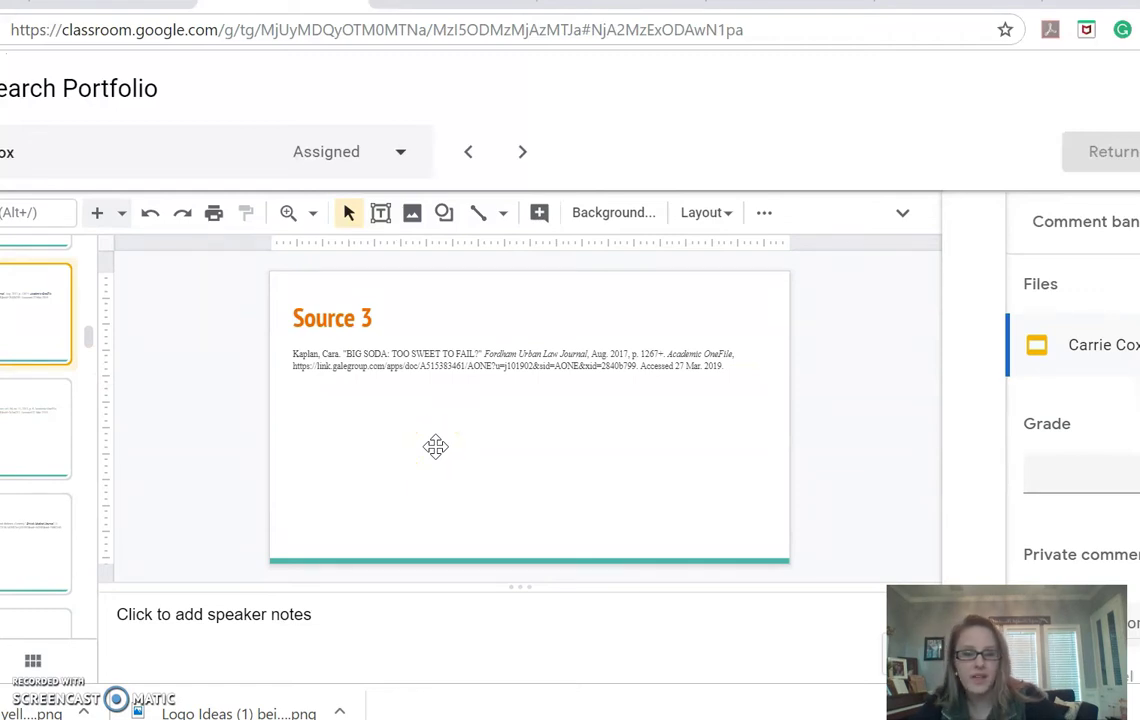
left_click(790, 3)
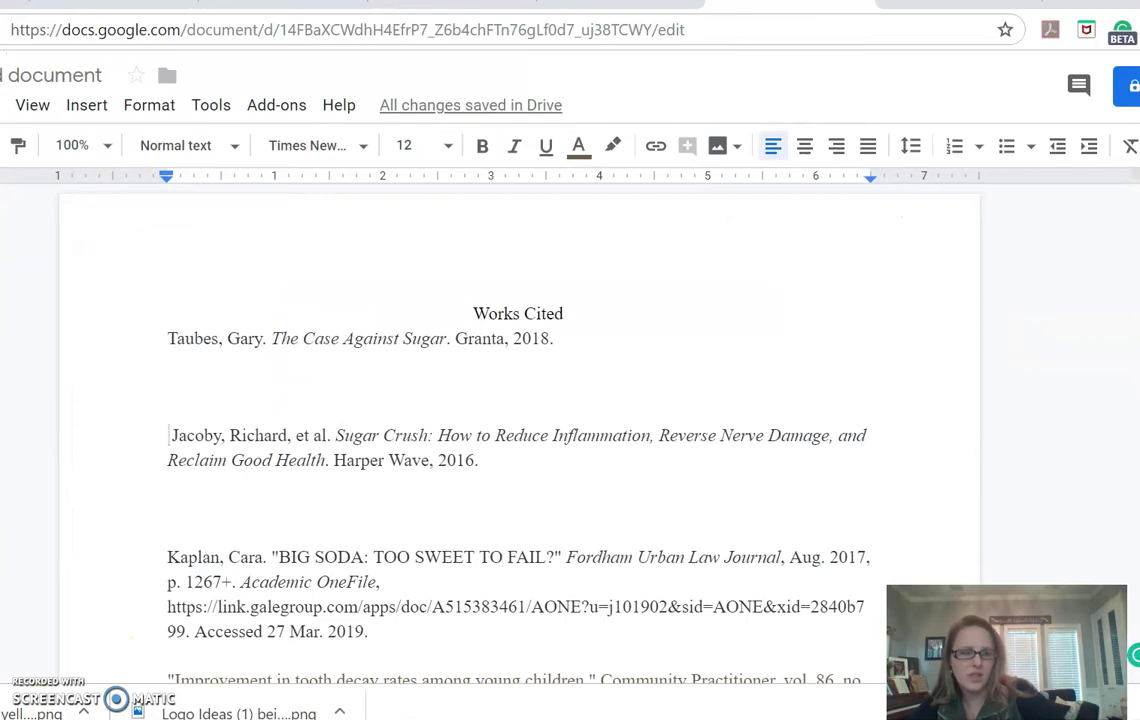
Cut the "Hidden sugars in foods undermine strategies to reduce obesity and diabetes" citation from the lower part of the list
scroll(570, 420, "down", 5)
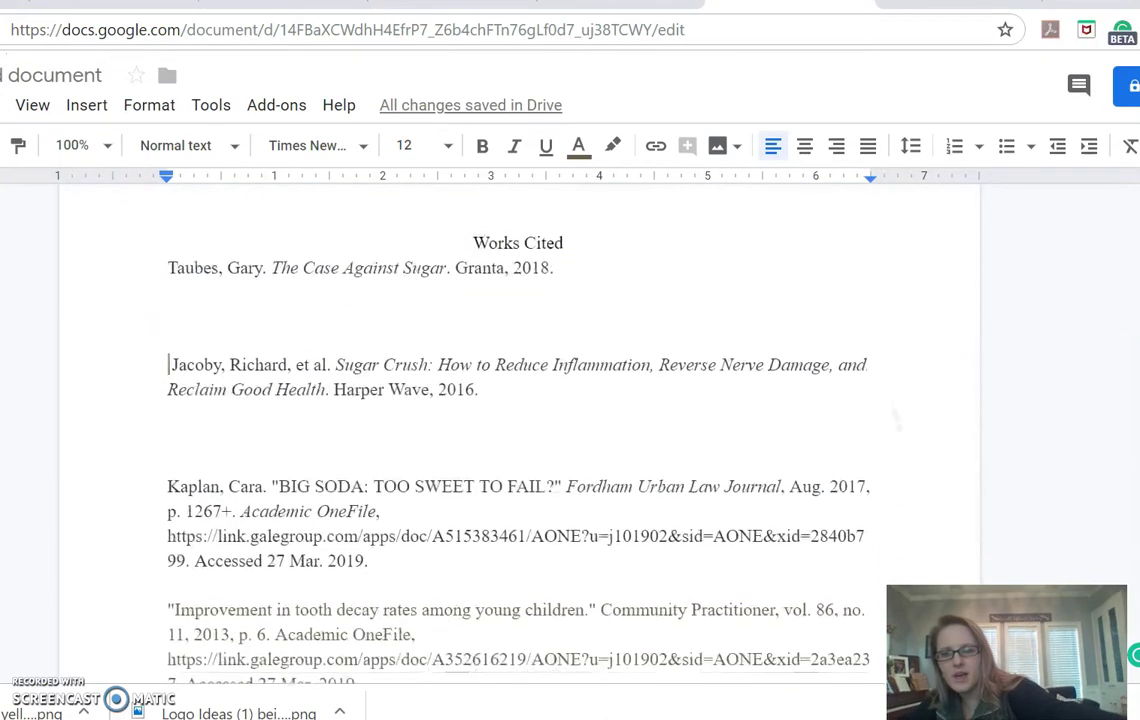
scroll(570, 420, "down", 4)
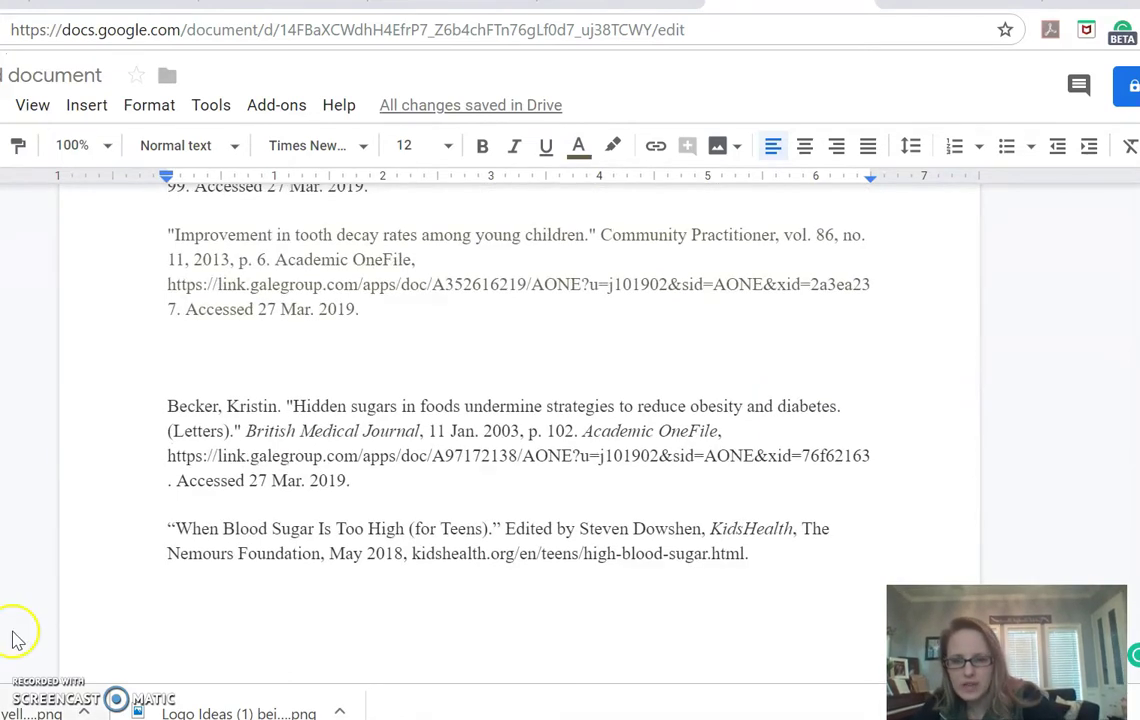
left_click_drag(377, 483, 144, 400)
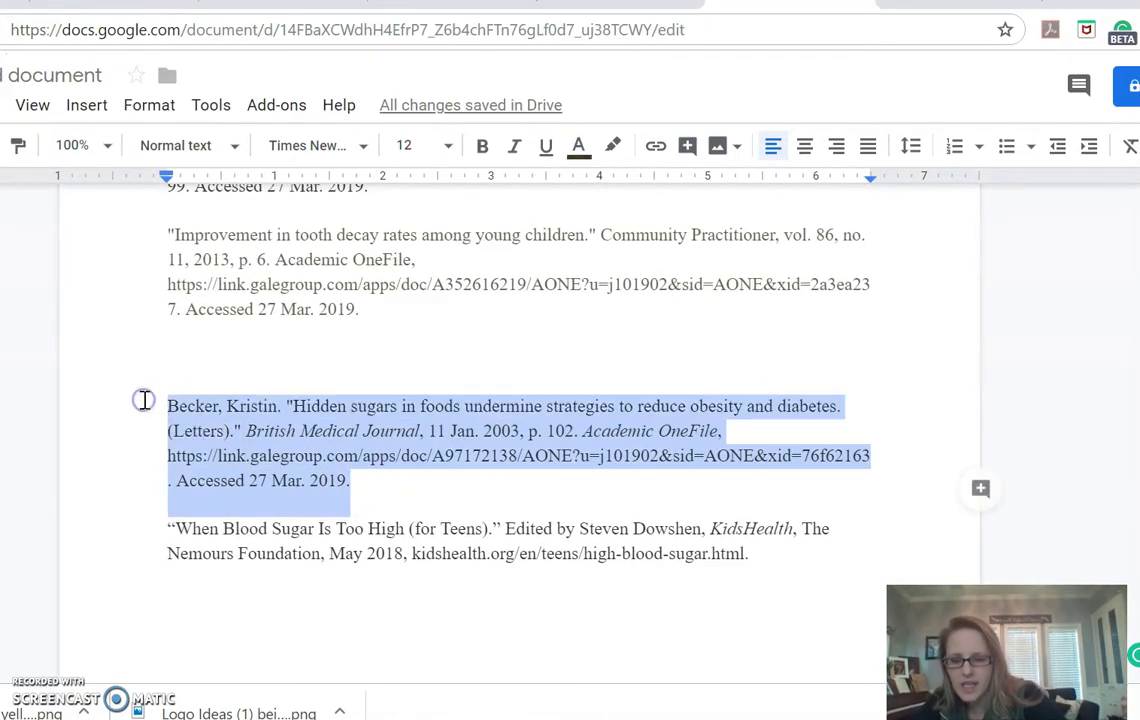
right_click(228, 408)
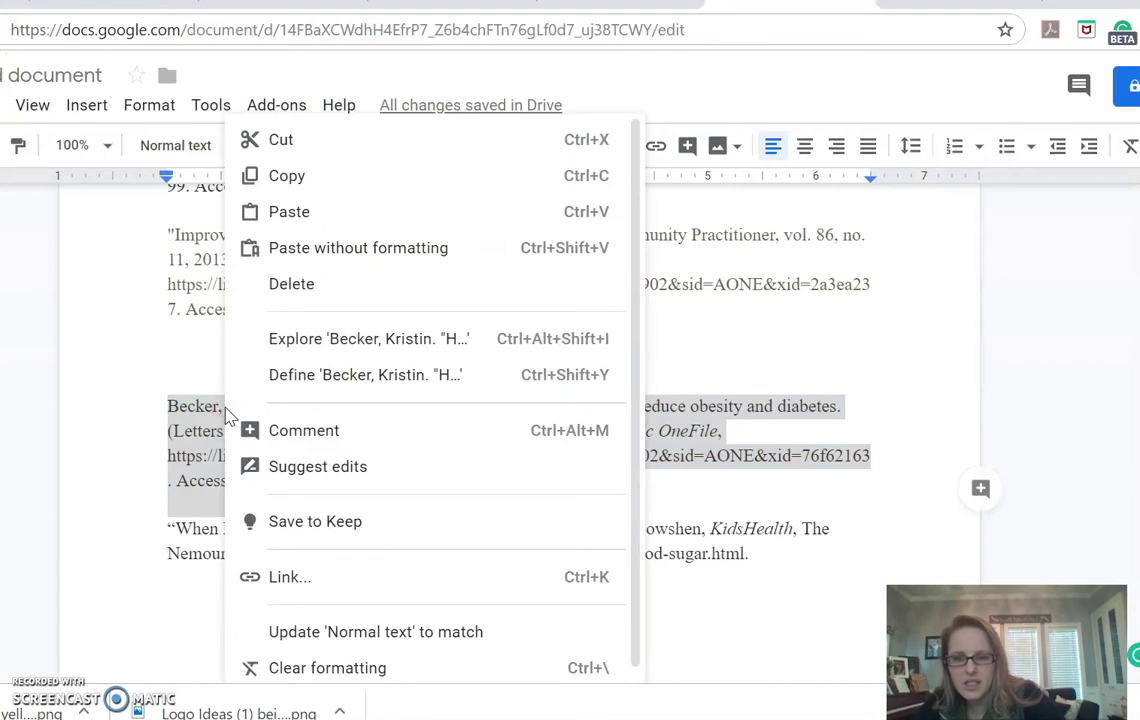
left_click(300, 143)
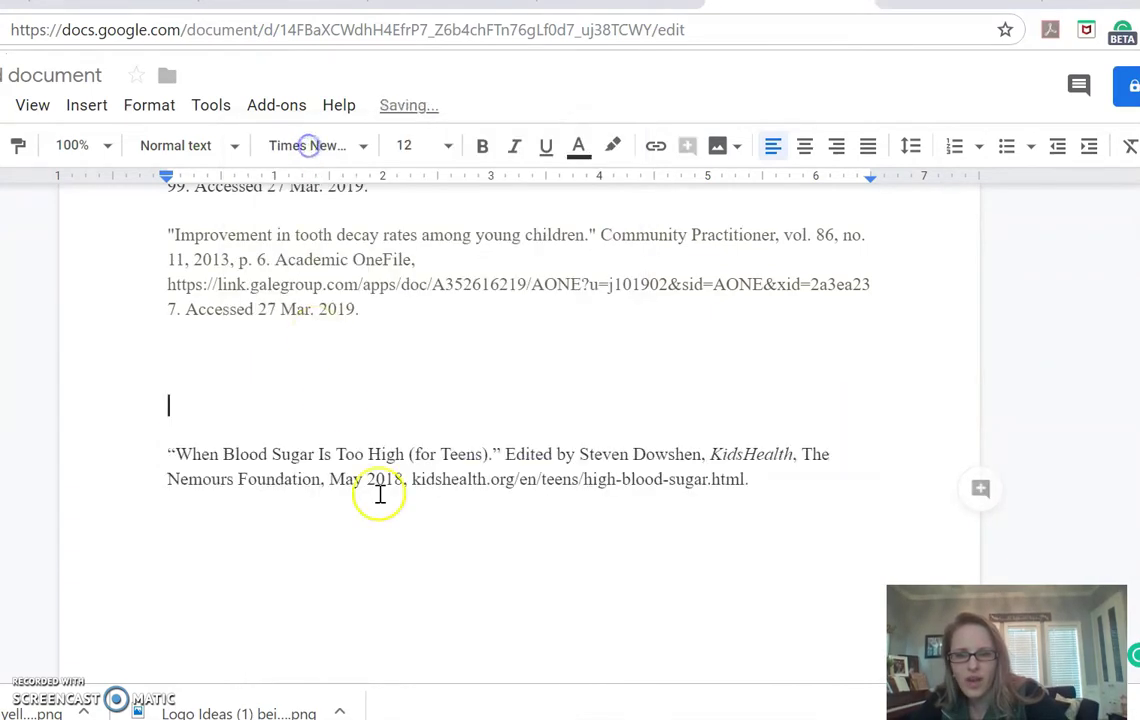
Paste the cut citation directly below the title as the first entry, with blank lines separating it from "The Case Against Sugar"
scroll(926, 496, "up", 5)
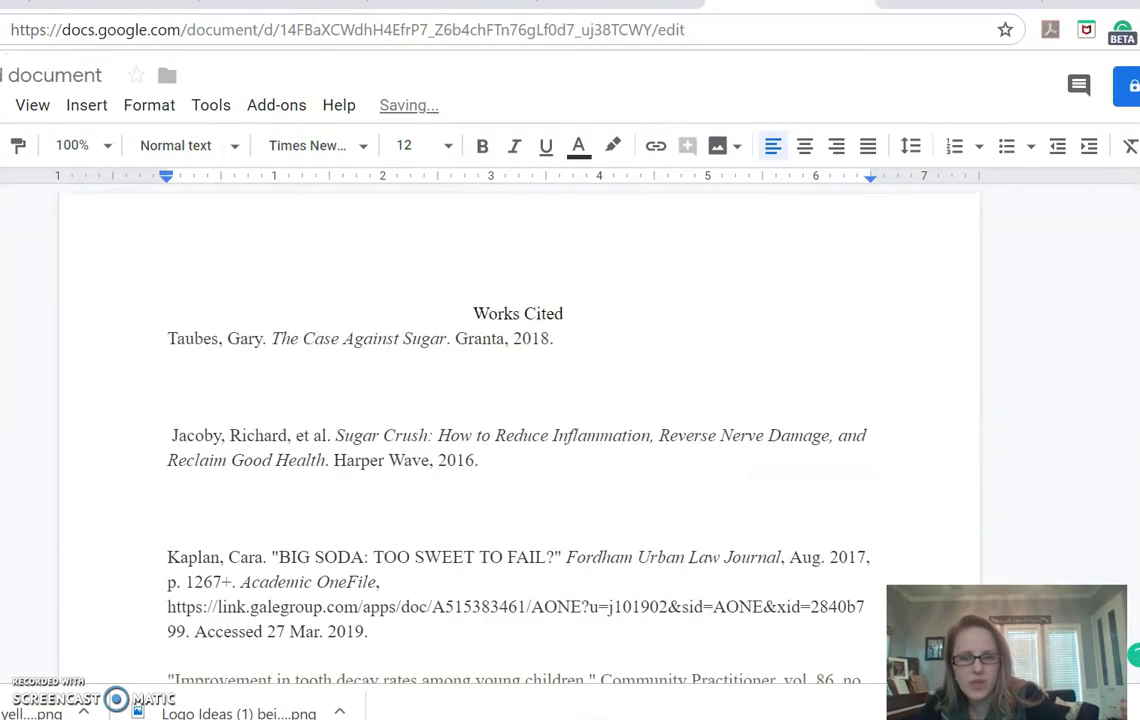
left_click(160, 337)
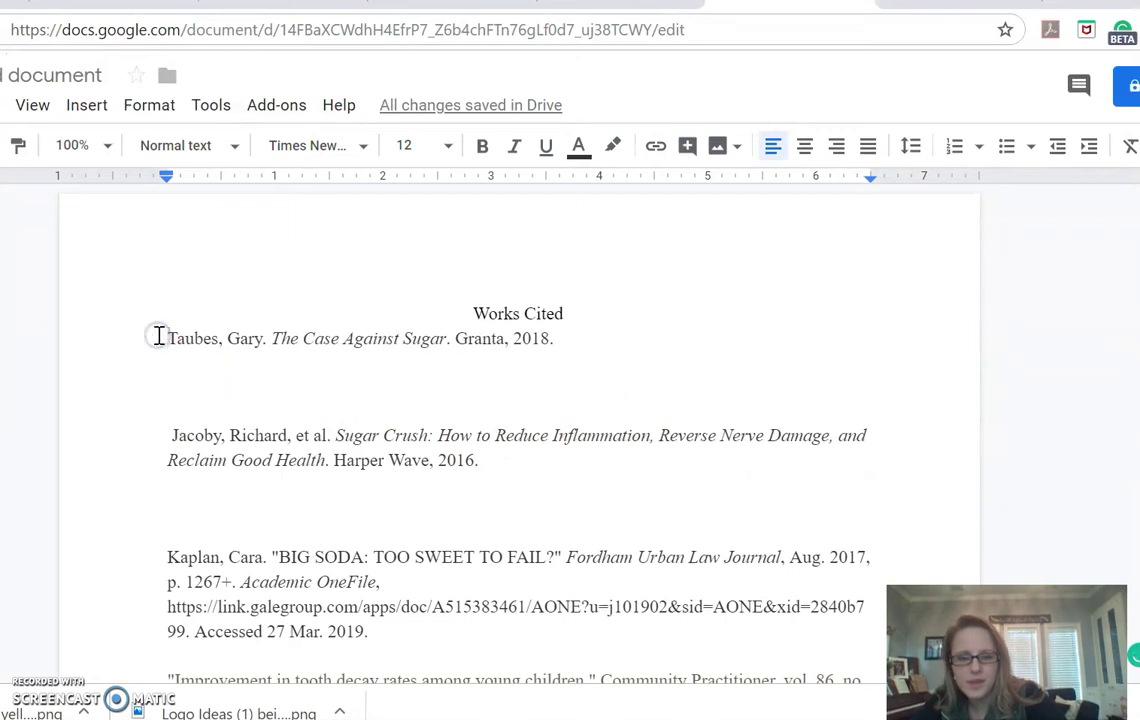
key("Return")
key("Return")
key("Return")
key("Return")
left_click(171, 346)
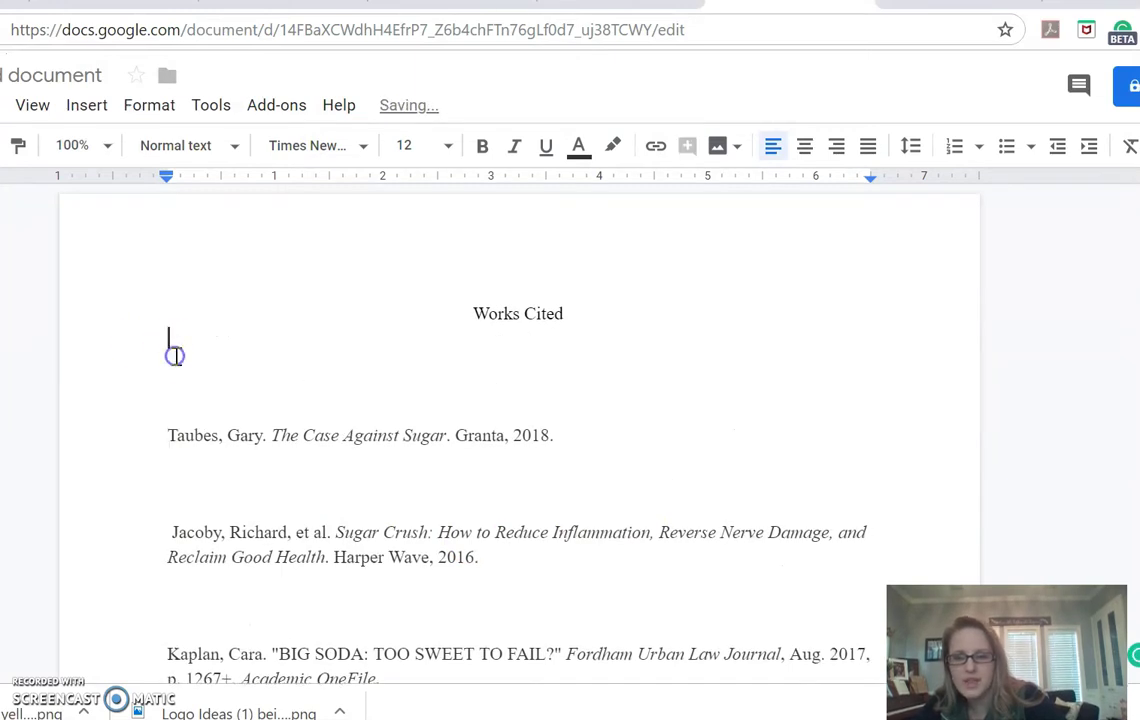
right_click(172, 356)
left_click(205, 347)
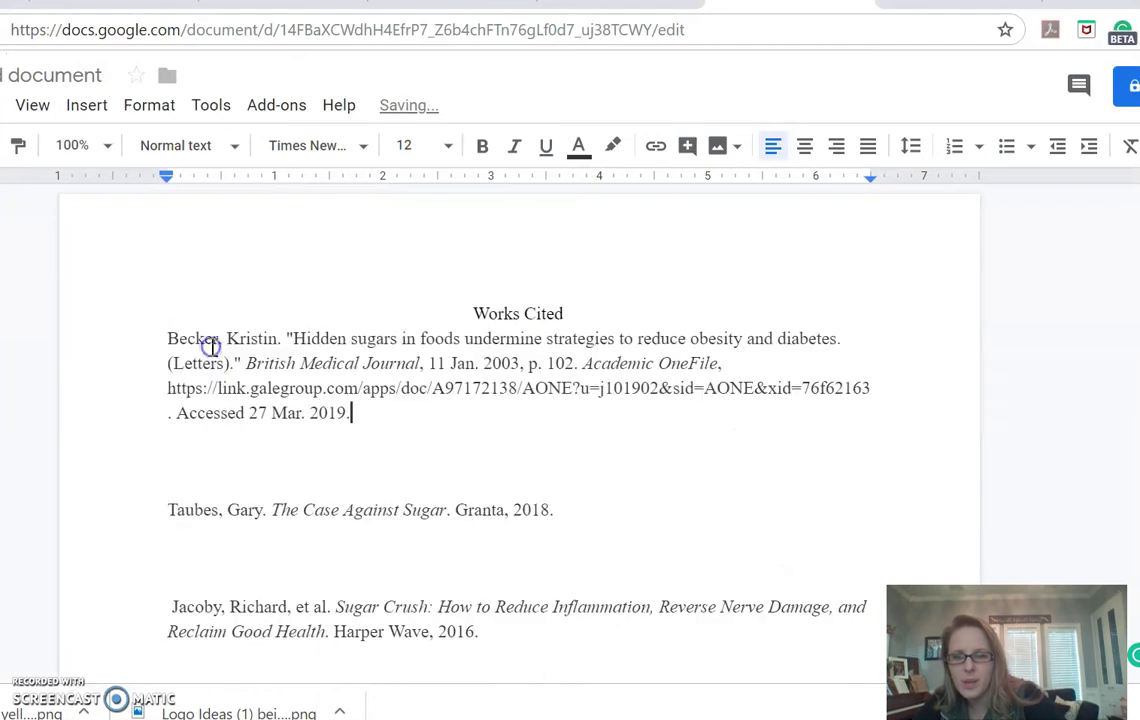
left_click(331, 427)
key("Return")
key("Return")
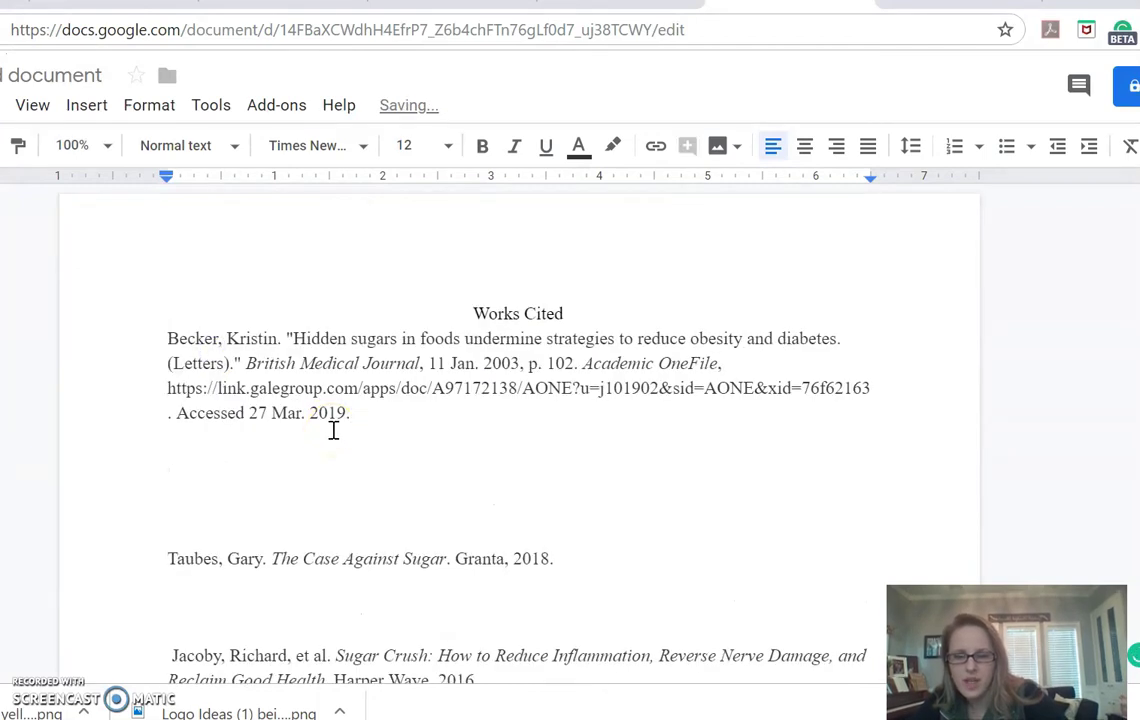
Move the "Improvement in tooth decay rates among young children" citation to directly below the "Hidden sugars in foods" entry
scroll(542, 425, "down", 5)
scroll(748, 318, "down", 7)
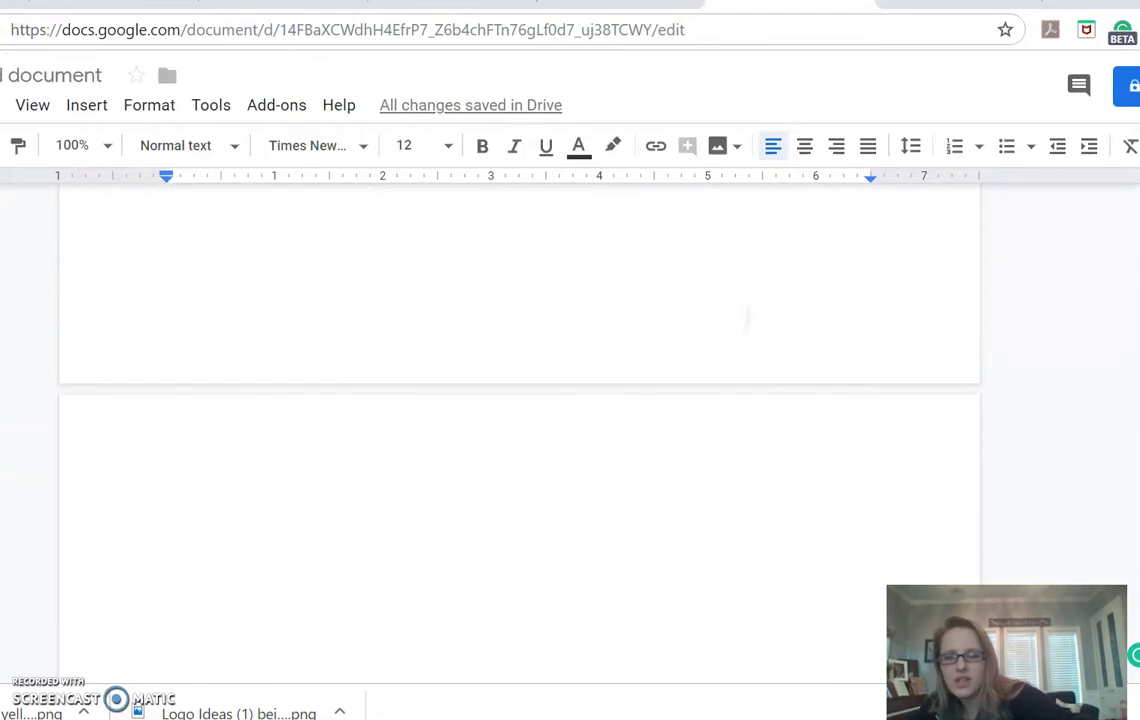
scroll(748, 318, "up", 6)
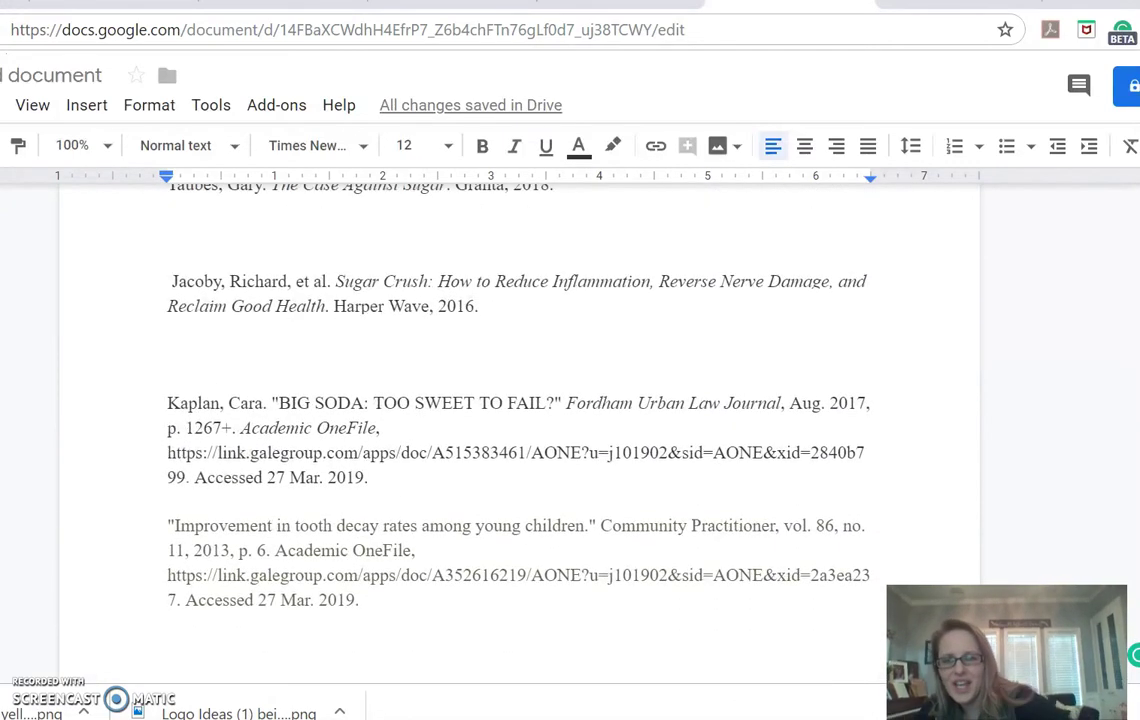
left_click_drag(433, 603, 130, 517)
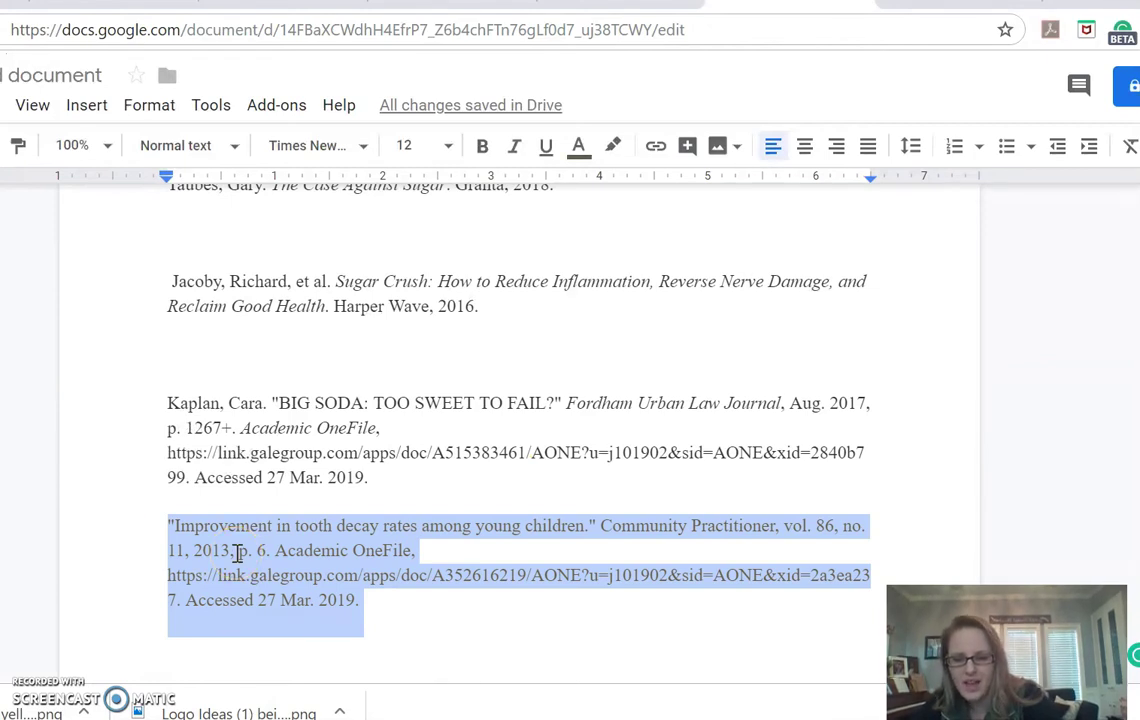
key("BackSpace")
left_click(1069, 448)
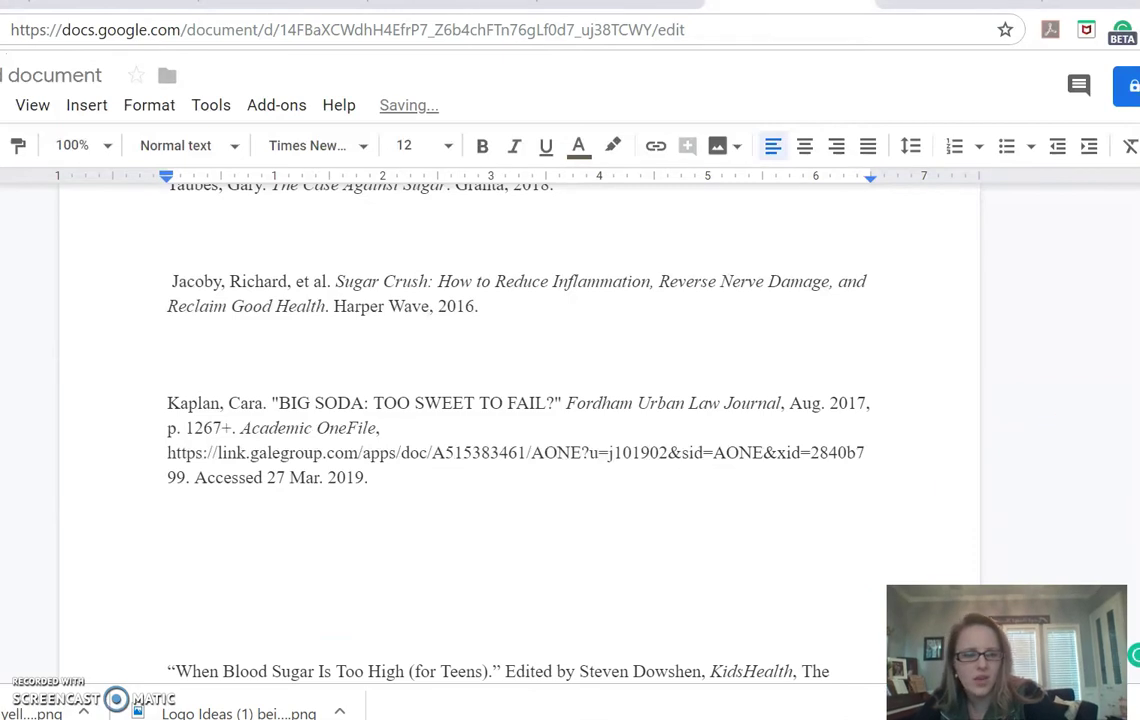
scroll(461, 406, "up", 3)
left_click(461, 406)
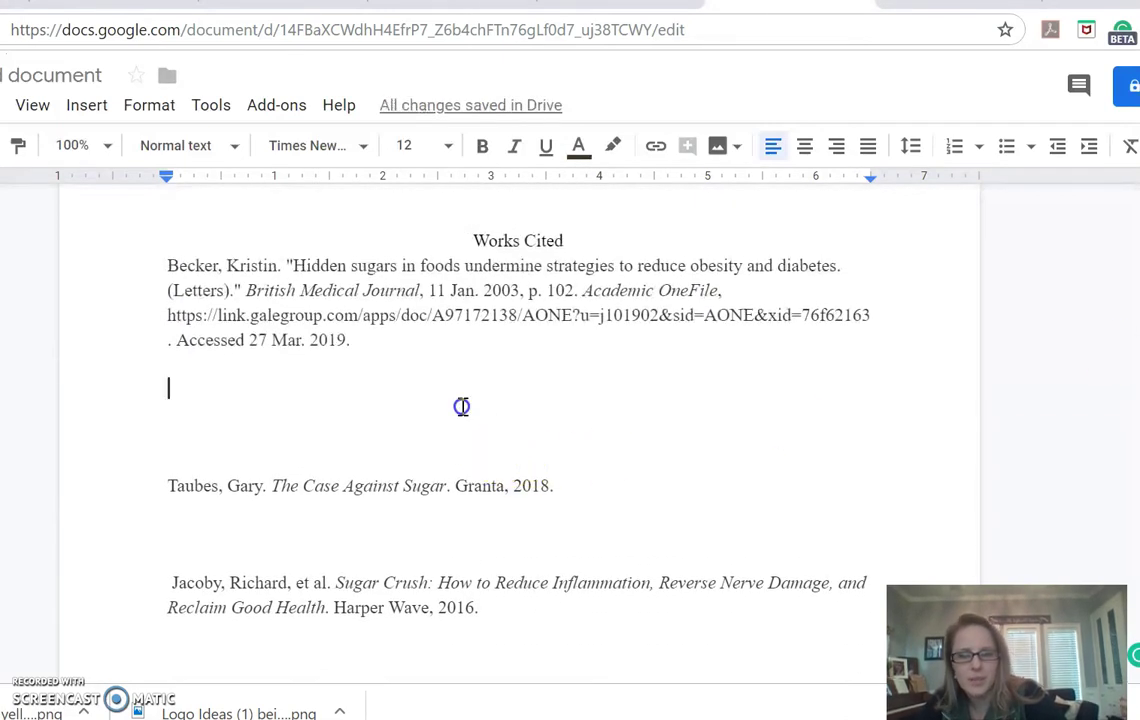
left_click(410, 413)
key("ctrl+v")
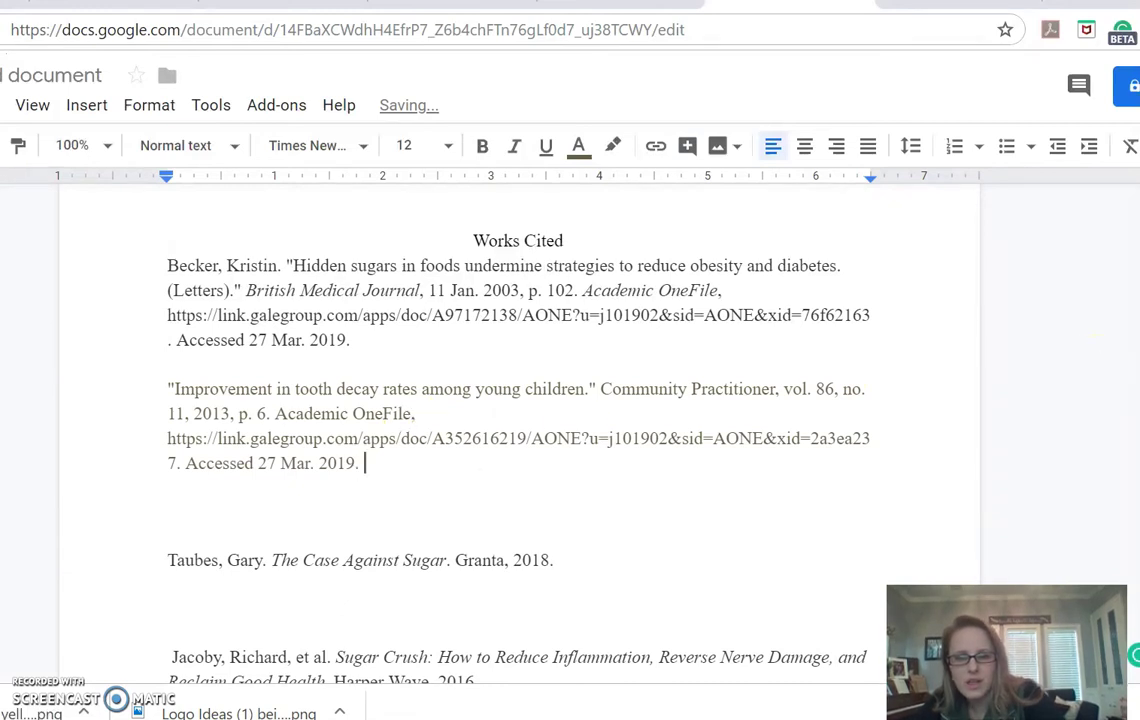
Move the "Sugar Crush" citation up between the "Improvement in tooth decay rates" entry and "The Case Against Sugar"
scroll(520, 420, "down", 3)
left_click(513, 401)
left_click_drag(513, 401, 150, 360)
key("ctrl+c")
key("BackSpace")
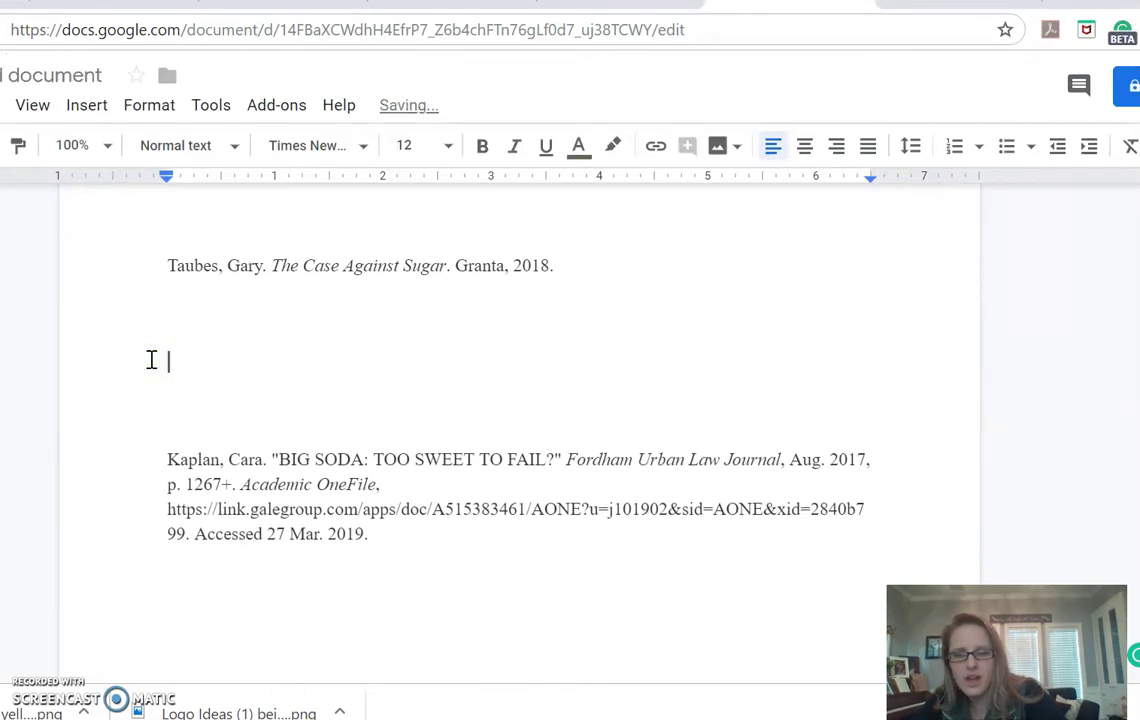
scroll(530, 470, "up", 3)
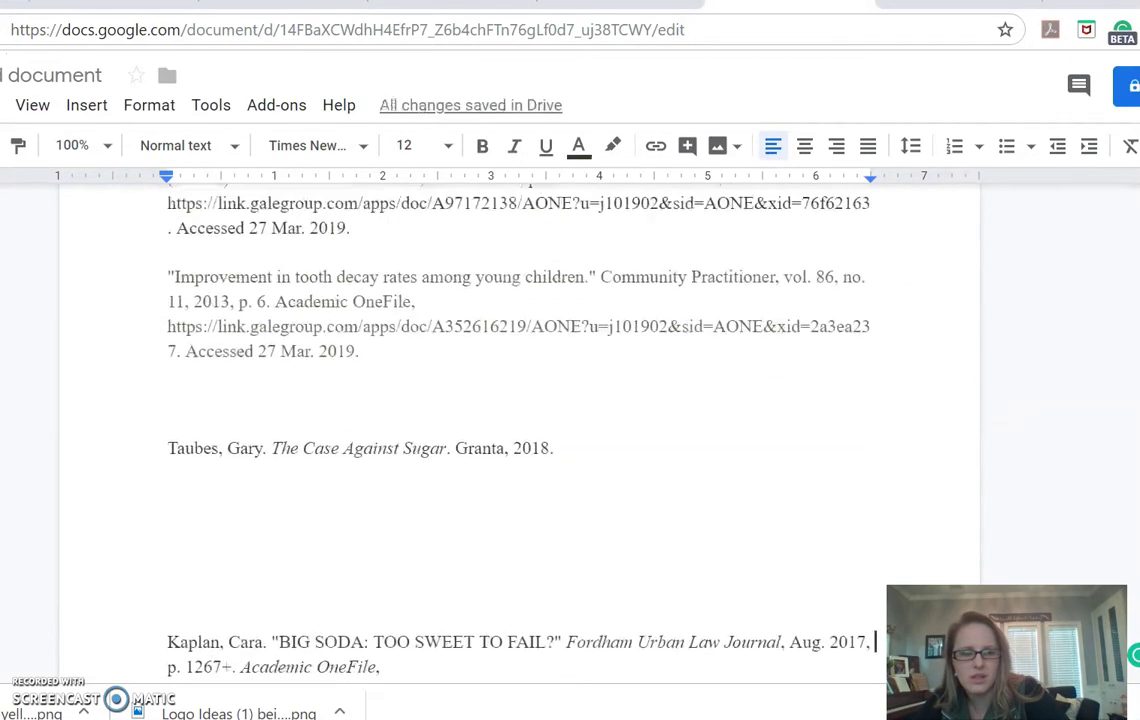
left_click(565, 527)
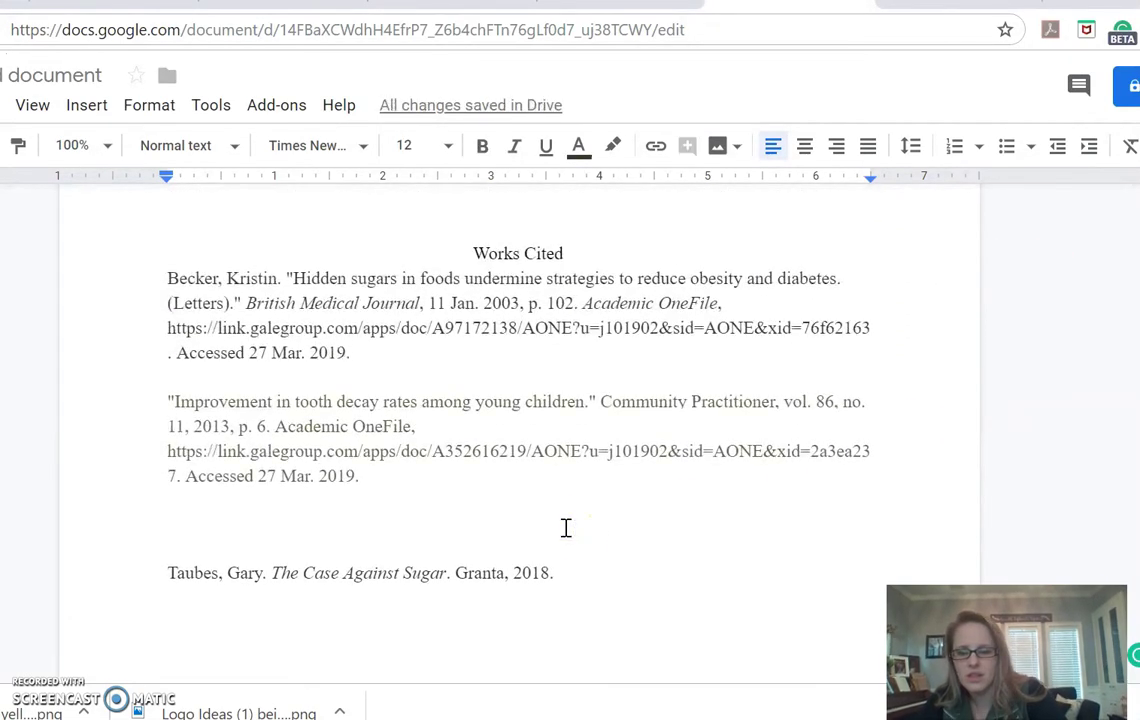
key("ctrl+v")
Move the "BIG SODA: TOO SWEET TO FAIL?" citation to directly below "Sugar Crush" and remove the extra blank line above it
scroll(415, 479, "down", 4)
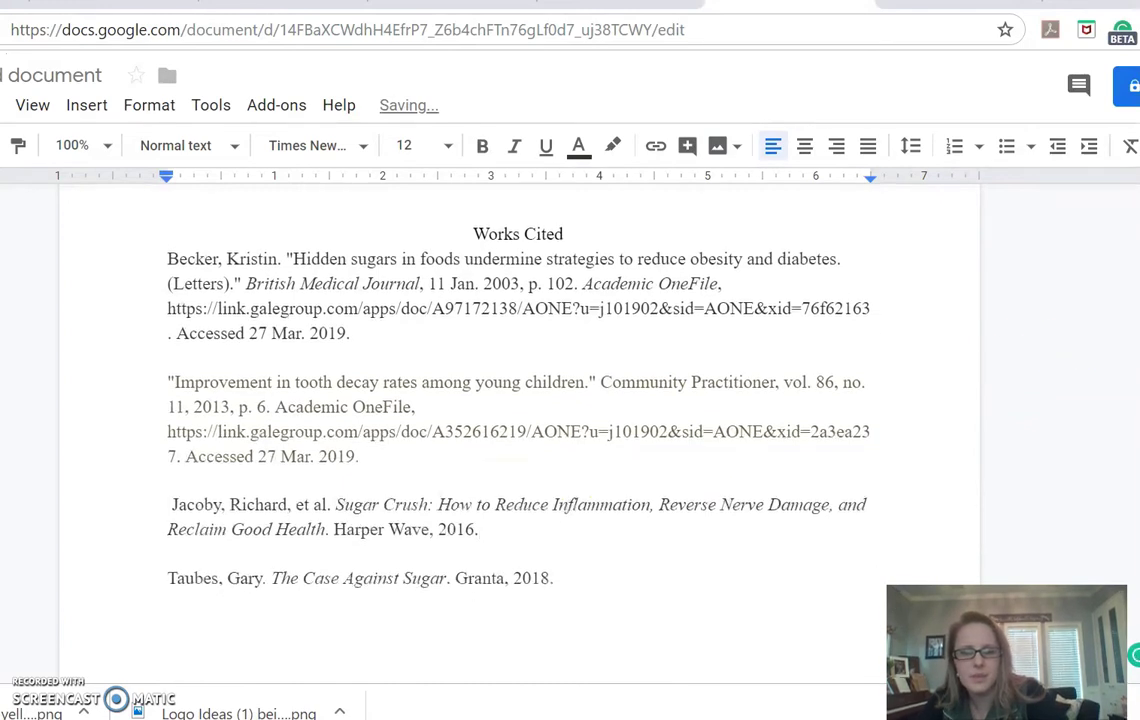
left_click_drag(415, 479, 124, 390)
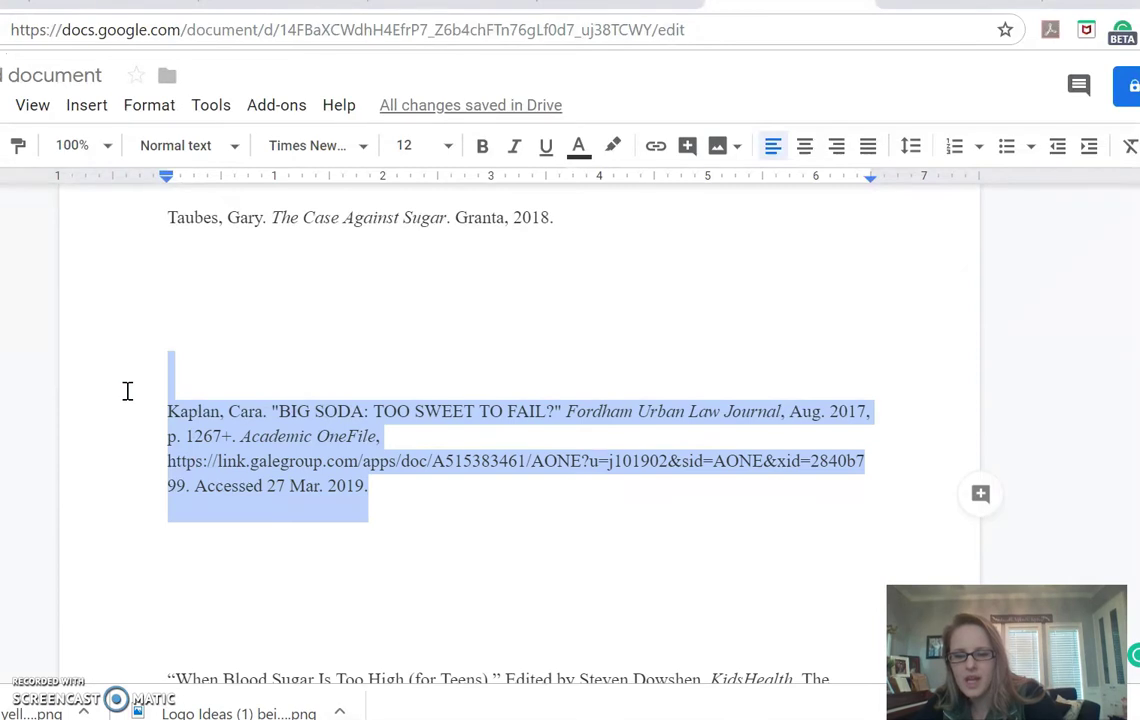
key("ctrl+x")
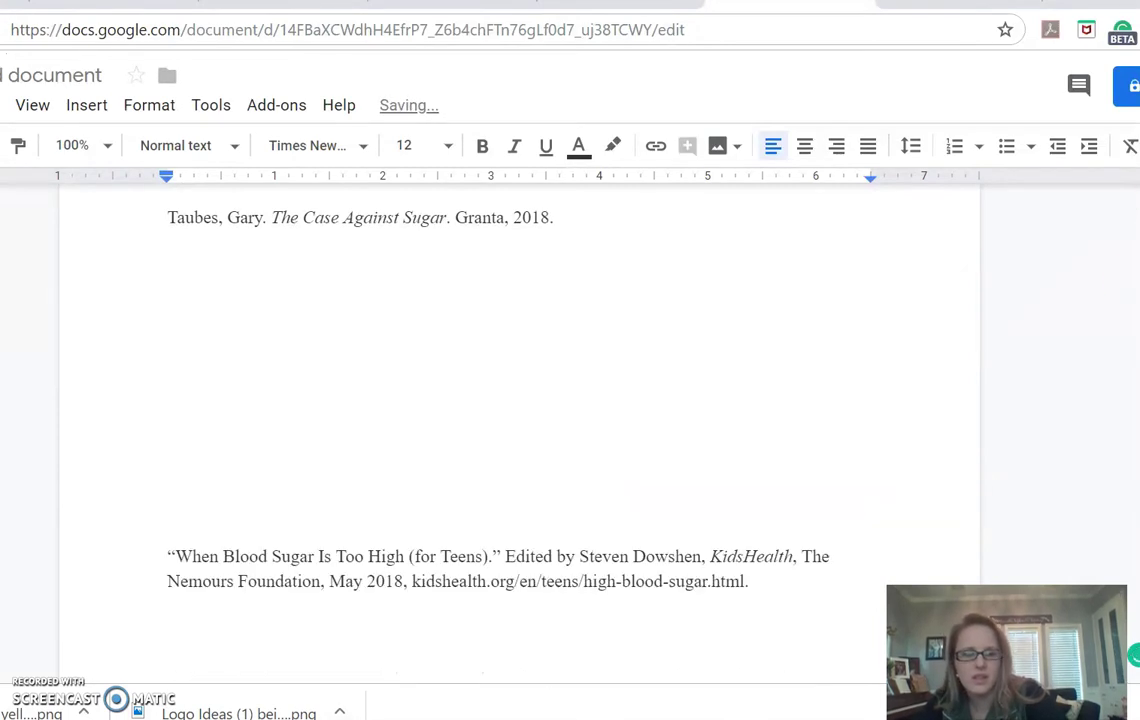
scroll(520, 380, "up", 3)
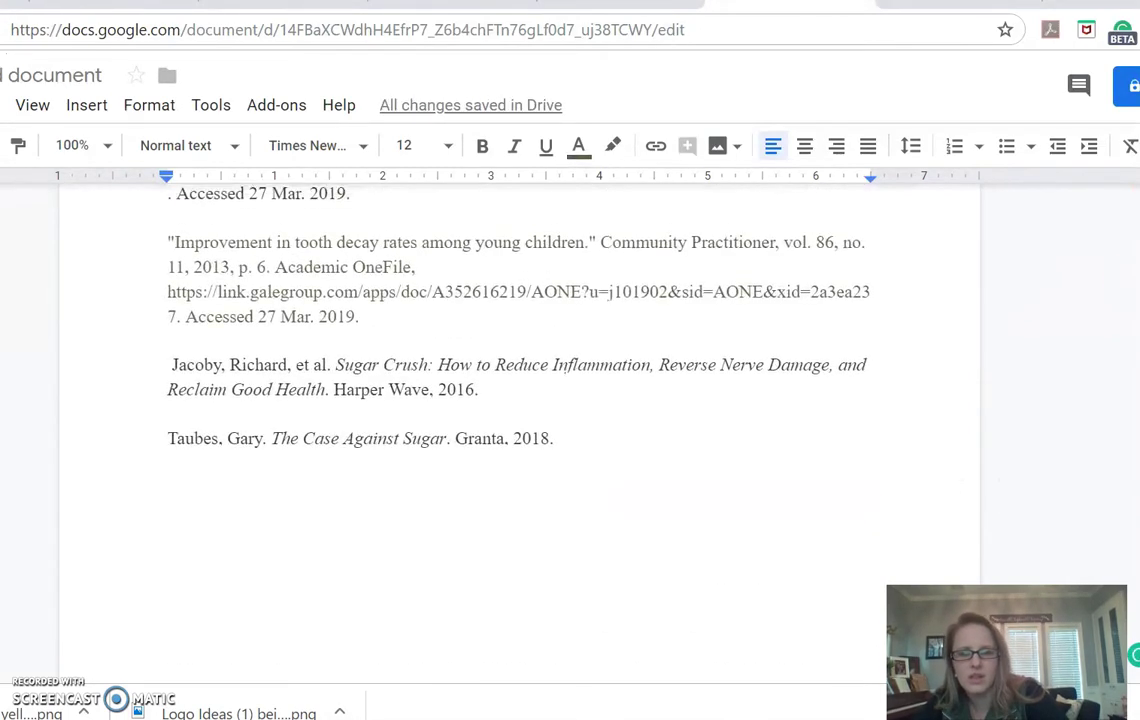
left_click(552, 442)
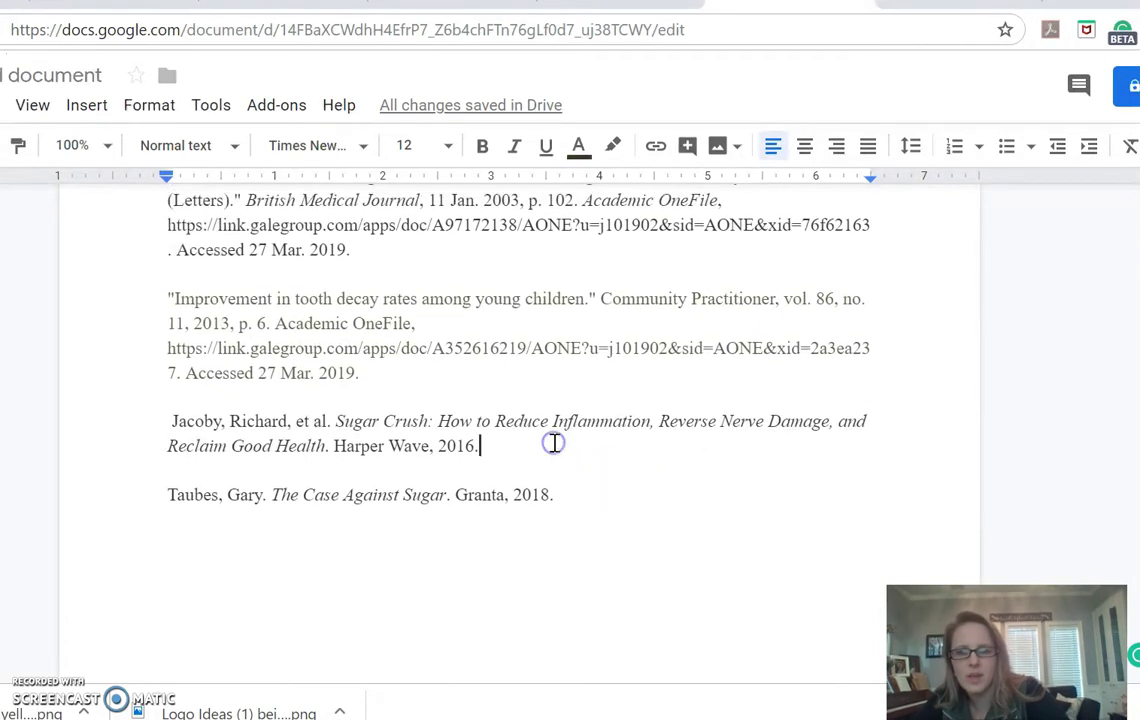
key("Return")
key("Return")
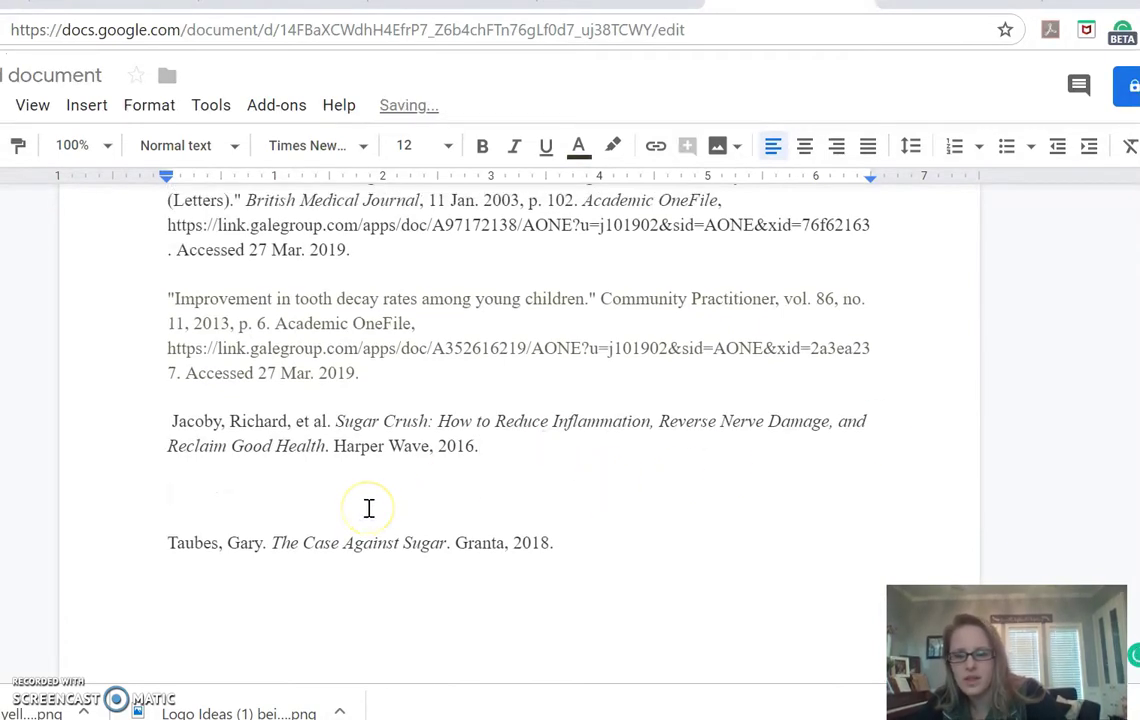
key("ctrl+v")
left_click(443, 493)
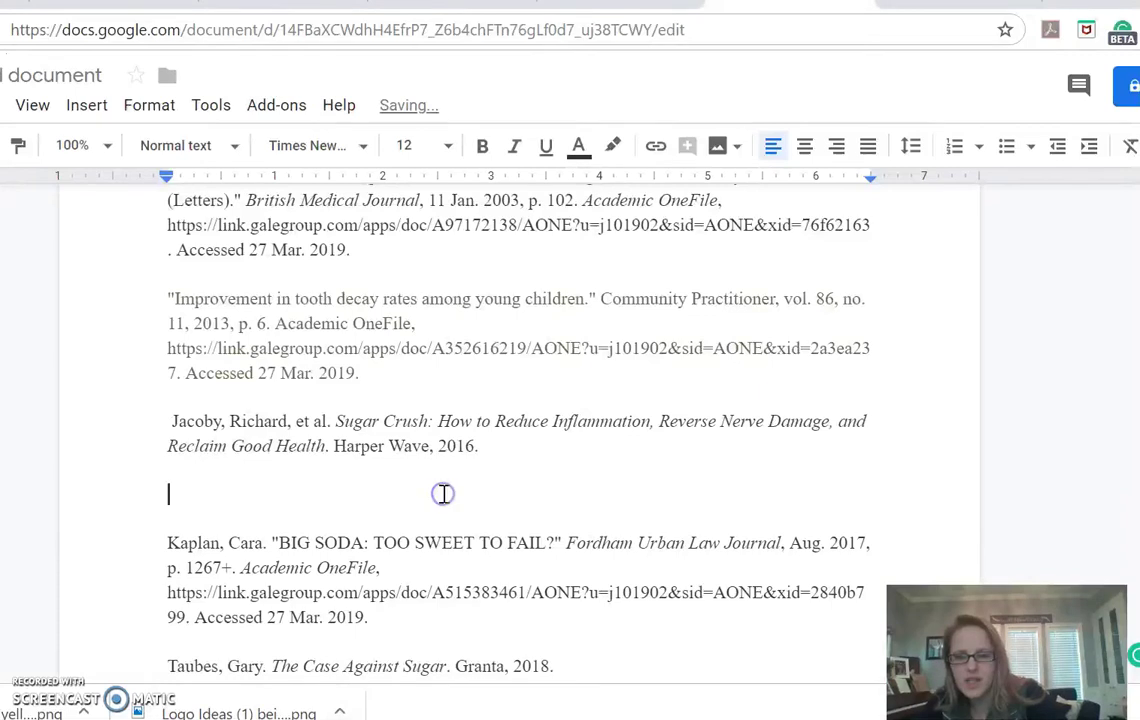
key("BackSpace")
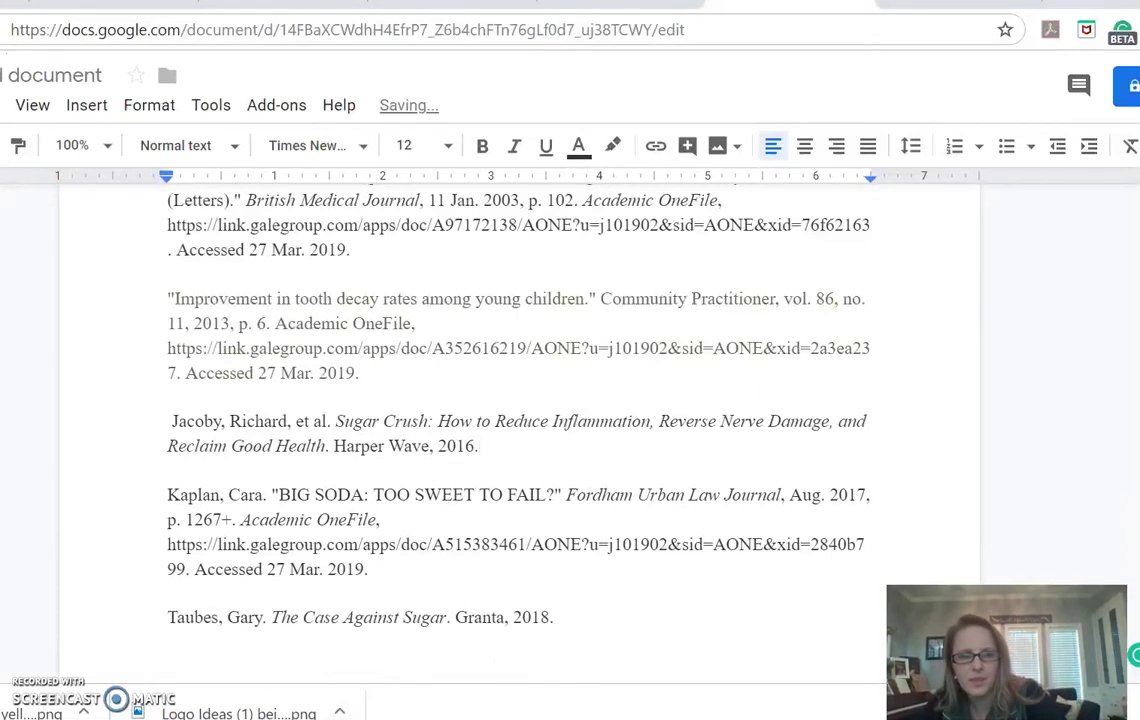
Delete the surplus blank lines between "The Case Against Sugar" and the "When Blood Sugar Is Too High (for Teens)" citation
scroll(520, 400, "down", 4)
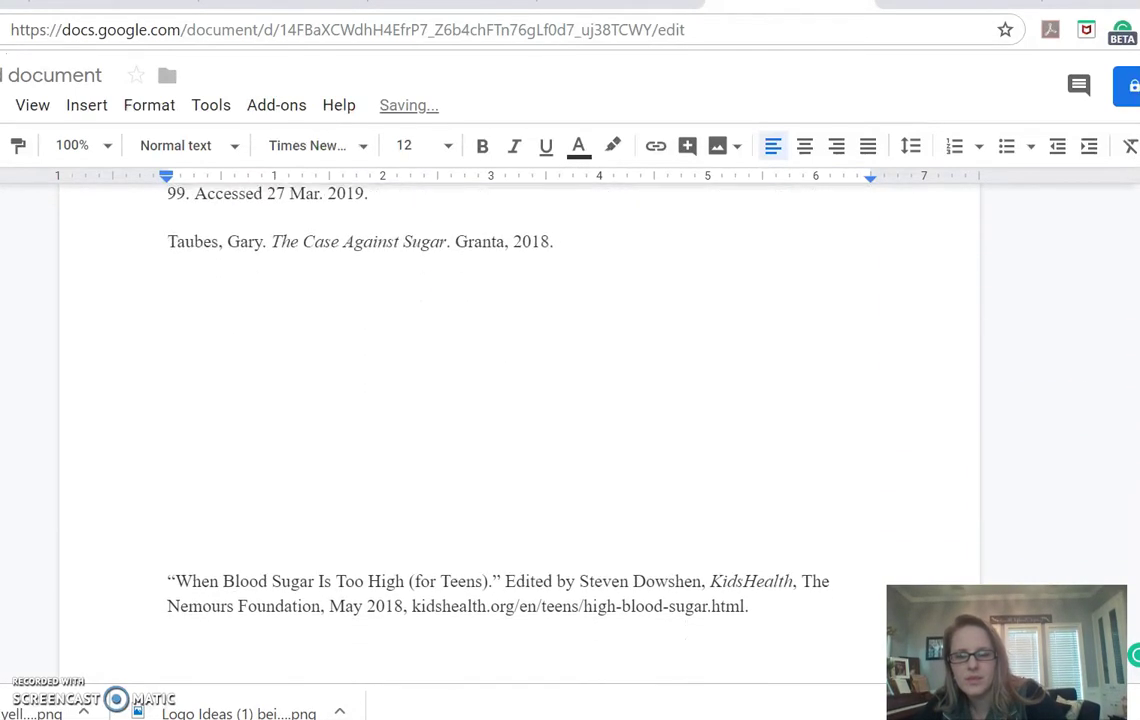
scroll(520, 400, "down", 3)
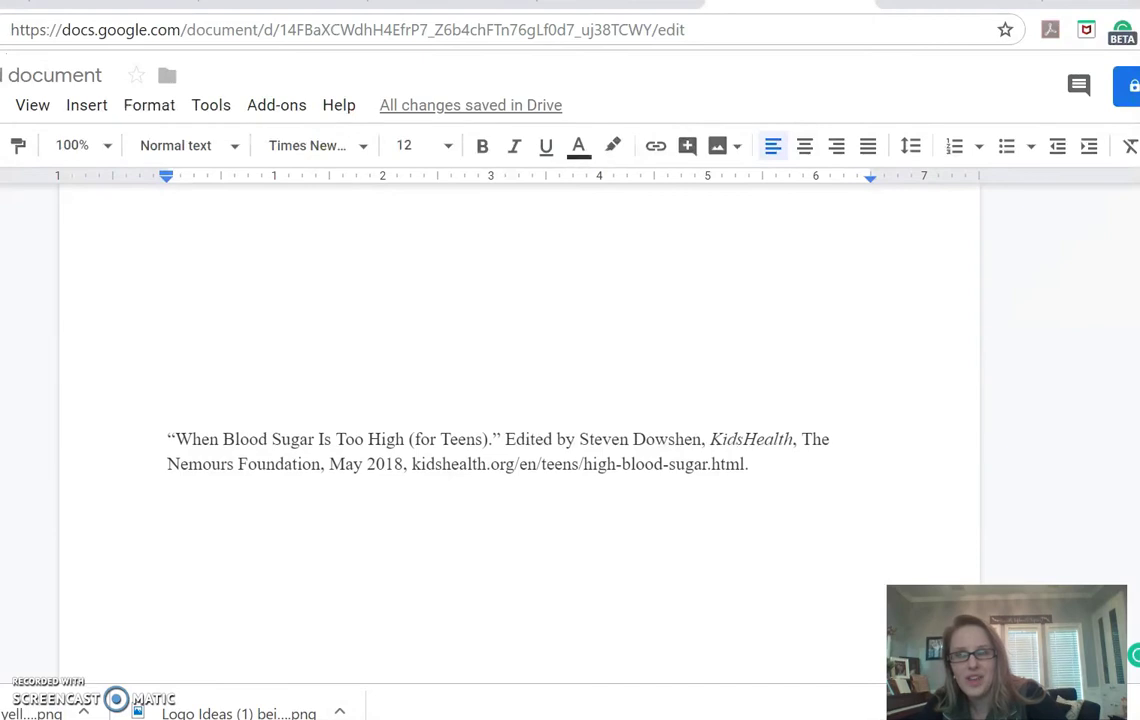
scroll(520, 400, "up", 4)
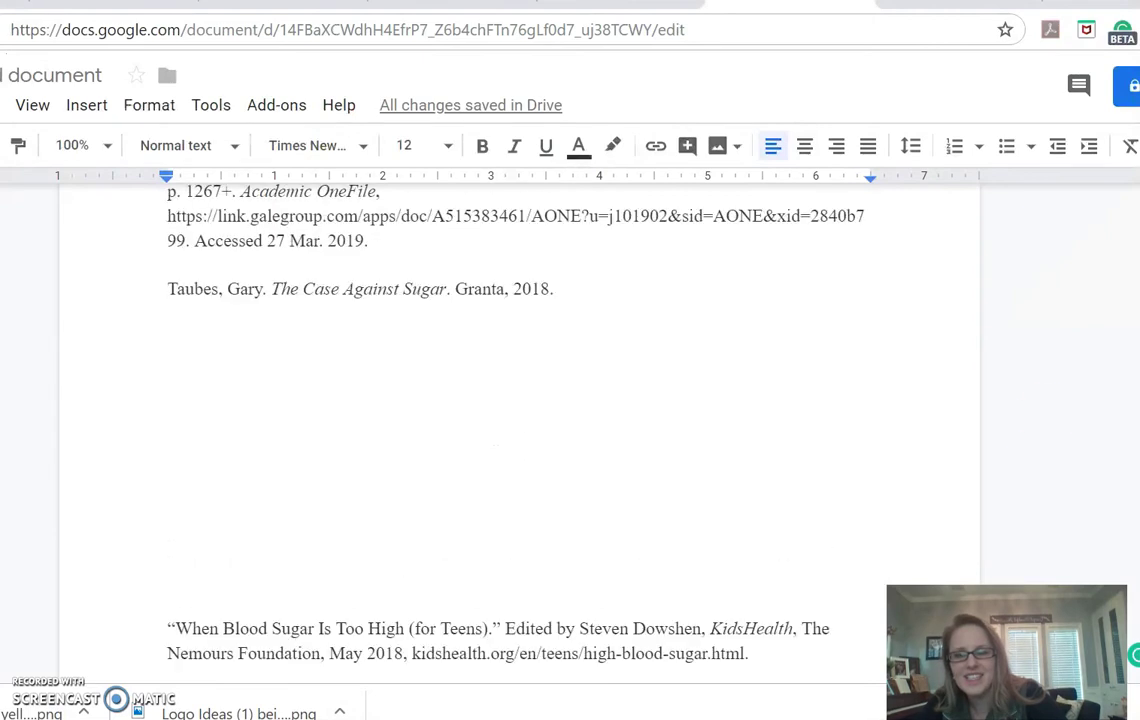
left_click(309, 531)
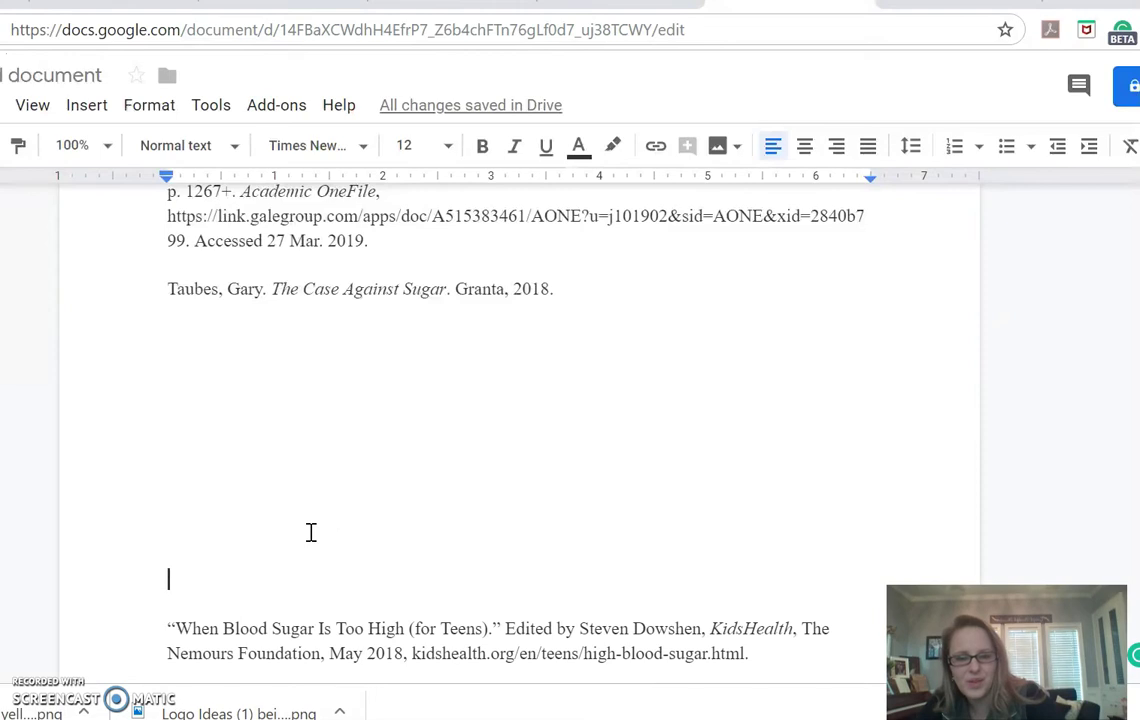
key("BackSpace")
key("BackSpace")
key("BackSpace")
key("BackSpace")
key("BackSpace")
key("BackSpace")
key("BackSpace")
key("BackSpace")
key("BackSpace")
key("BackSpace")
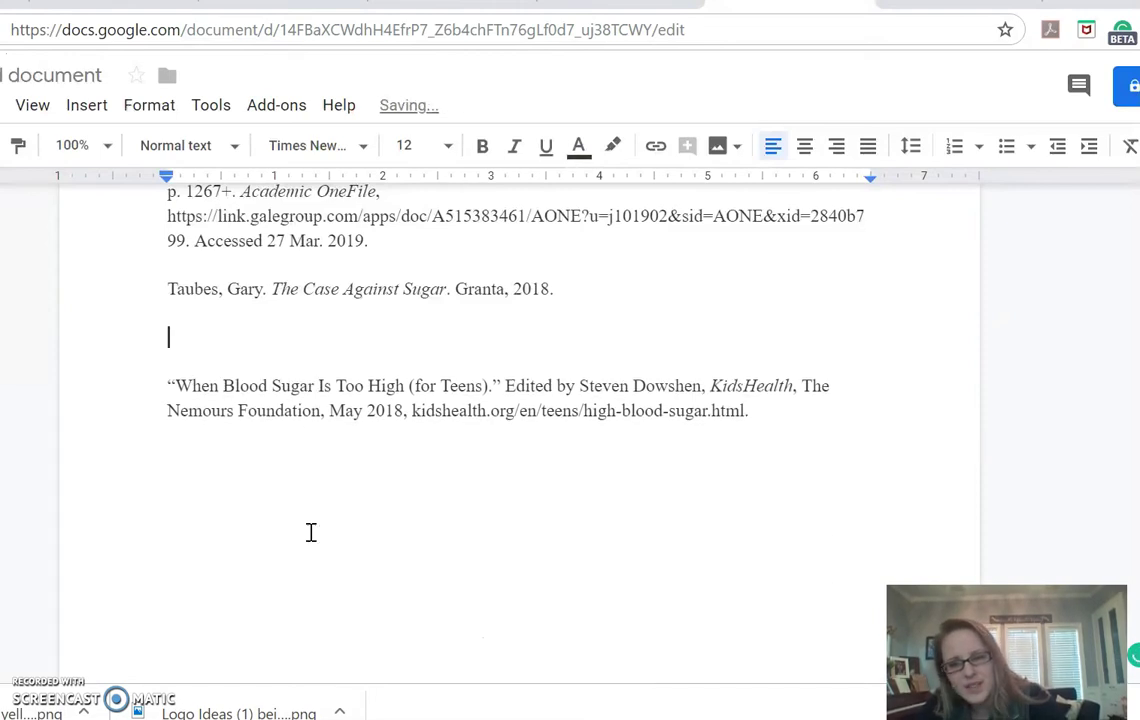
key("BackSpace")
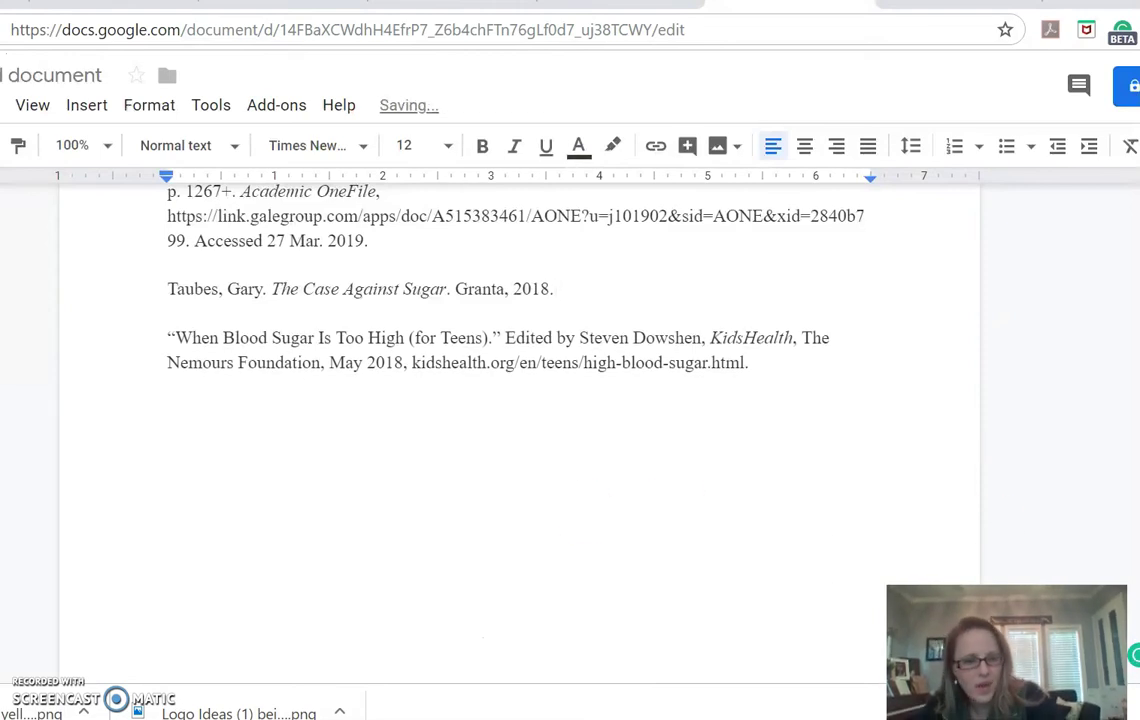
Insert a blank line between the "Works Cited" title and the first citation
scroll(995, 600, "up", 2)
scroll(995, 560, "up", 3)
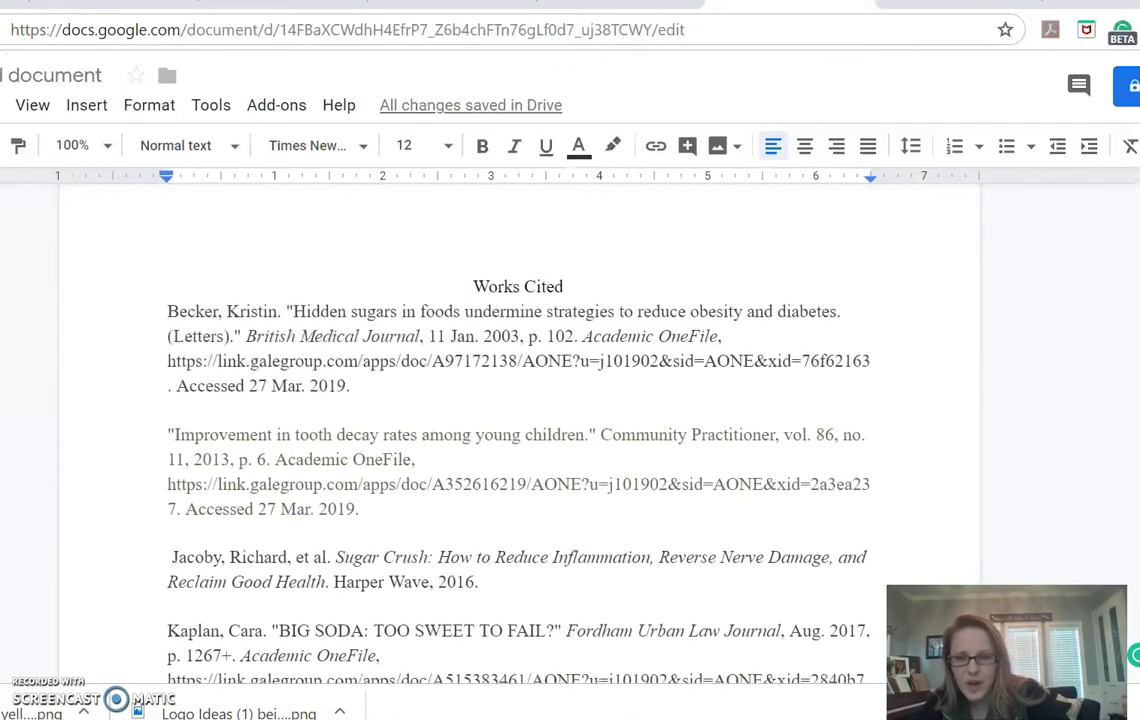
left_click(570, 310)
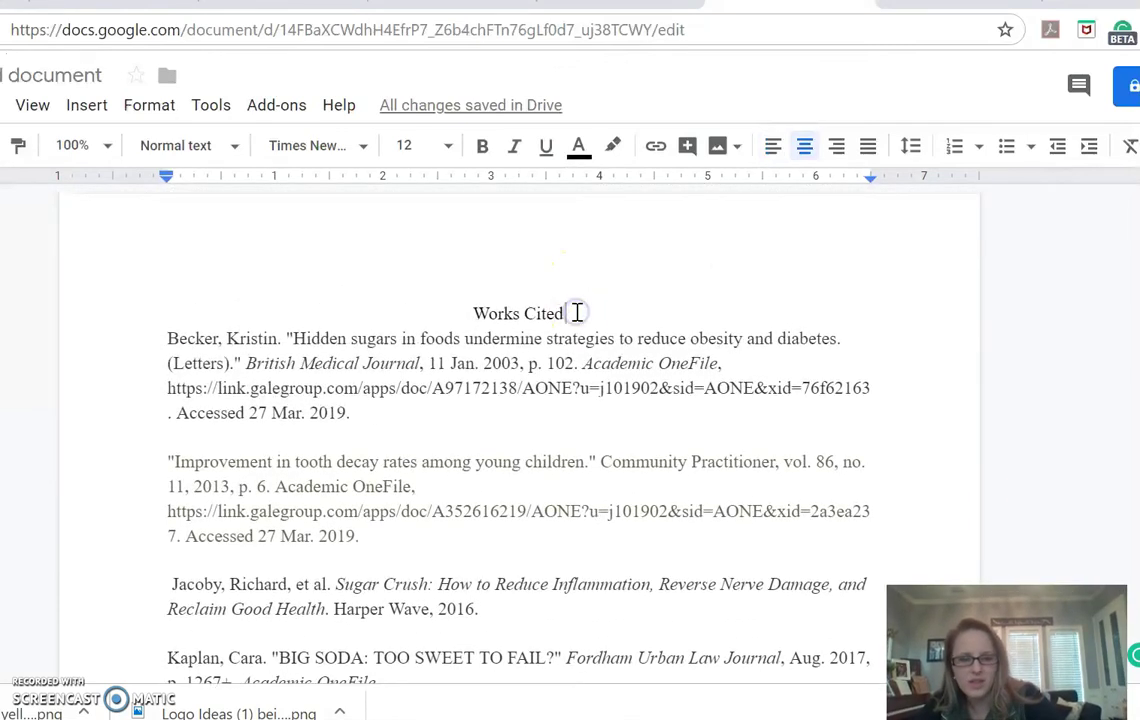
key("Return")
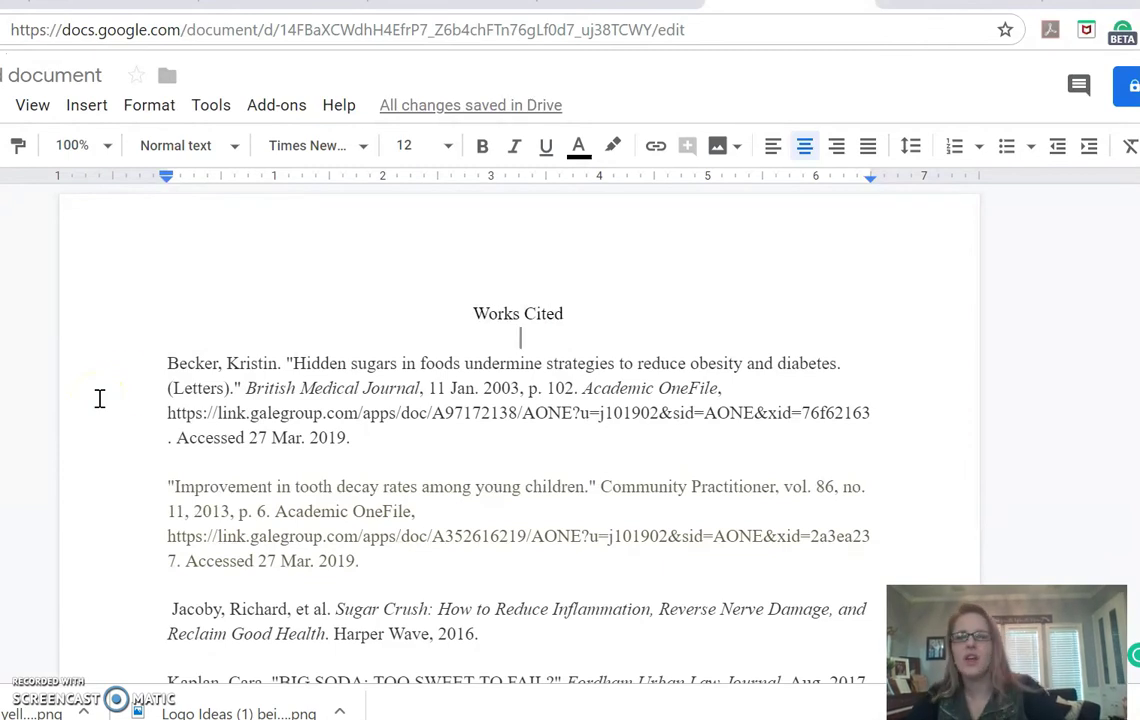
Consult the Purdue OWL sample Works Cited page and set the left indent of the first citation to 0.5 inch
left_click(818, 4)
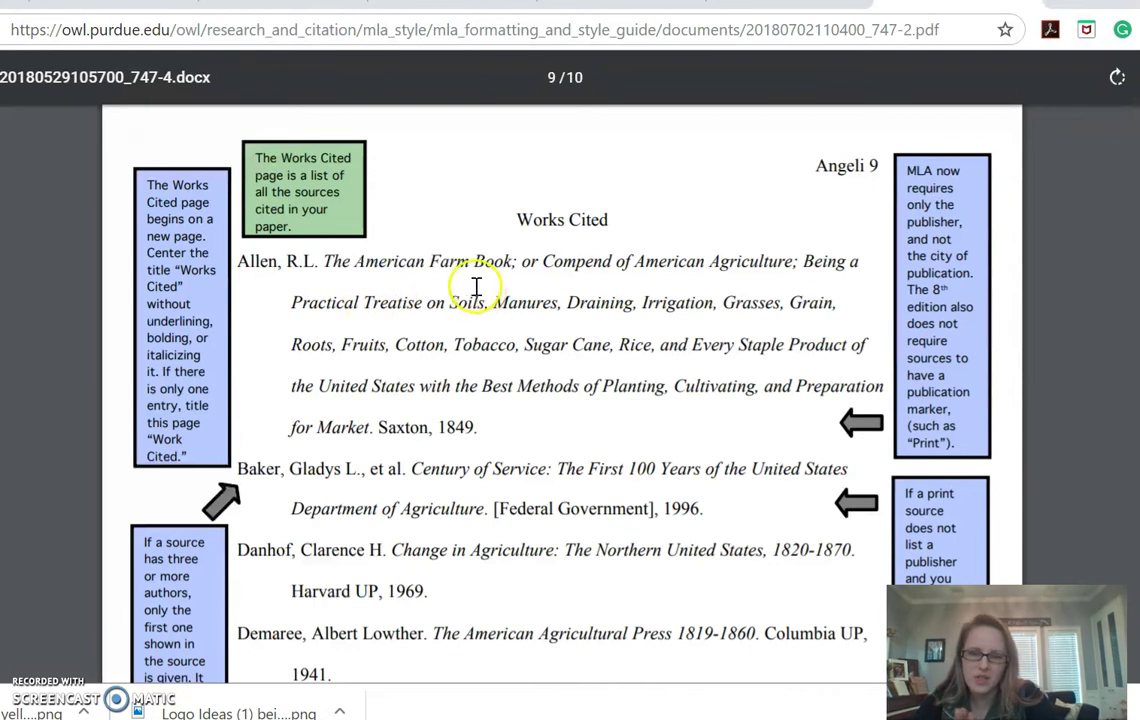
left_click(763, 6)
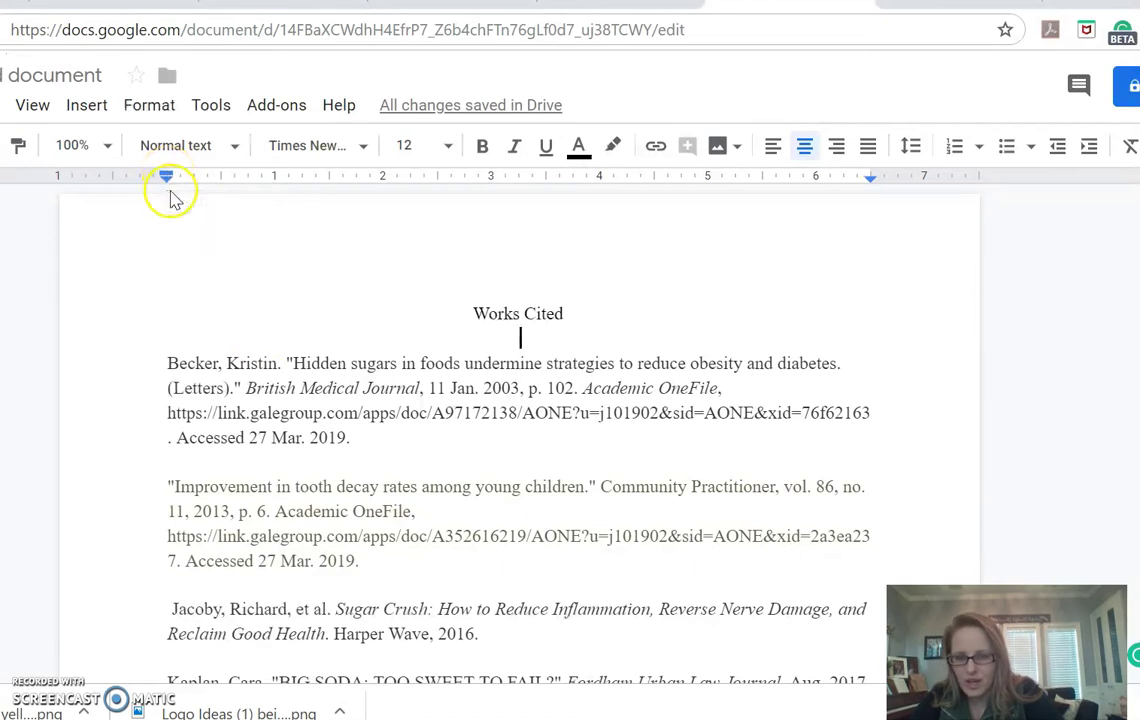
left_click(166, 362)
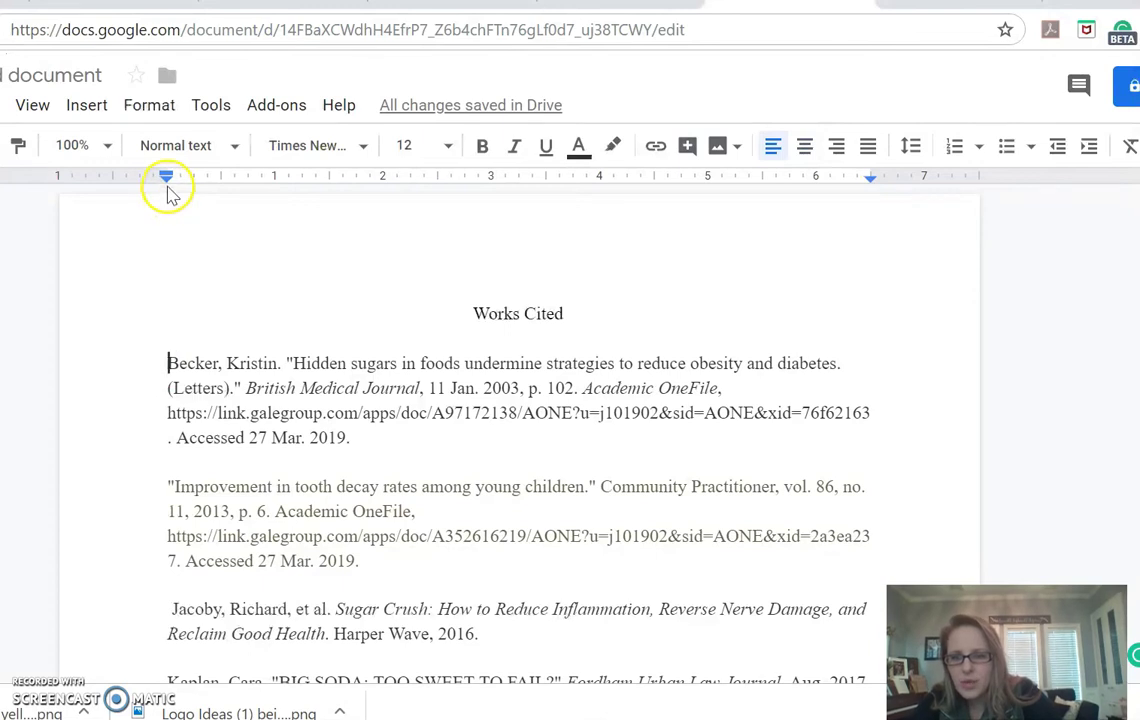
left_click_drag(167, 179, 221, 188)
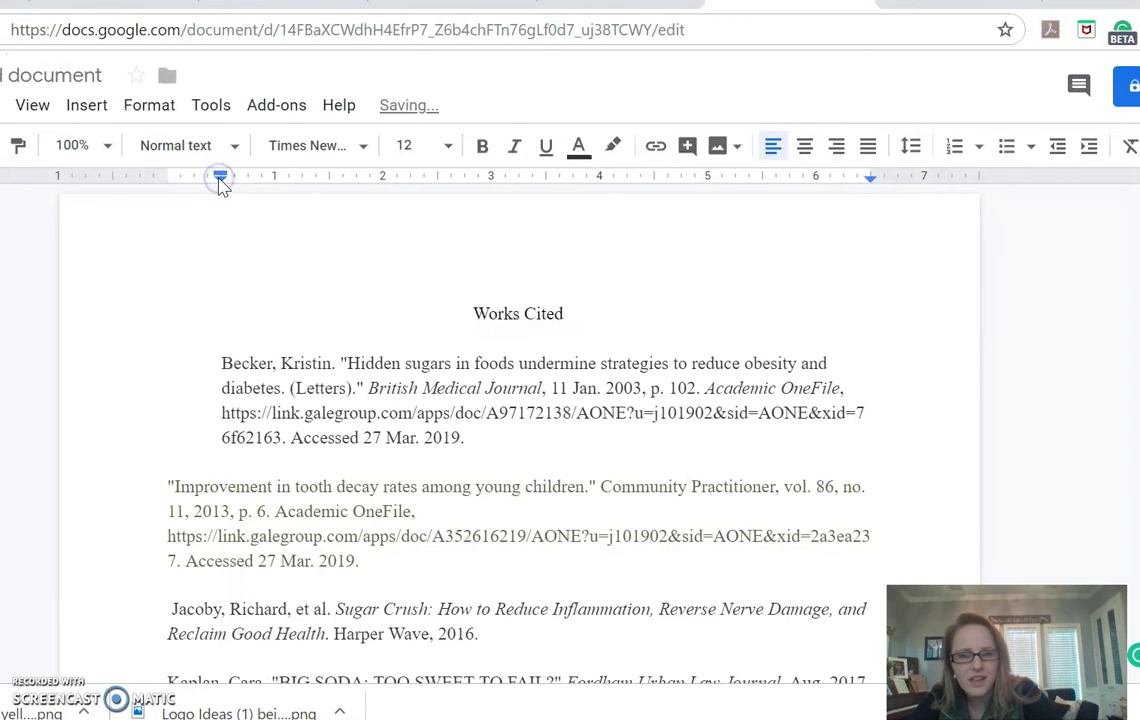
Try to indent all the remaining citations together, from "Improvement in tooth decay rates" to the end of the list
left_click(145, 437)
left_click_drag(159, 475, 376, 678)
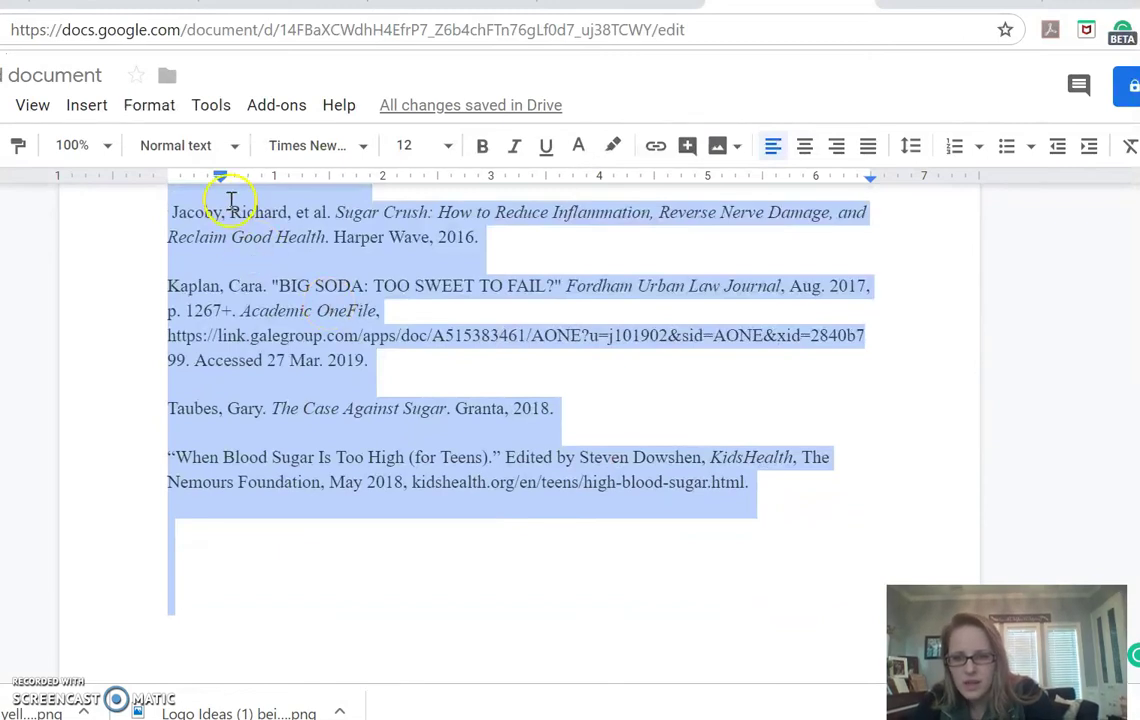
left_click(309, 539)
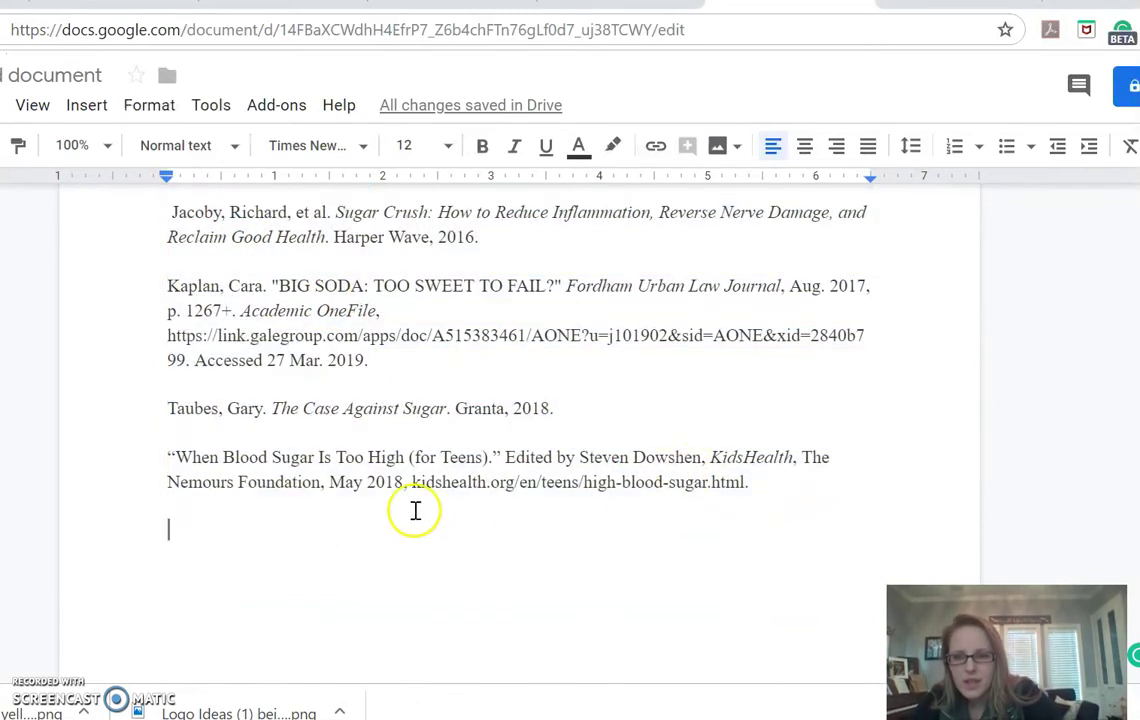
left_click_drag(799, 496, 69, 183)
left_click(168, 180)
left_click(234, 244)
left_click_drag(168, 430, 420, 660)
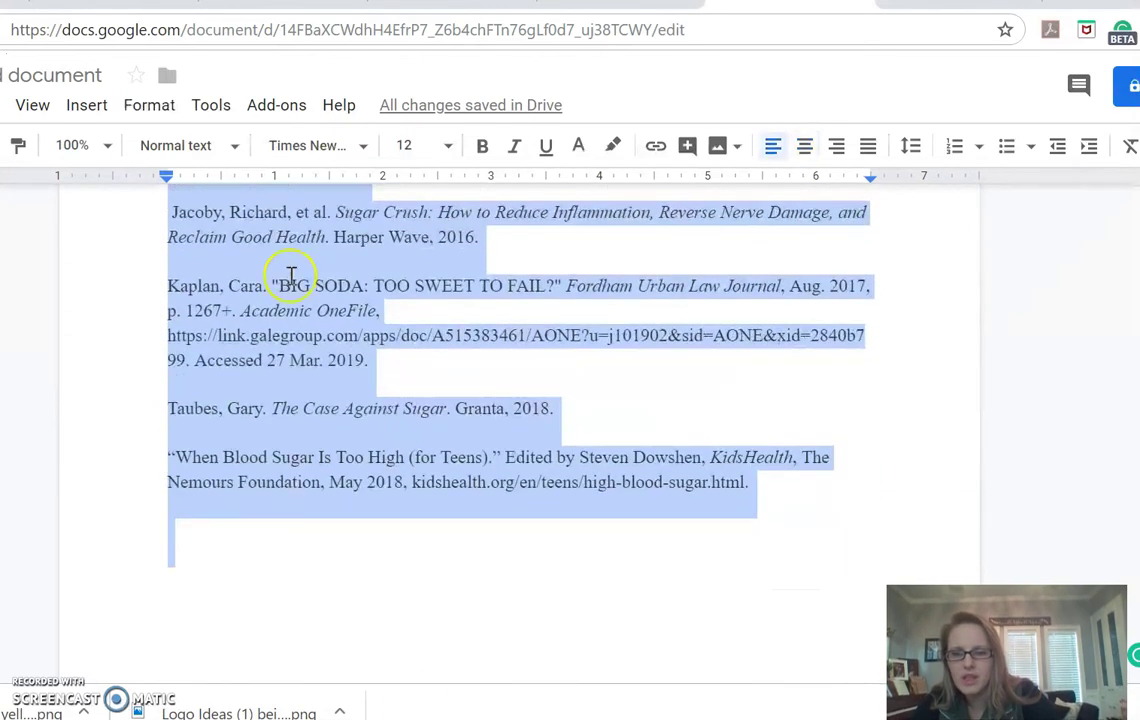
left_click(167, 180)
left_click(254, 547)
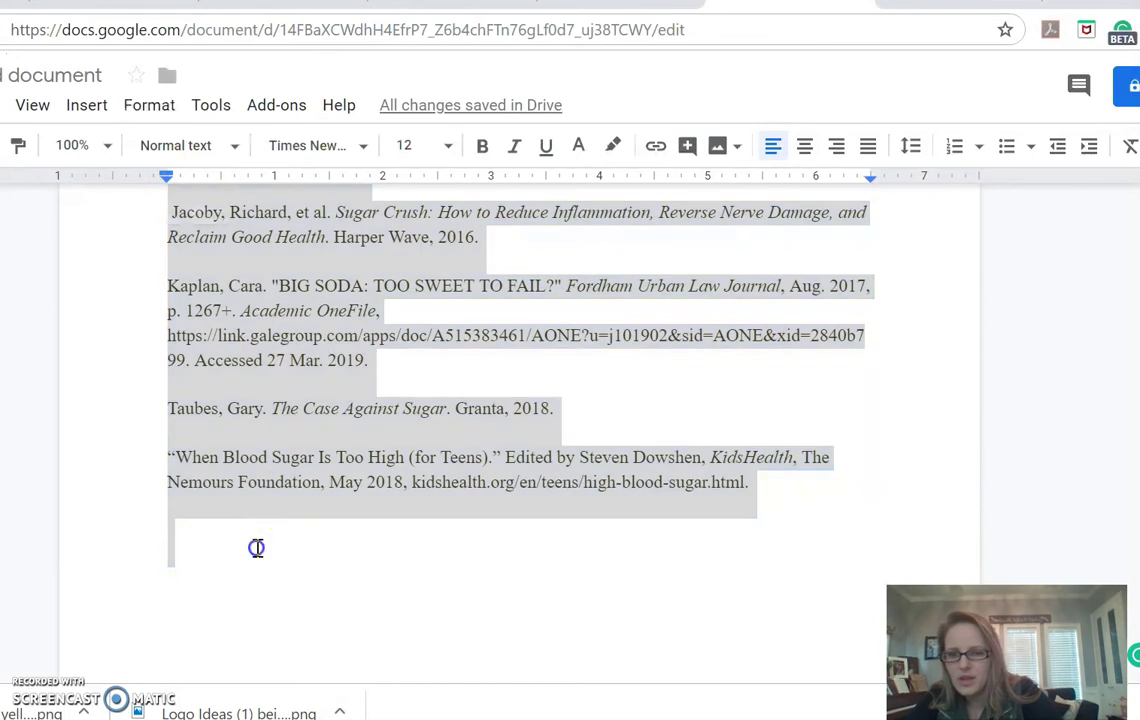
scroll(300, 496, "up", 5)
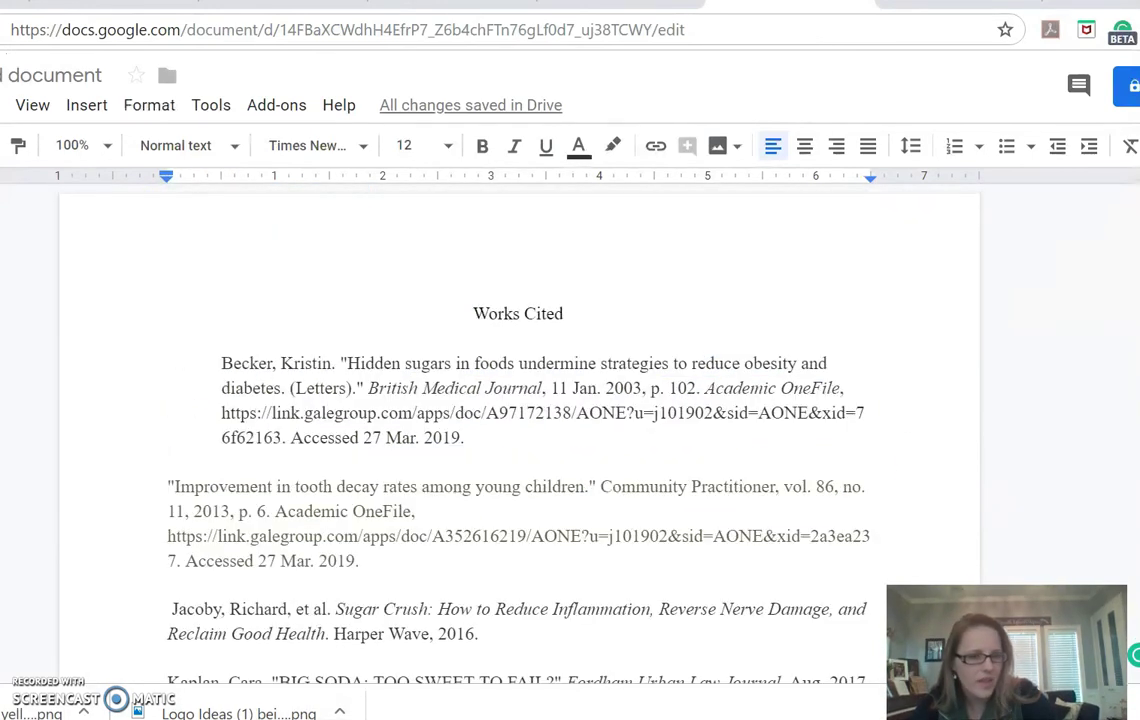
Set the left indent of the "Improvement in tooth decay rates" and "Sugar Crush" citations to 0.5 inch
left_click(162, 486)
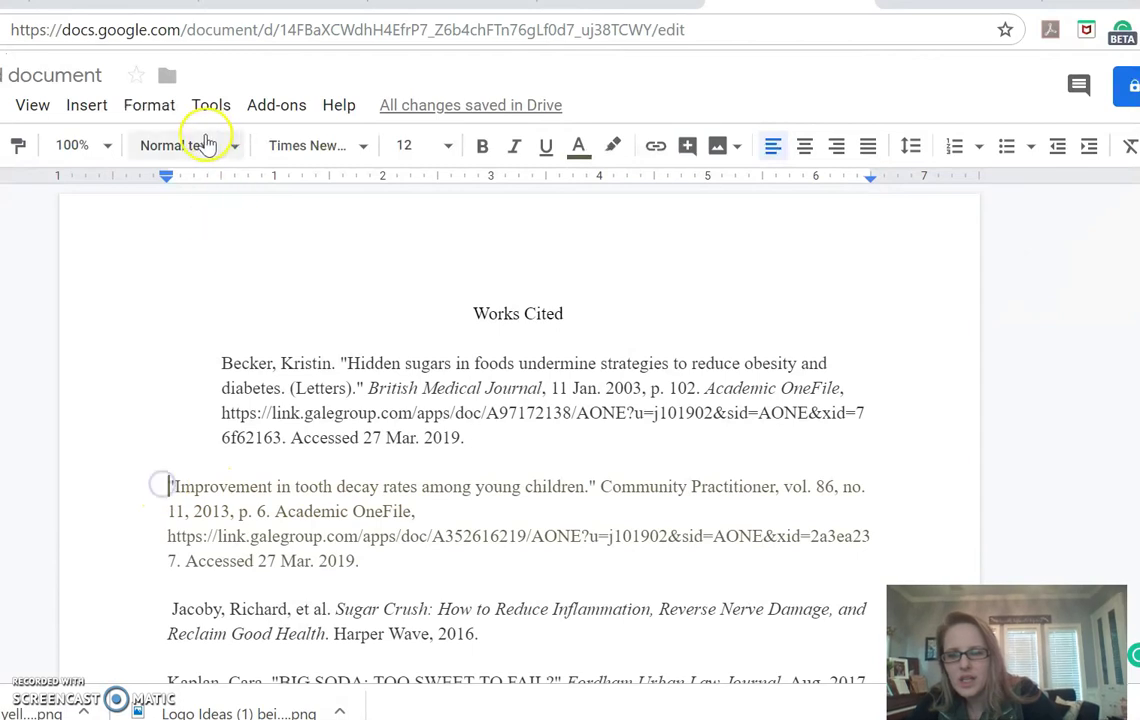
left_click_drag(168, 190, 222, 190)
left_click(158, 611)
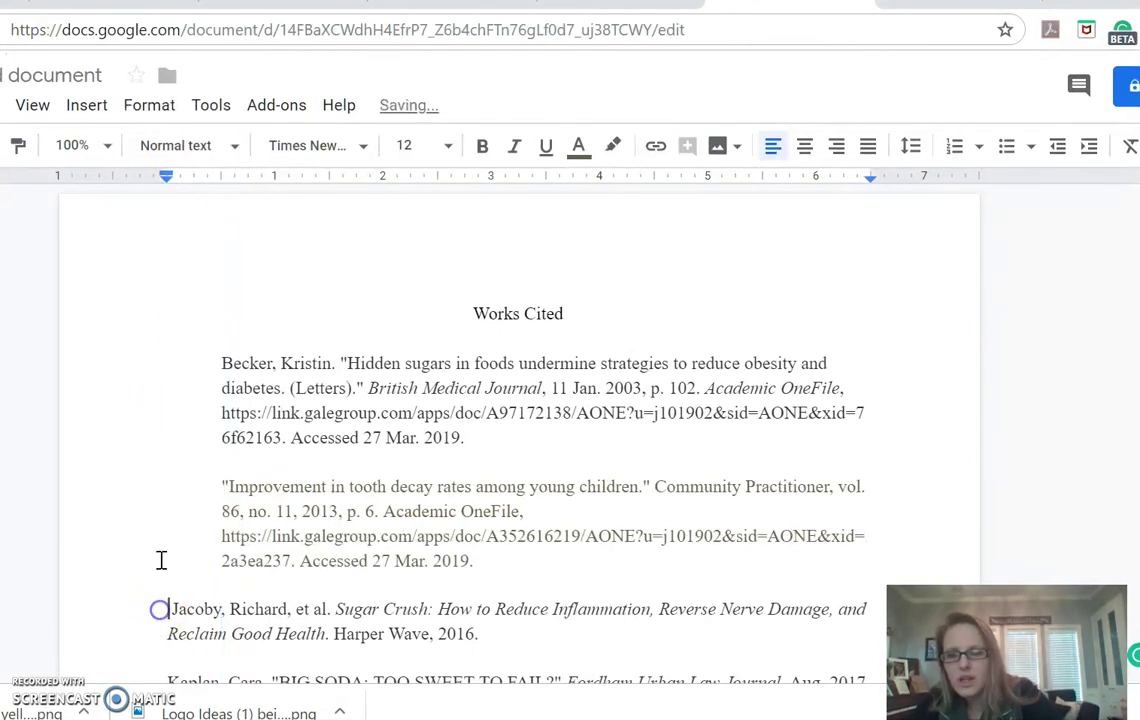
left_click(167, 186)
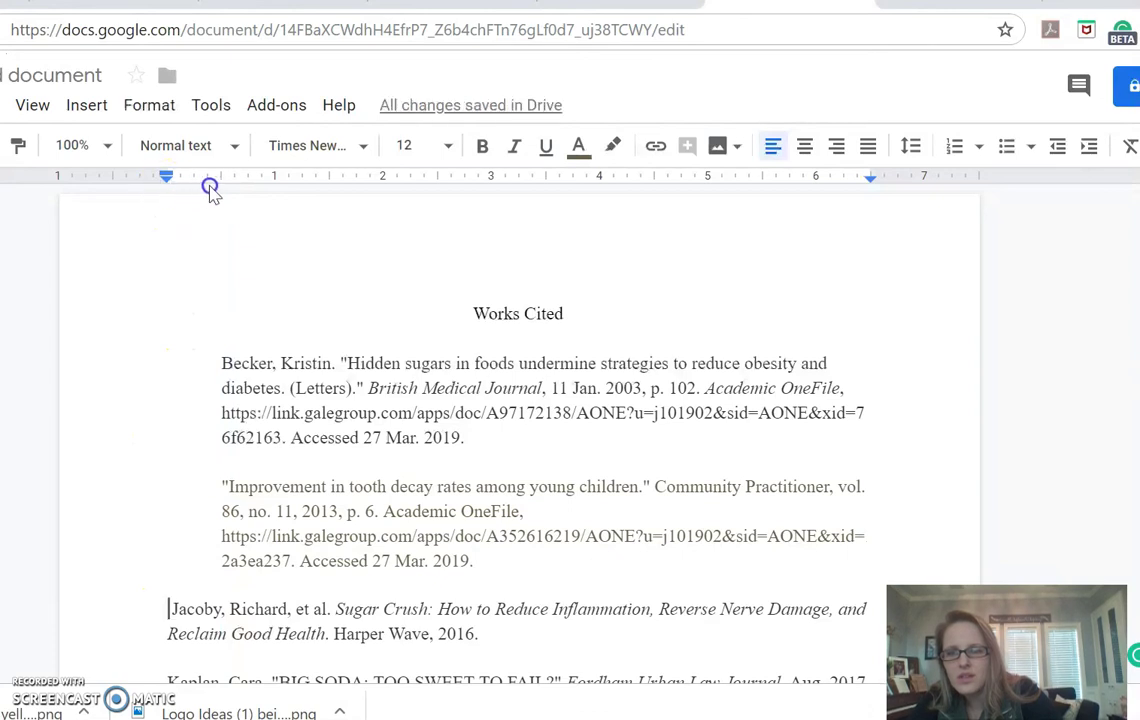
left_click_drag(167, 178, 221, 178)
Move the first-line indent of the first three citations back to the left margin, creating hanging indents
left_click(219, 362)
left_click_drag(222, 177, 170, 180)
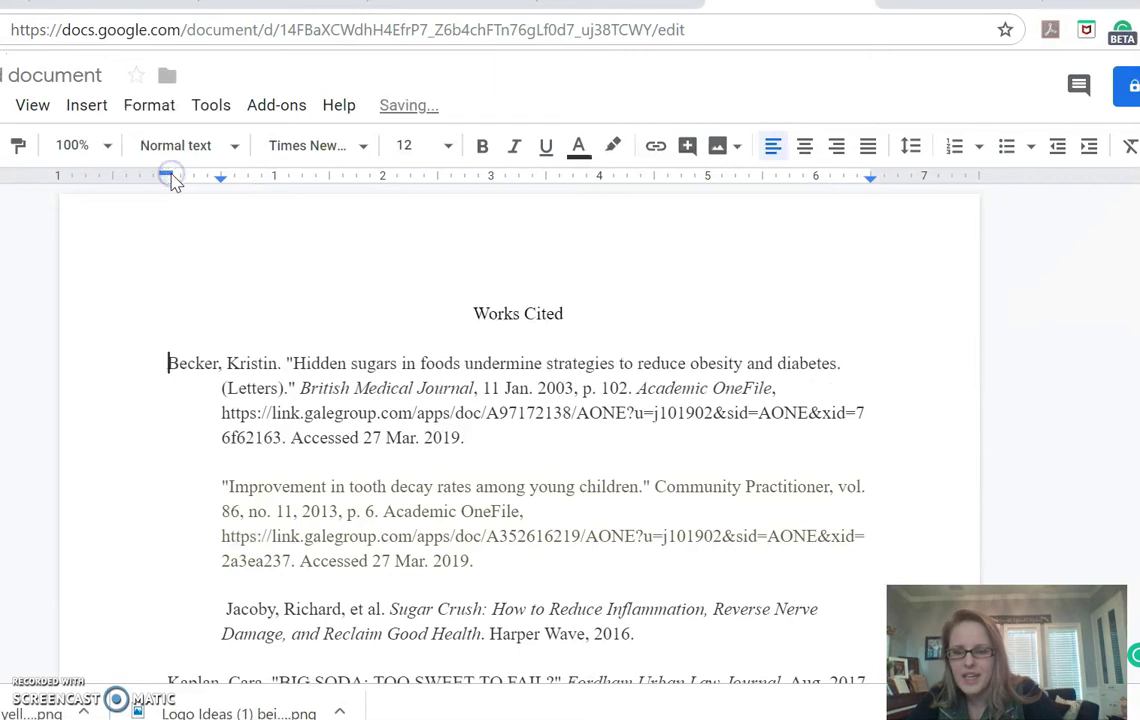
left_click(218, 487)
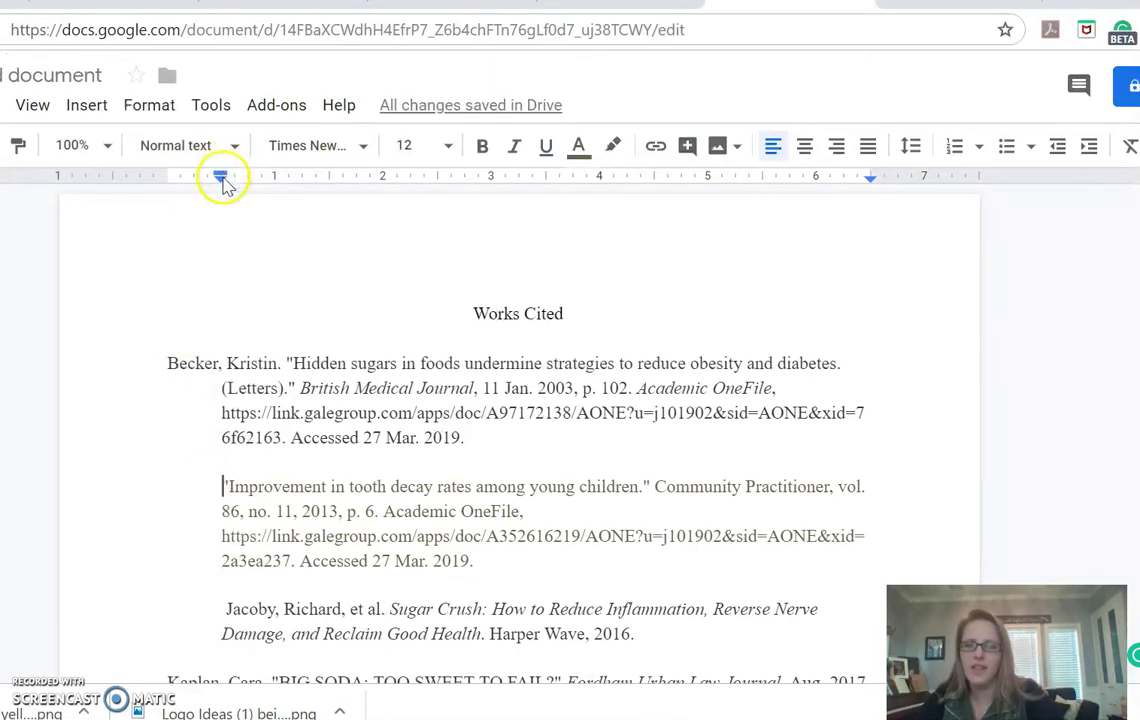
left_click_drag(222, 178, 168, 180)
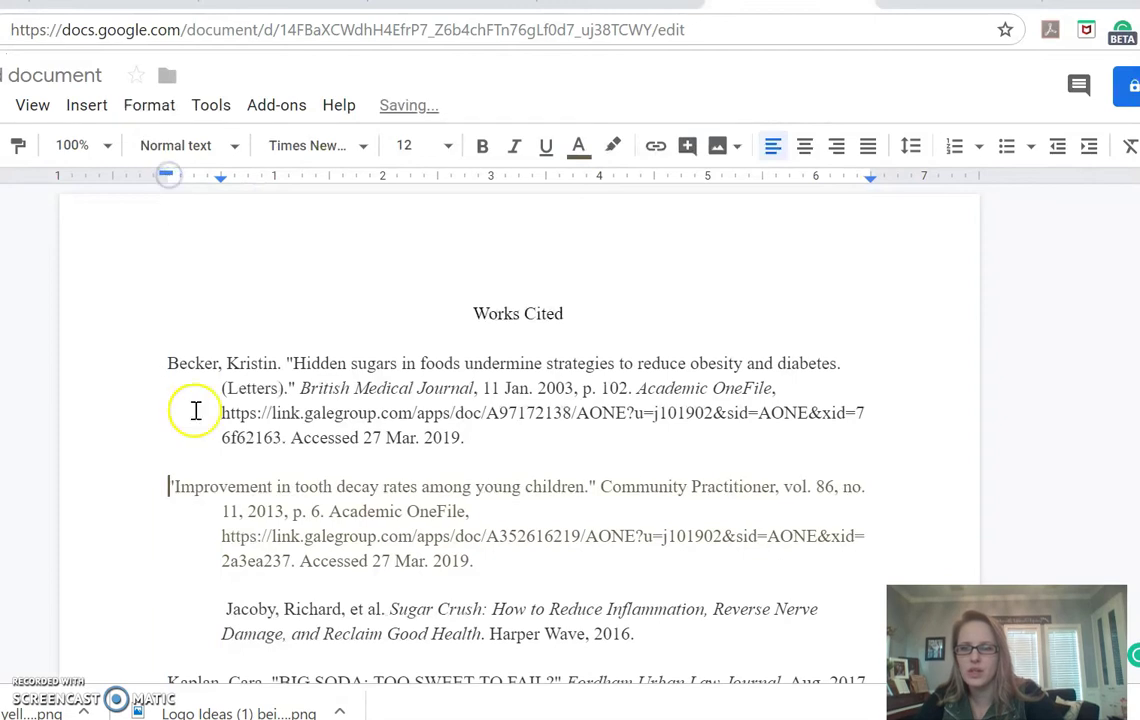
left_click(226, 603)
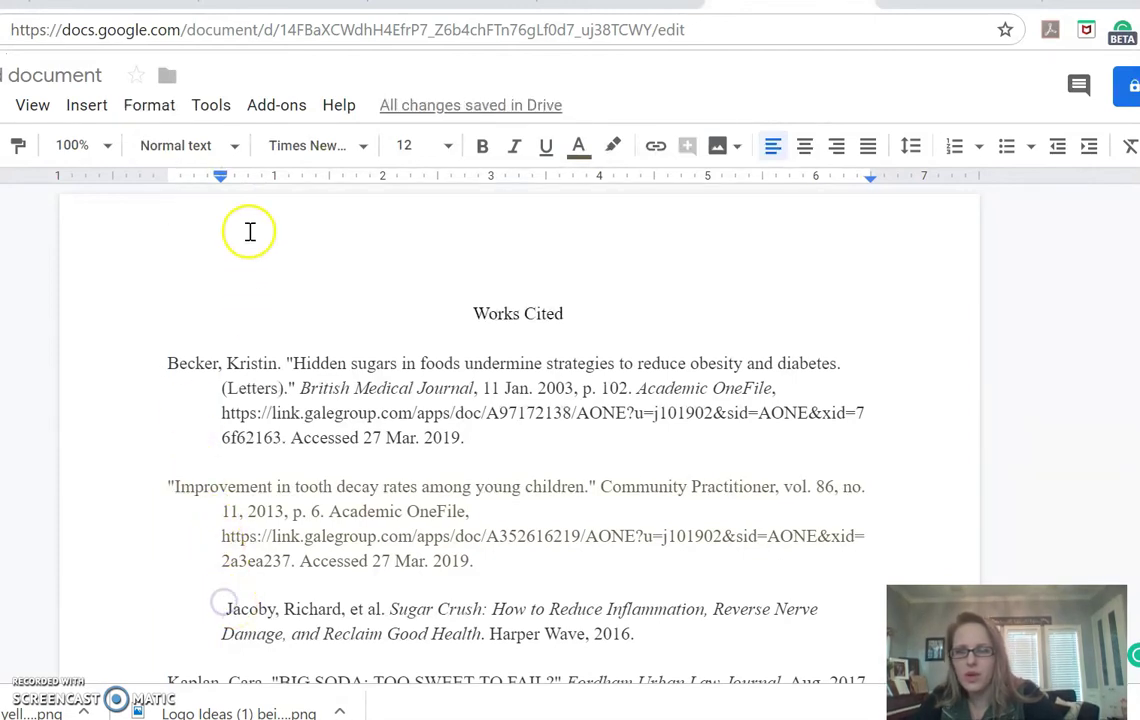
left_click_drag(222, 174, 166, 169)
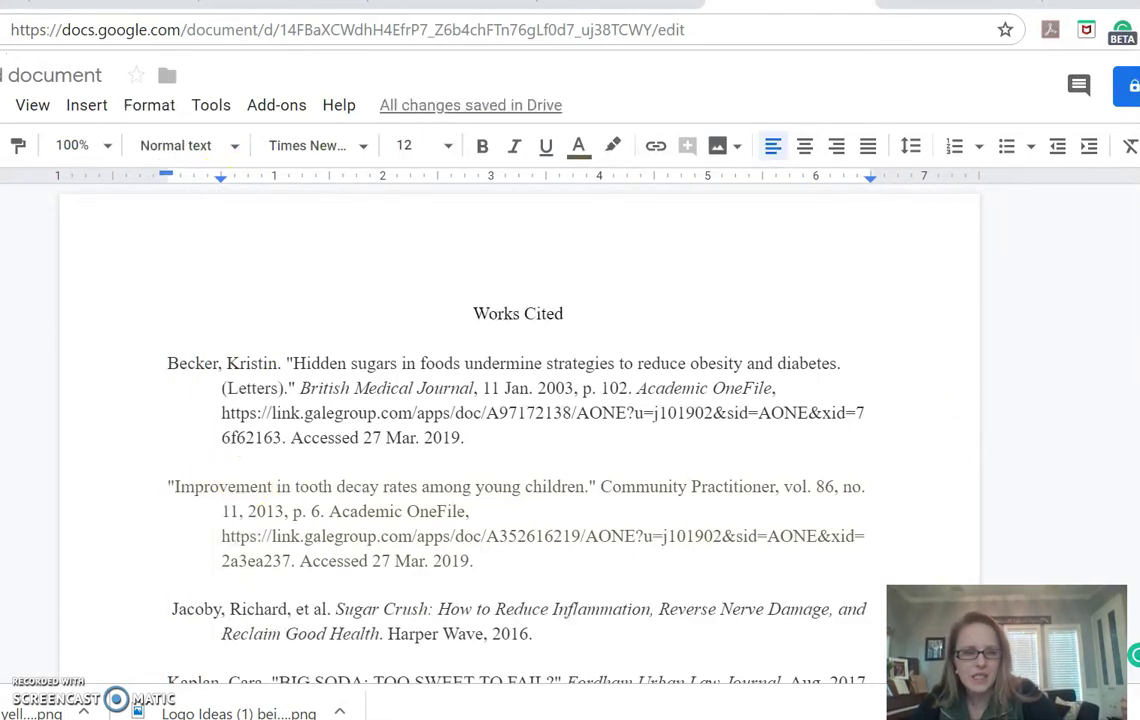
Give the "BIG SODA: TOO SWEET TO FAIL?" citation a 0.5 inch hanging indent with its first line at the margin
scroll(300, 500, "down", 3)
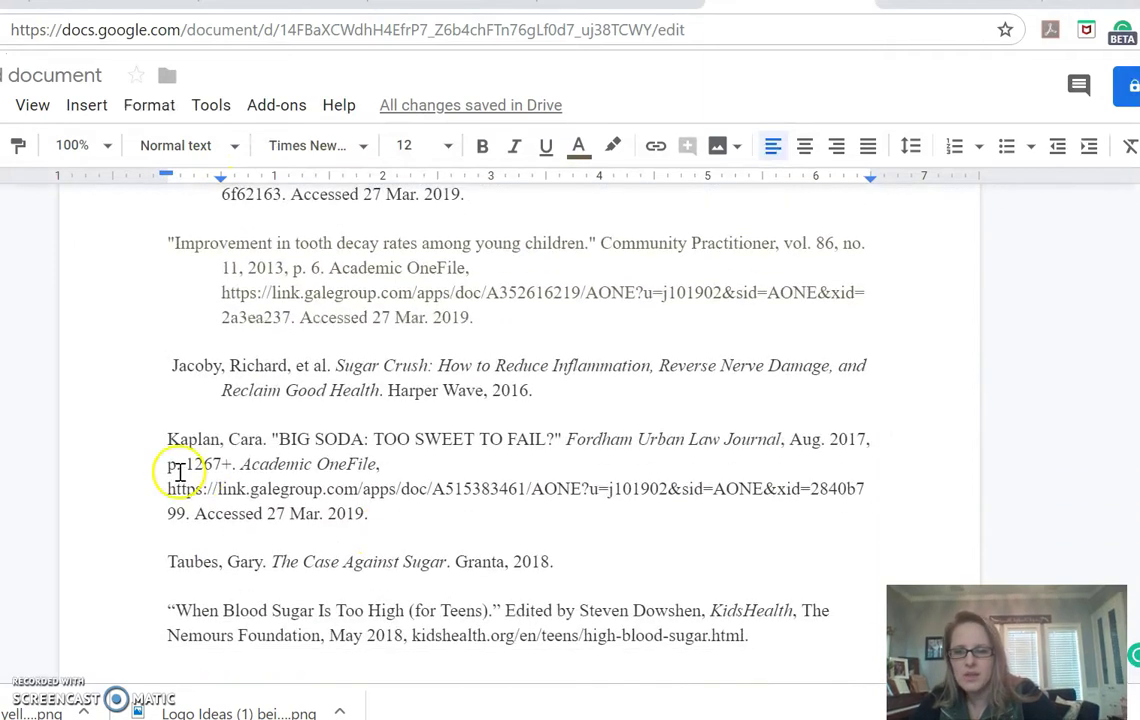
left_click(161, 434)
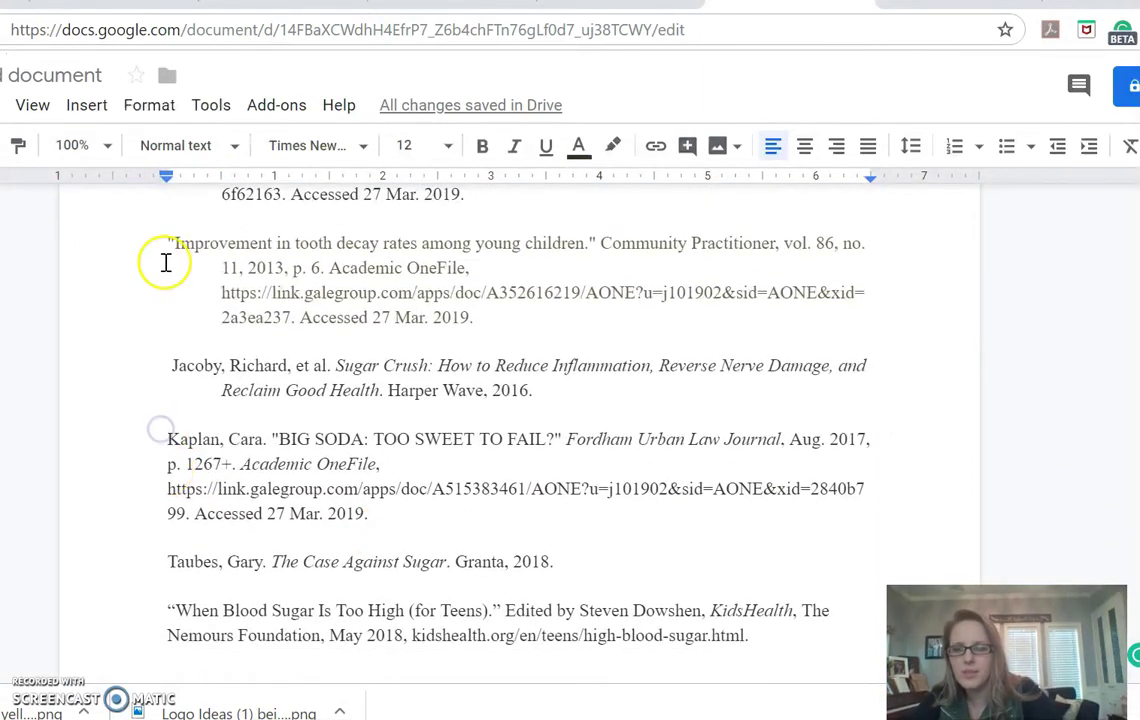
left_click(168, 182)
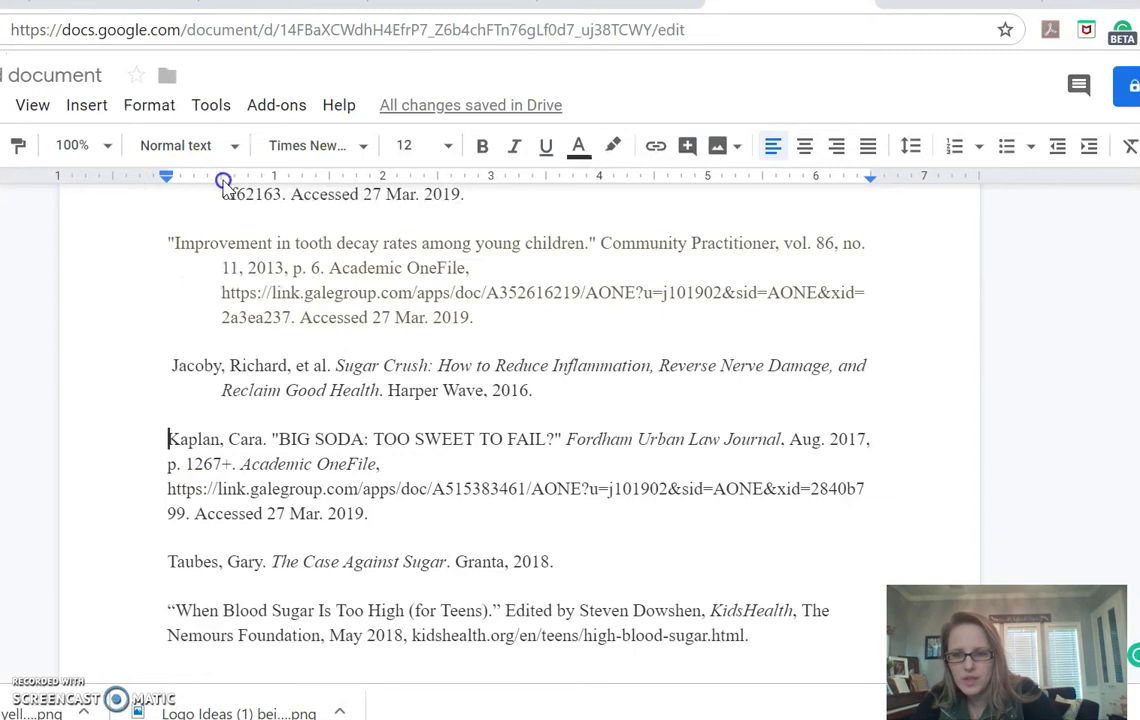
left_click(171, 443)
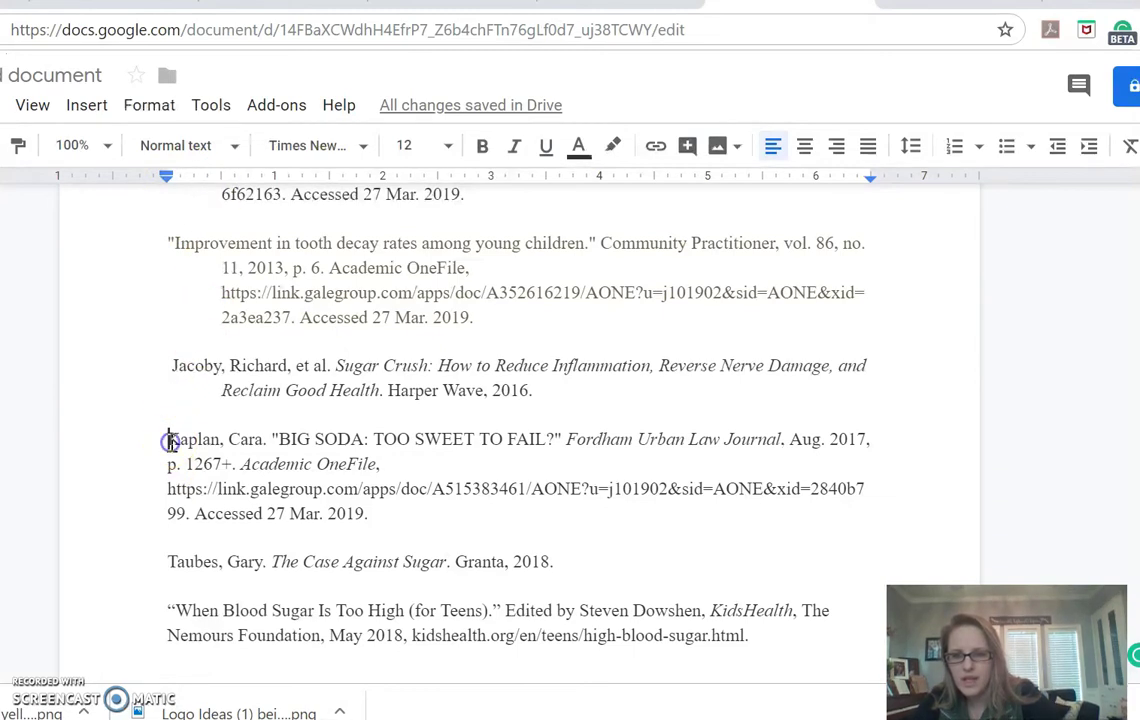
left_click_drag(170, 179, 220, 186)
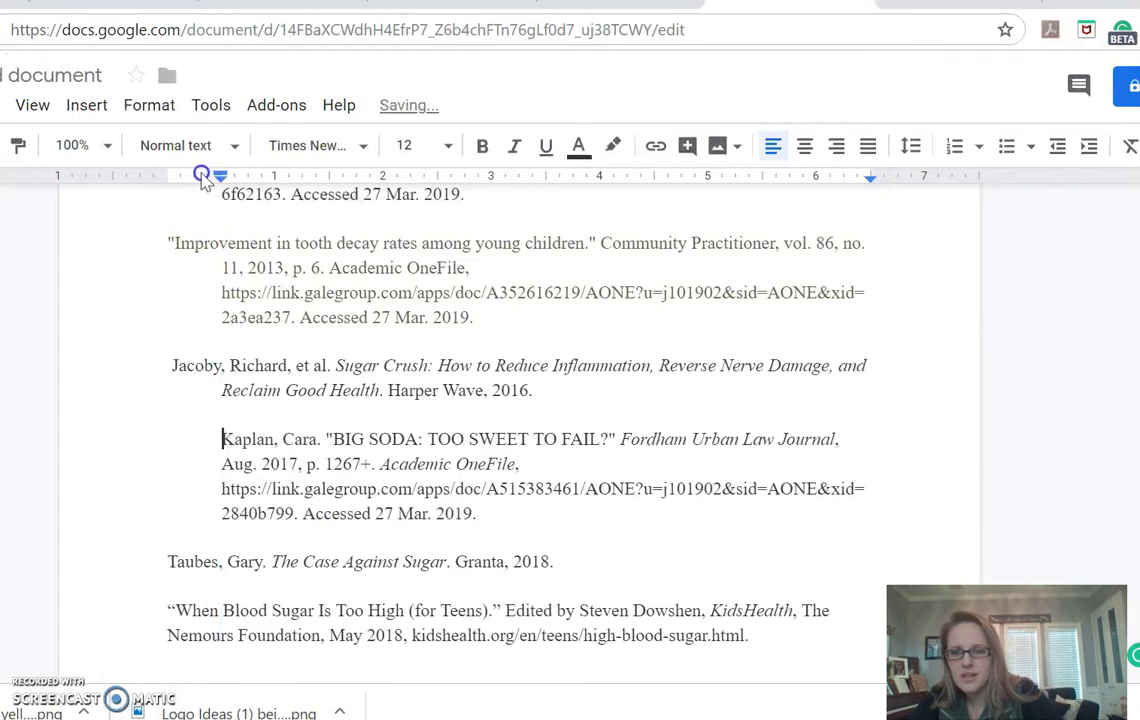
left_click_drag(217, 176, 167, 176)
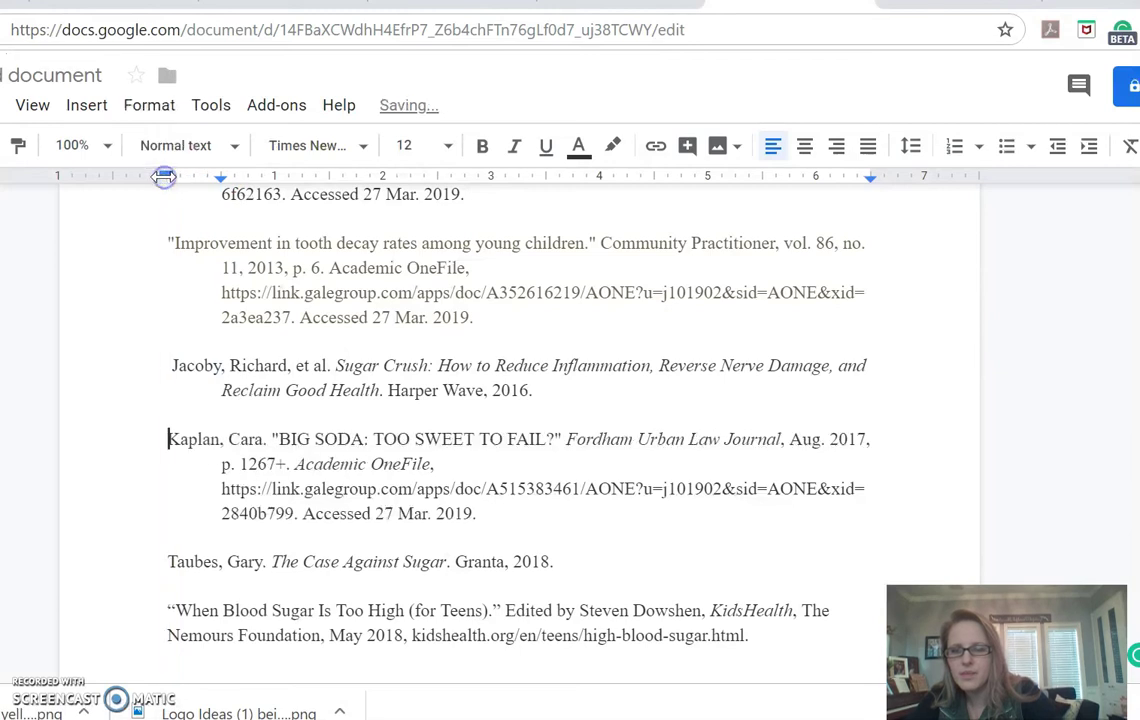
Give the "When Blood Sugar Is Too High (for Teens)" citation a 0.5 inch hanging indent with its first line at the margin
left_click(168, 561)
left_click(158, 634)
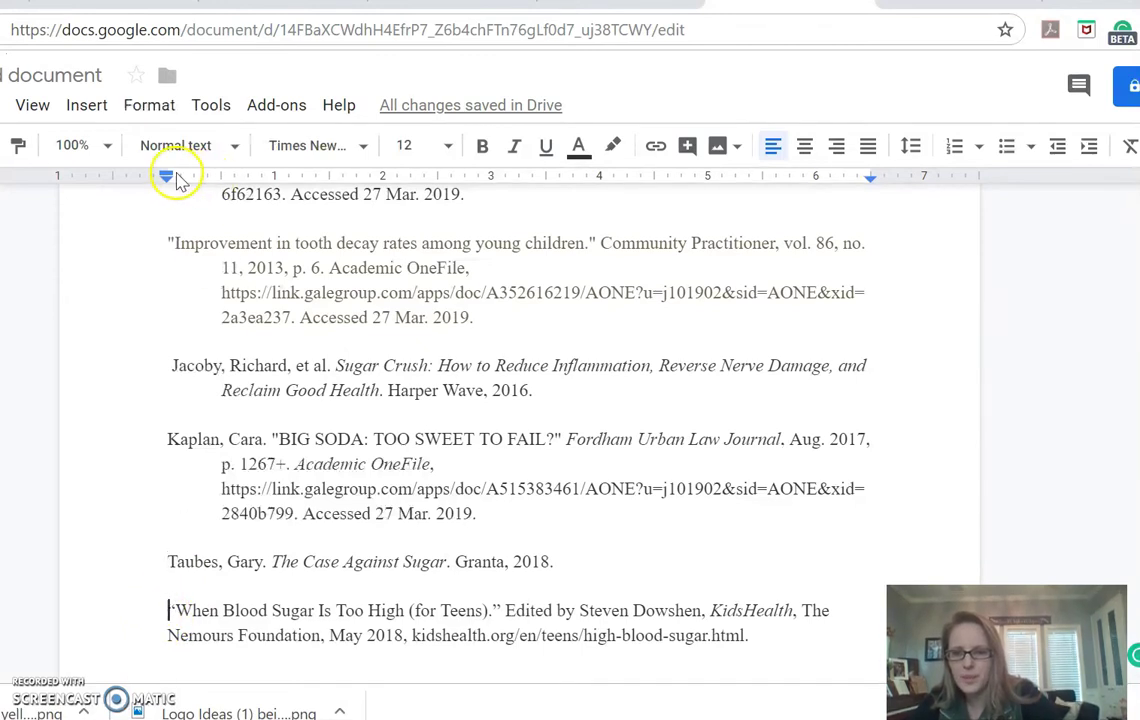
left_click_drag(166, 177, 223, 174)
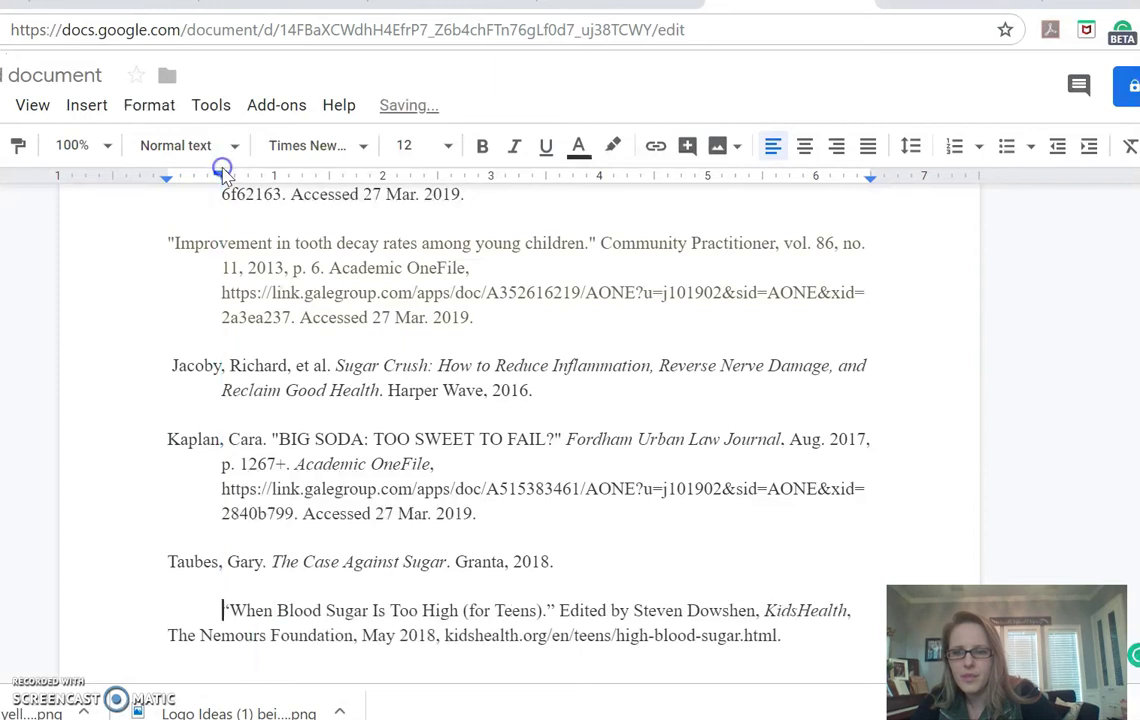
key("ctrl+z")
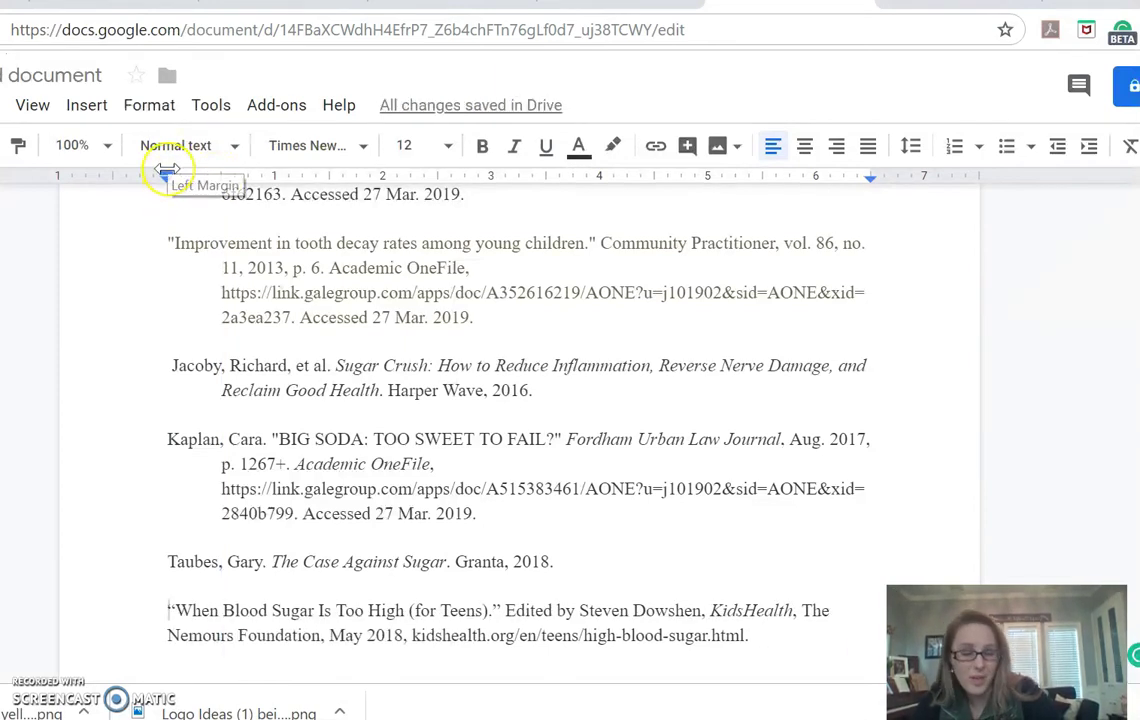
mouse_move(165, 176)
left_mouse_down()
mouse_move(221, 176)
mouse_move(164, 178)
left_mouse_up()
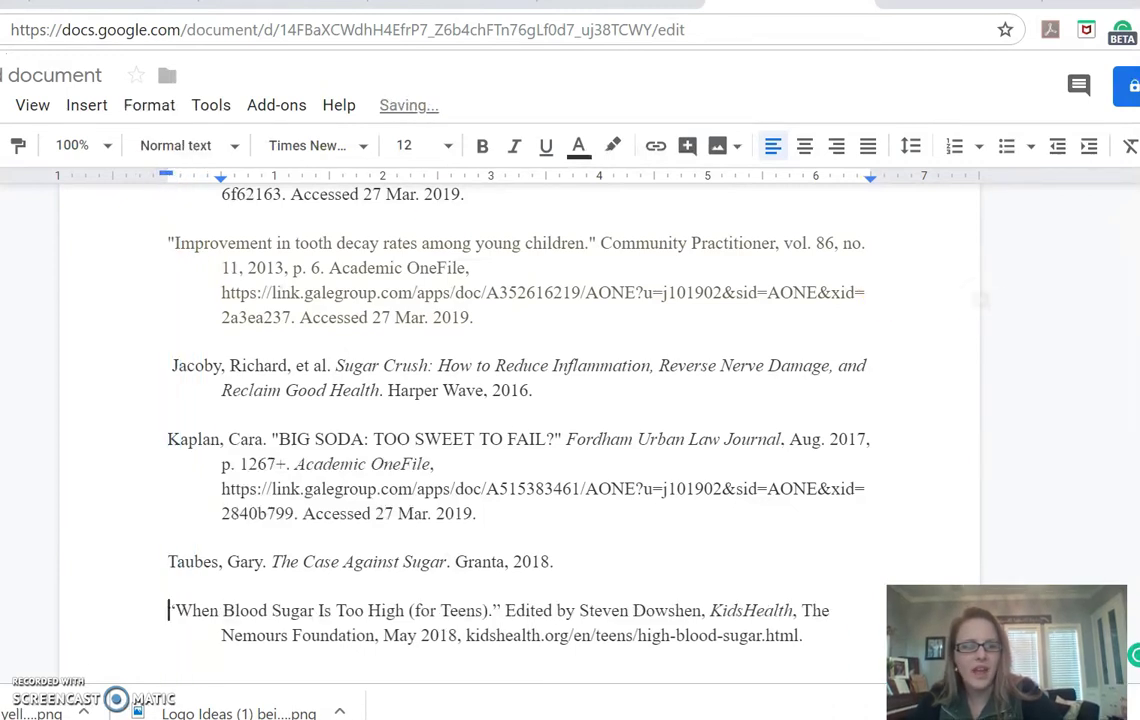
Left-align the "Works Cited" title and center it again
scroll(520, 420, "up", 3)
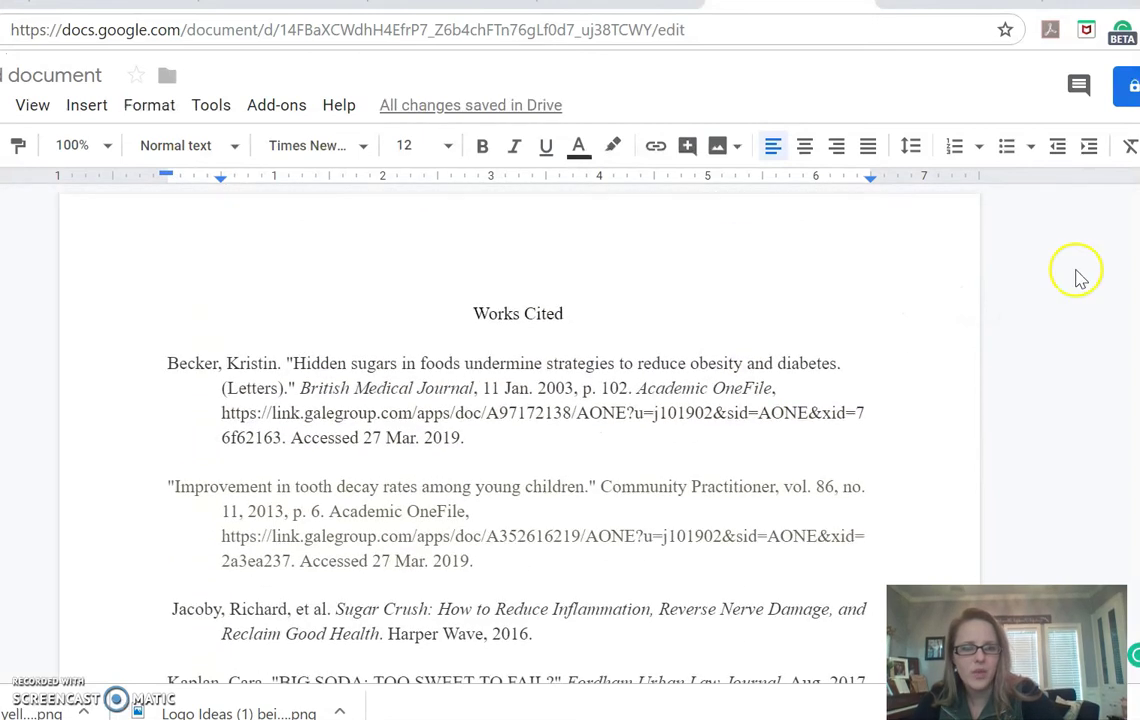
left_click(871, 240)
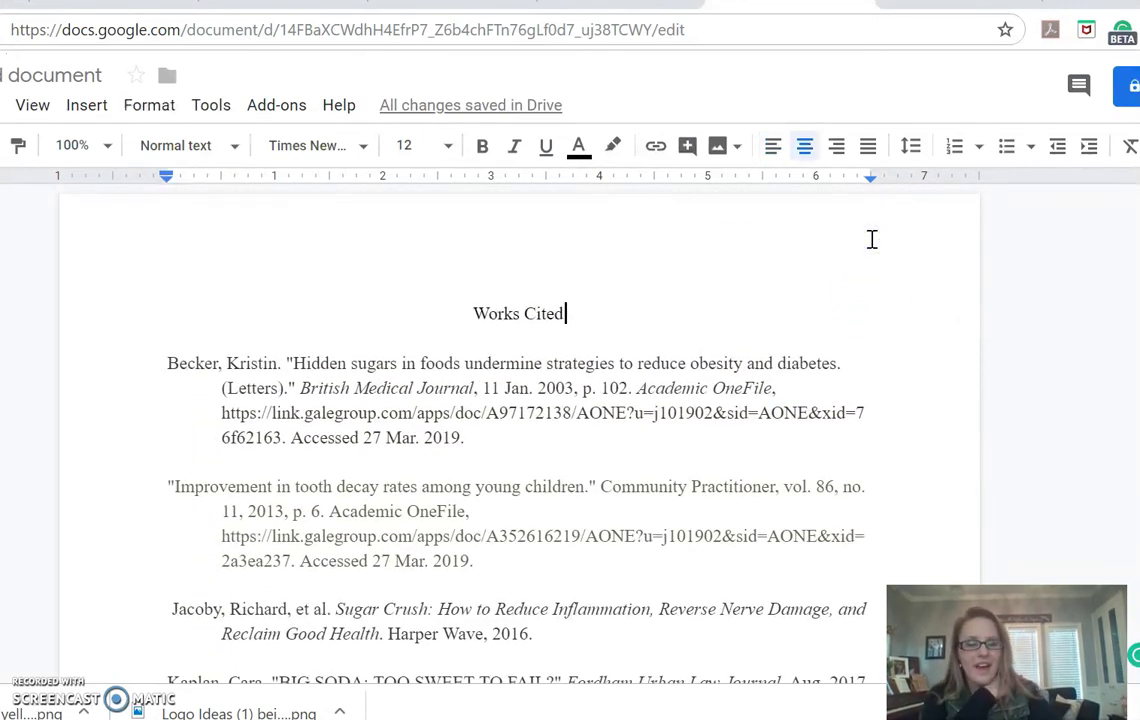
left_click(453, 312)
key("ctrl+shift+l")
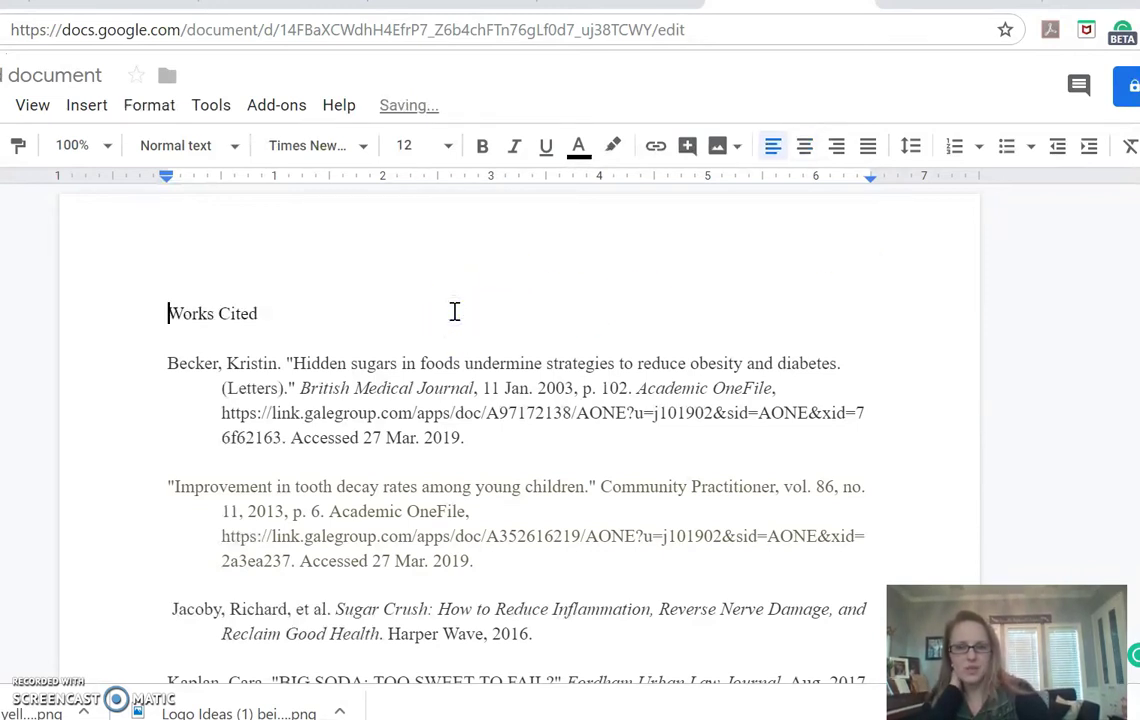
left_click(804, 147)
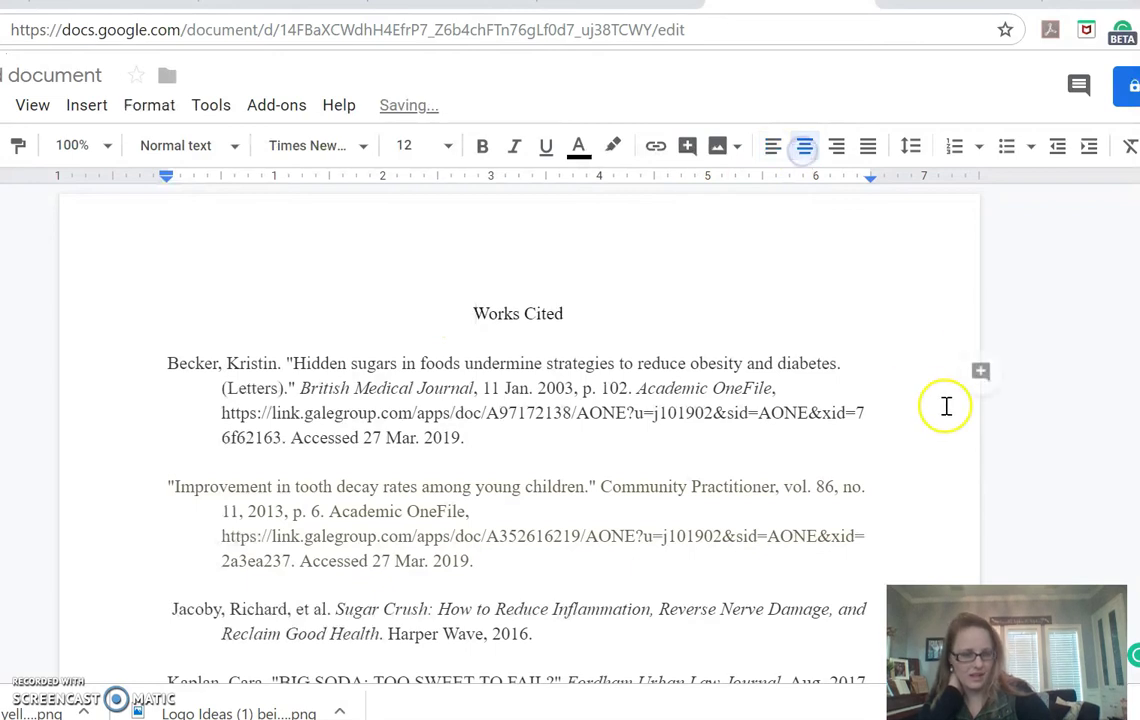
left_click(791, 322)
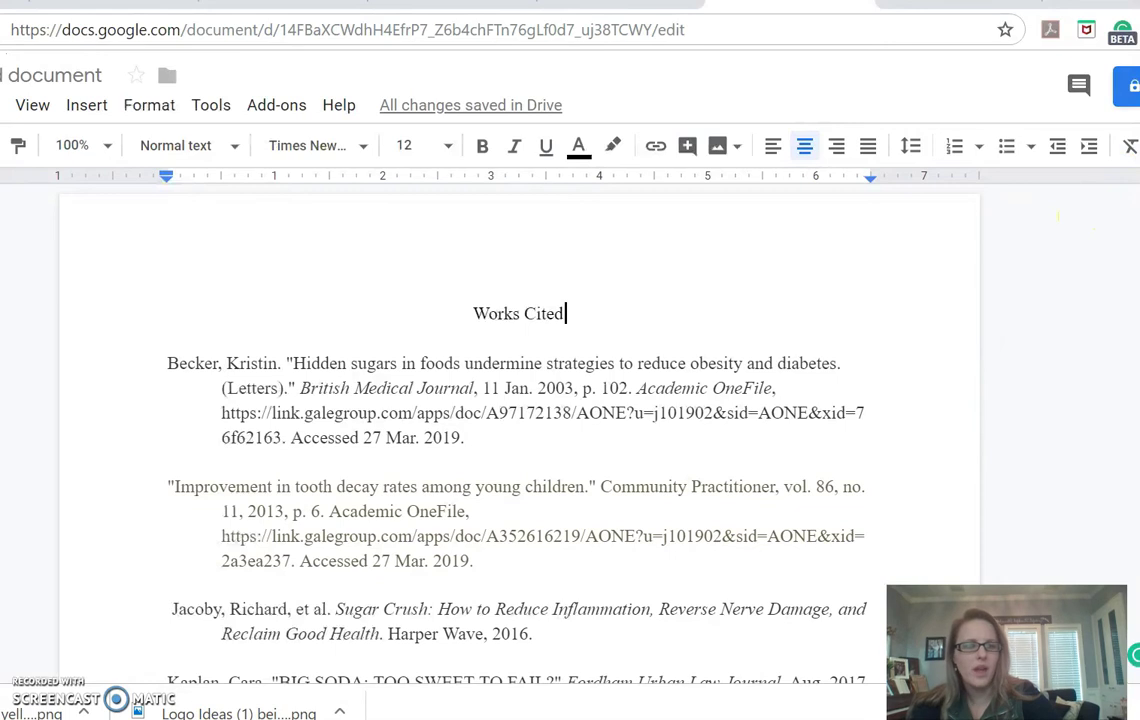
left_click(1128, 86)
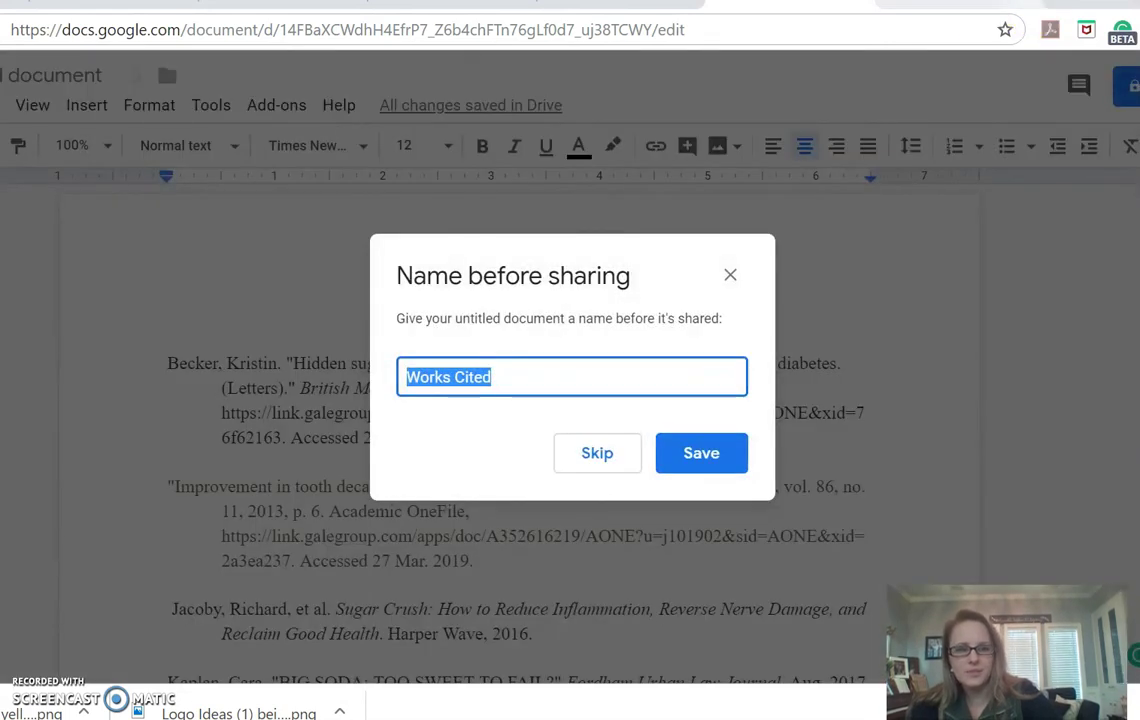
left_click(731, 276)
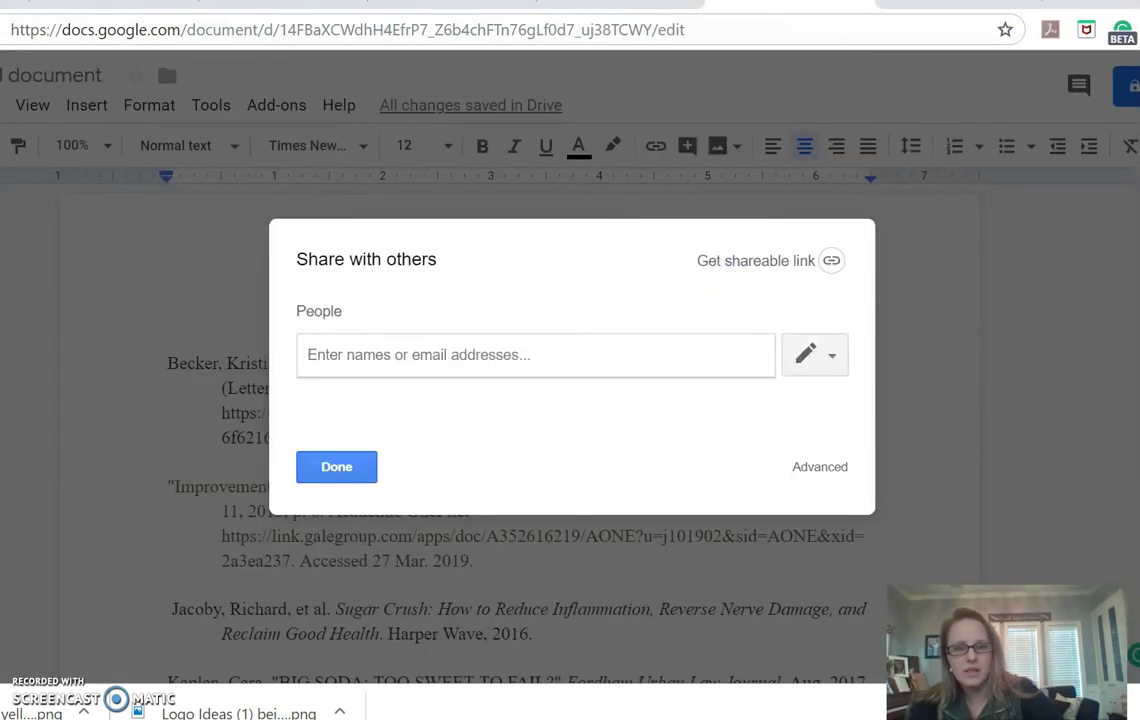
left_click(312, 458)
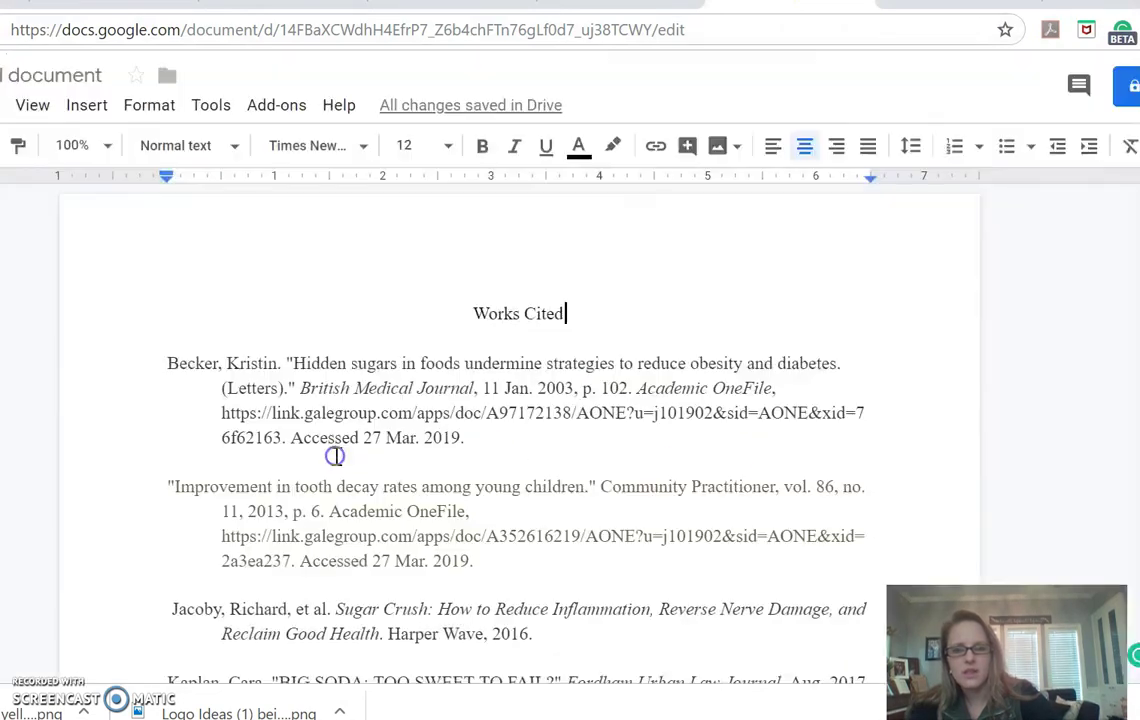
left_click(445, 8)
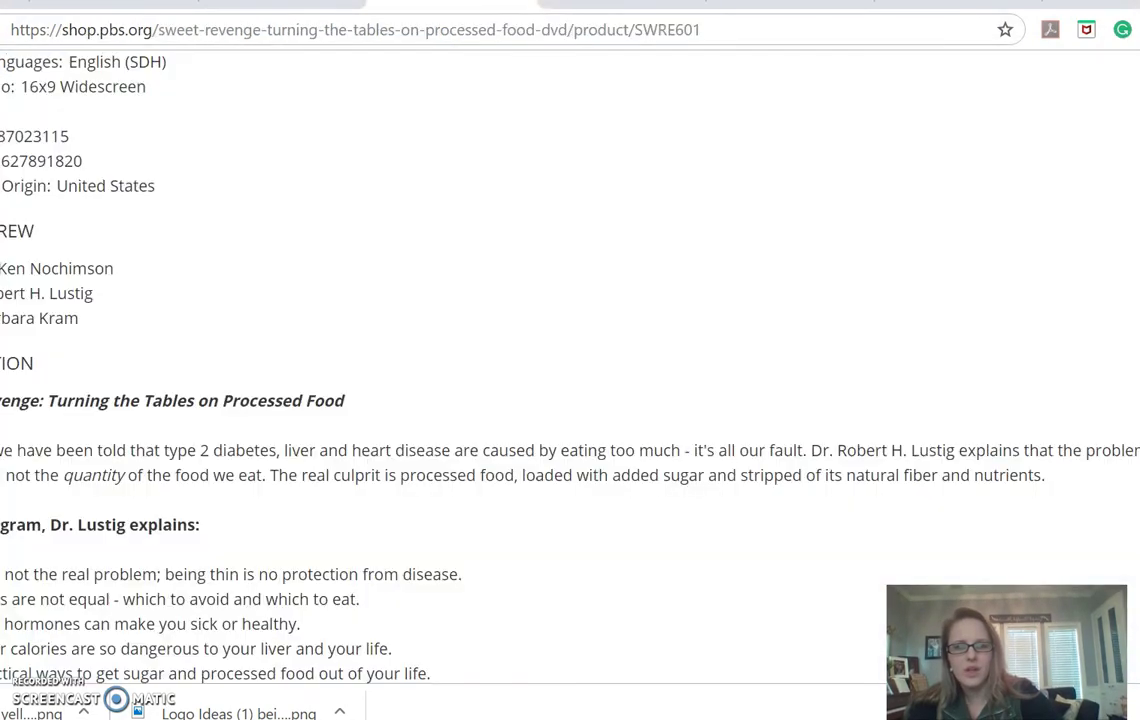
left_click(735, 4)
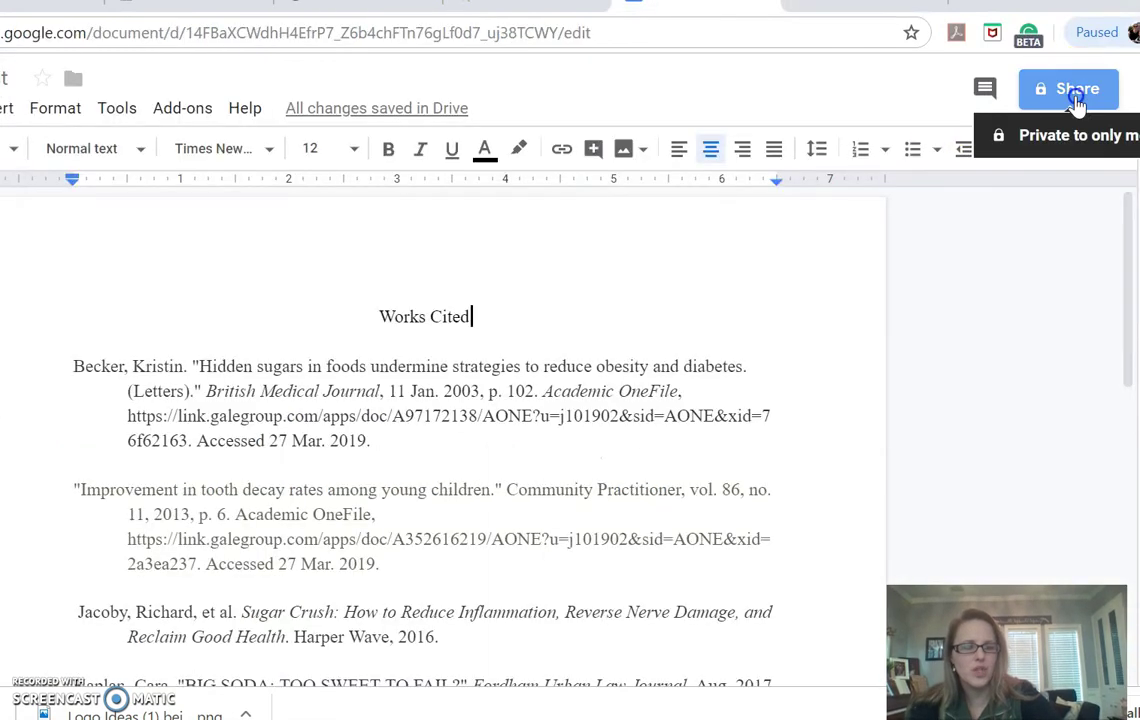
Save the document under the name "Works Cited" for sharing and copy a shareable link that lets anyone with it view
left_click(1076, 94)
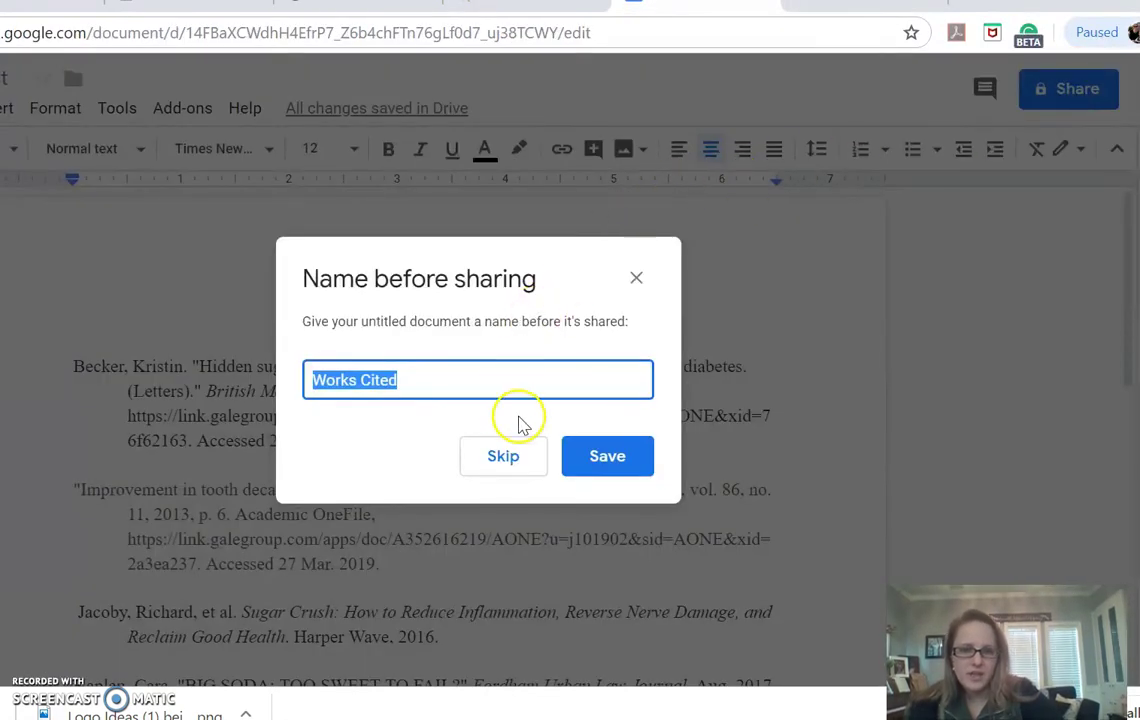
left_click(491, 381)
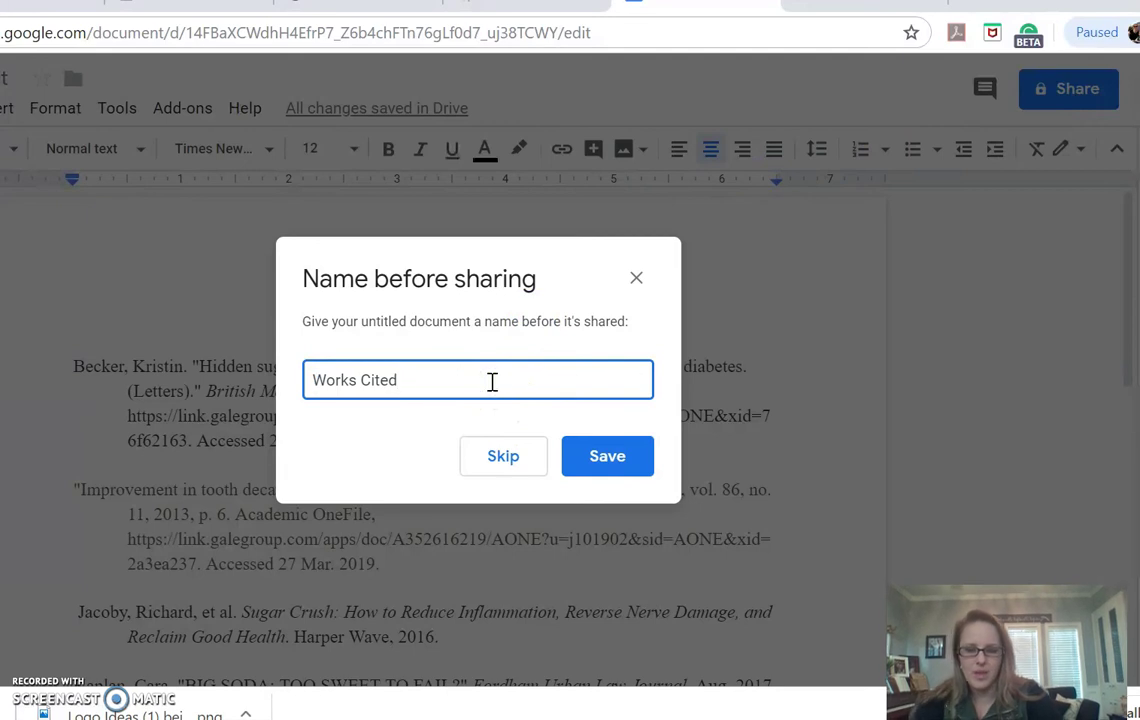
left_click(581, 455)
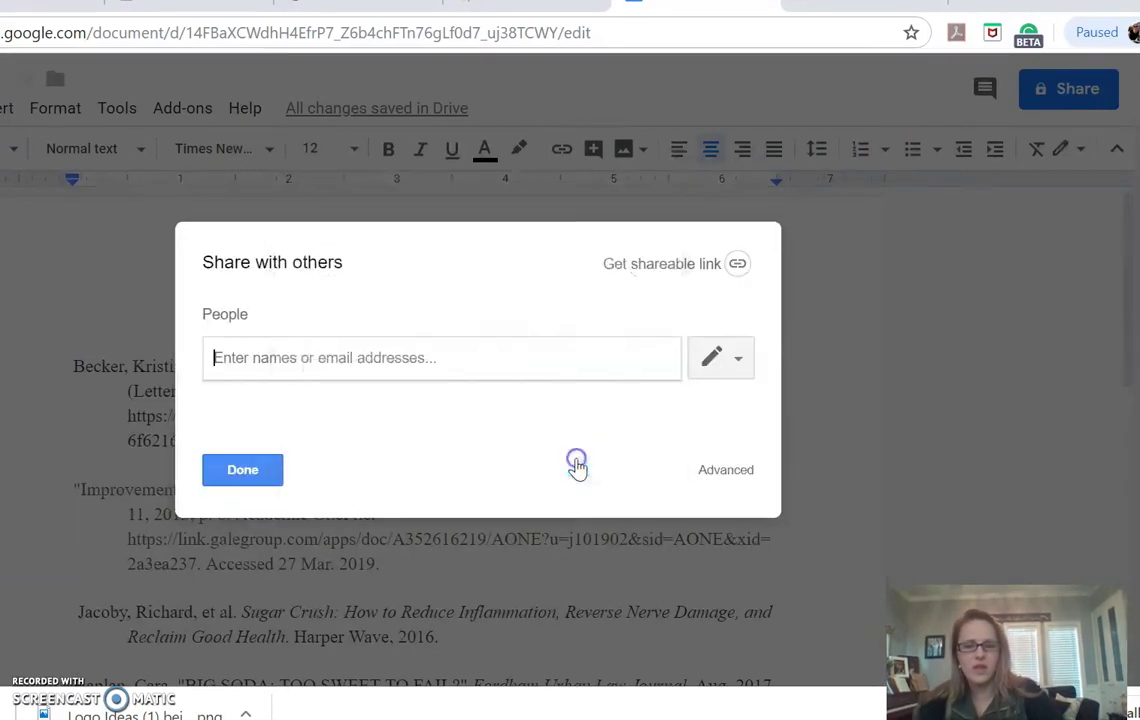
left_click(700, 272)
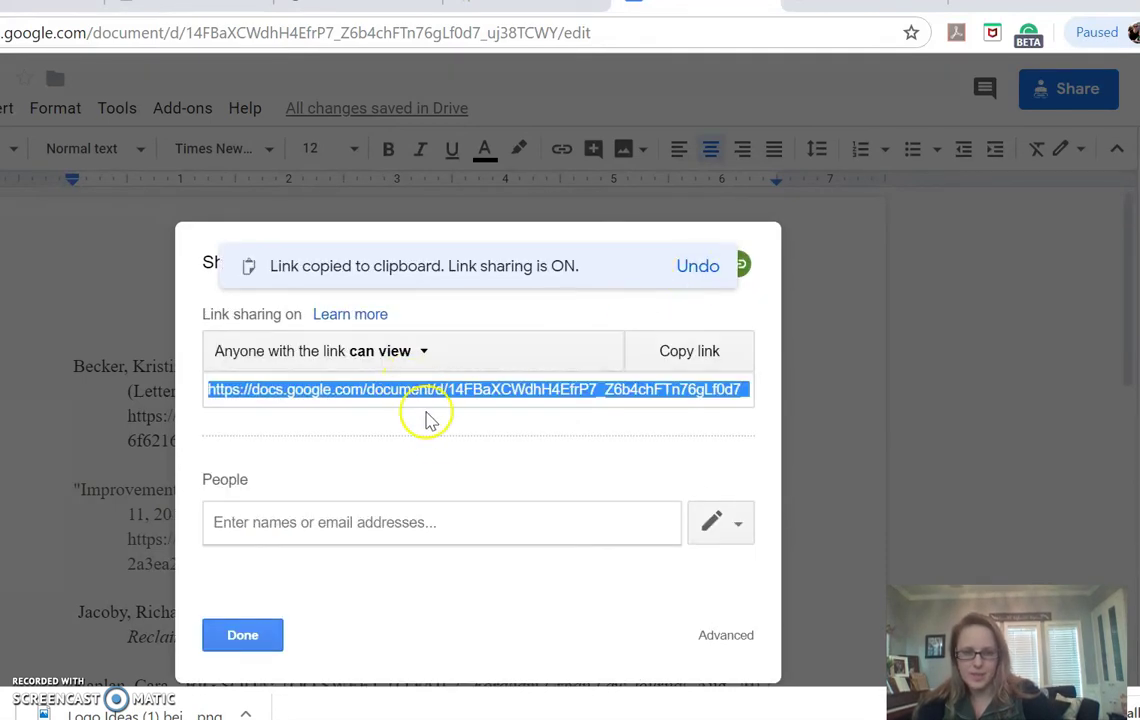
left_click(688, 350)
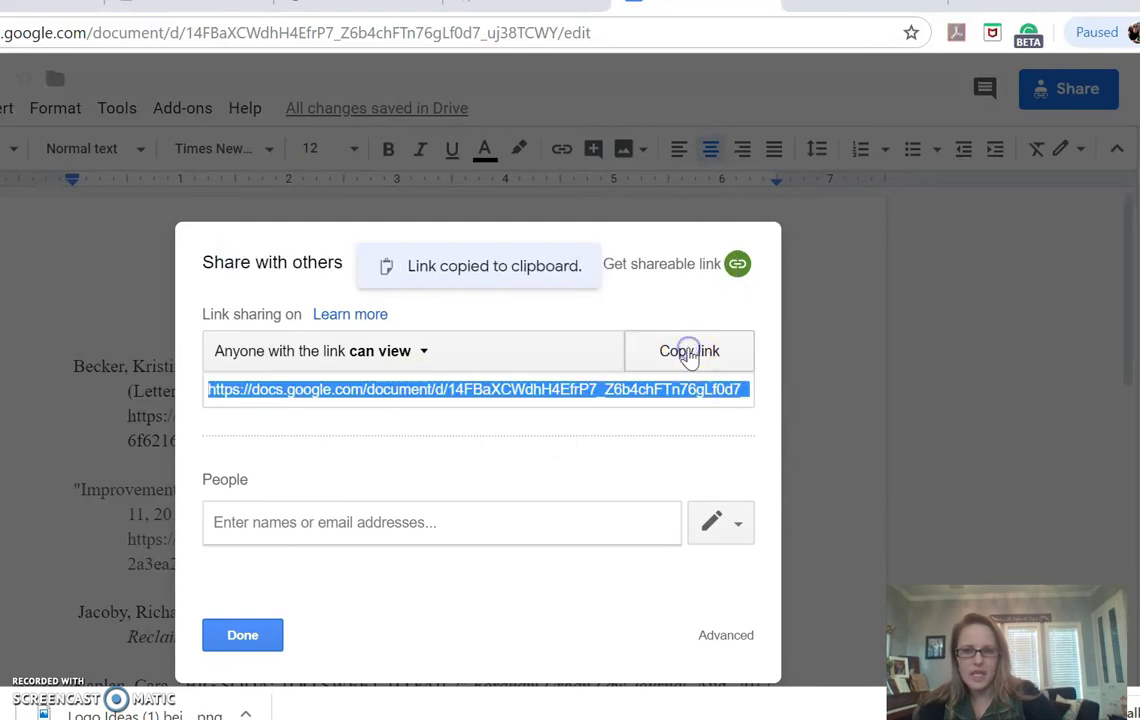
Switch to the portfolio's Works Cited Page slide and try to paste the copied link on a new line below "Attach link here:"
left_click(183, 6)
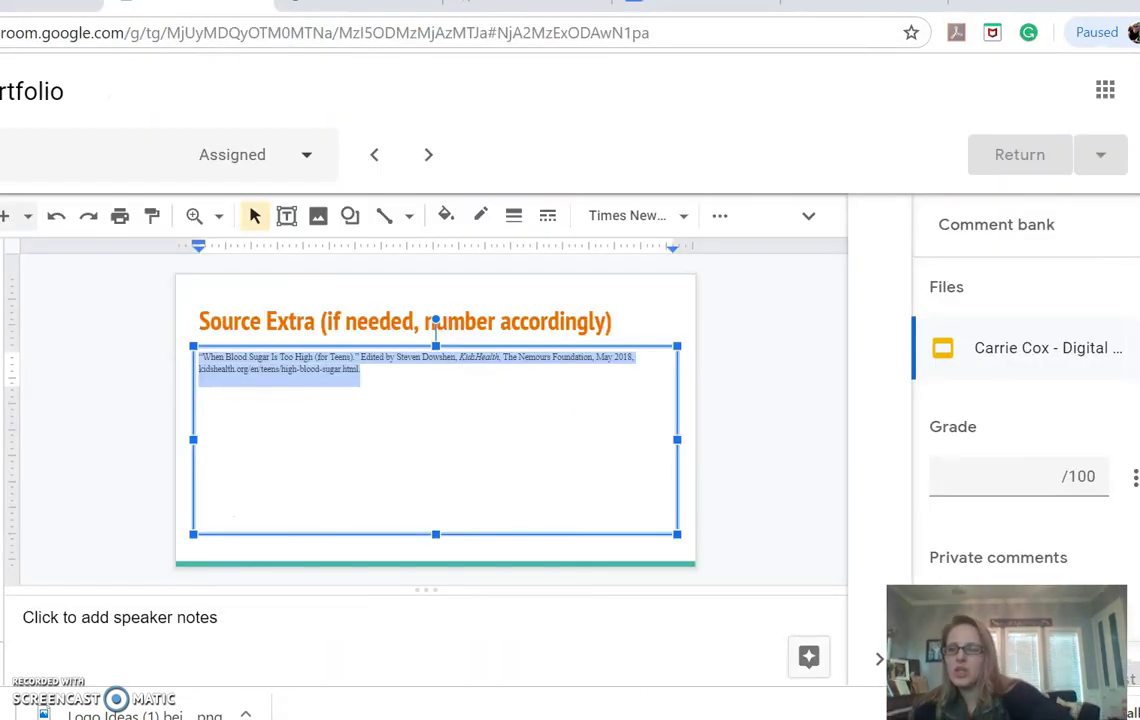
key("Page_Down")
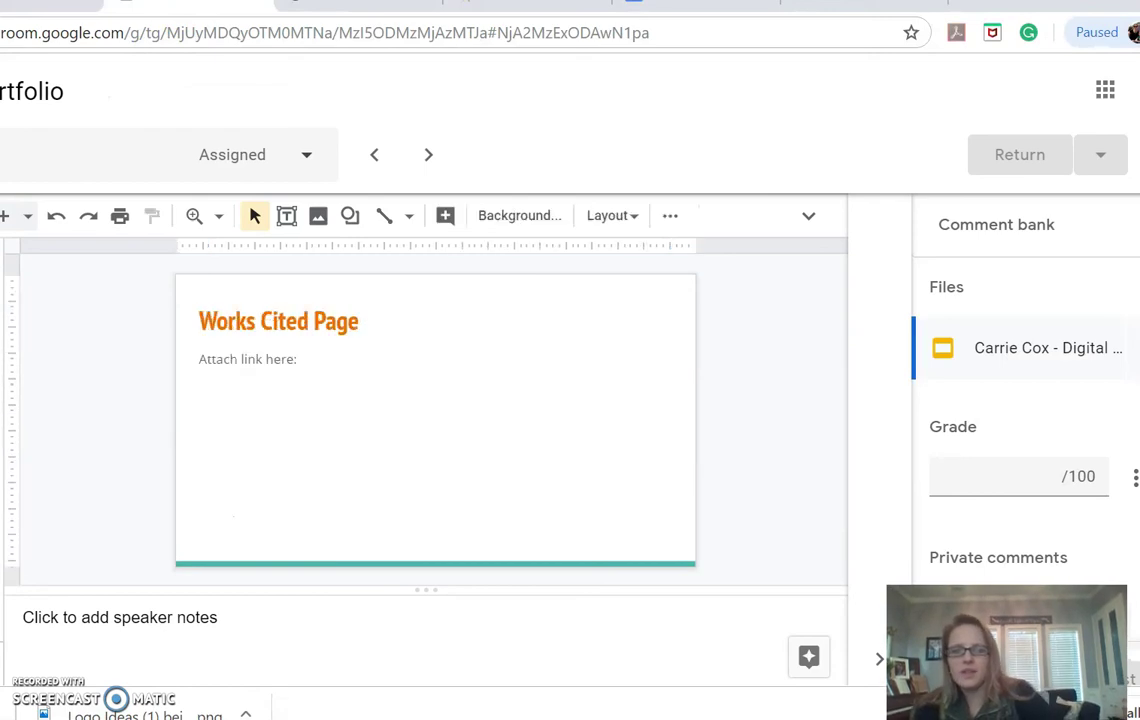
left_click(340, 364)
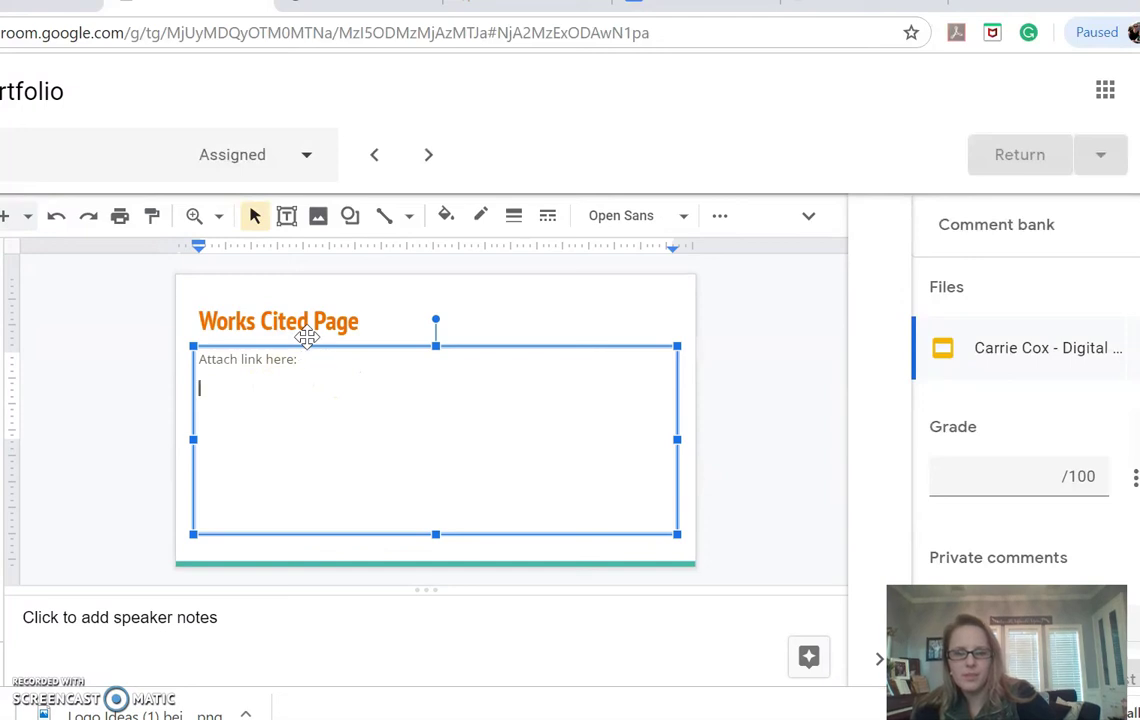
right_click(284, 418)
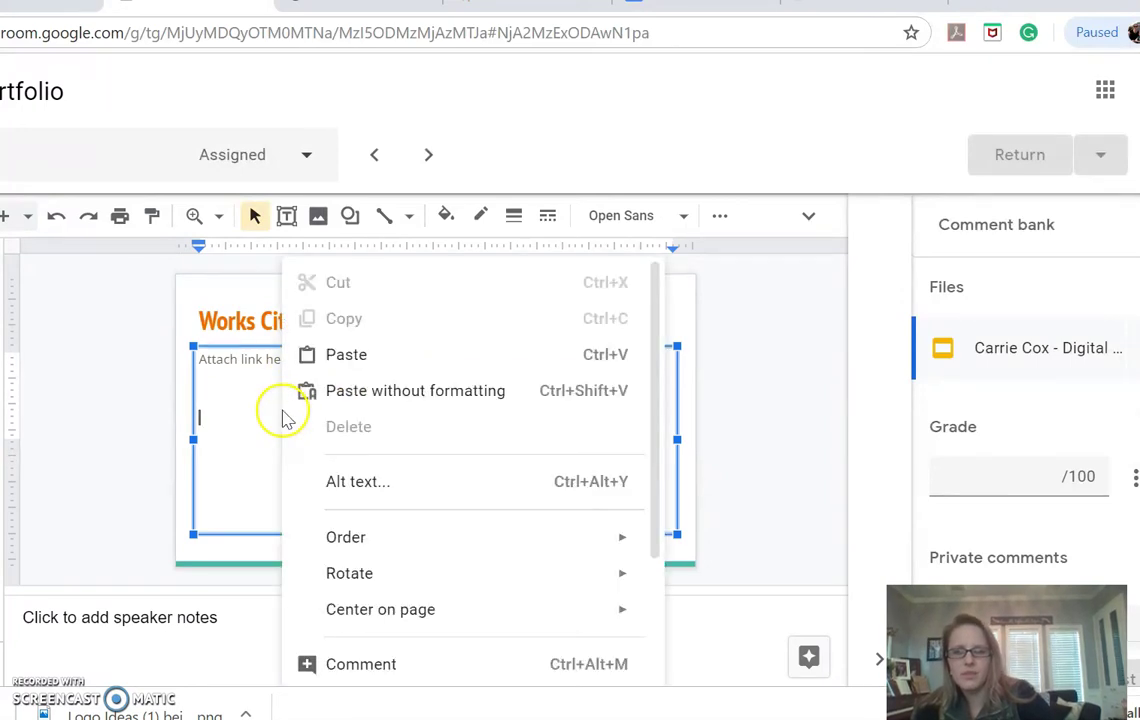
left_click(325, 356)
left_click(505, 546)
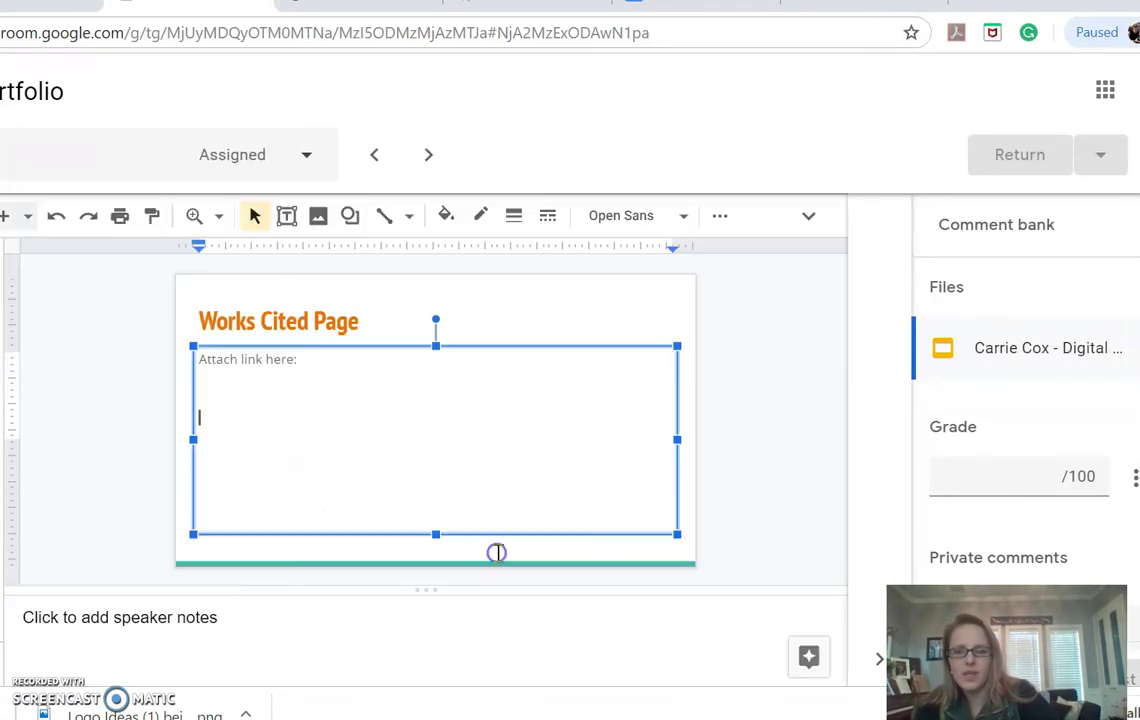
left_click(329, 443)
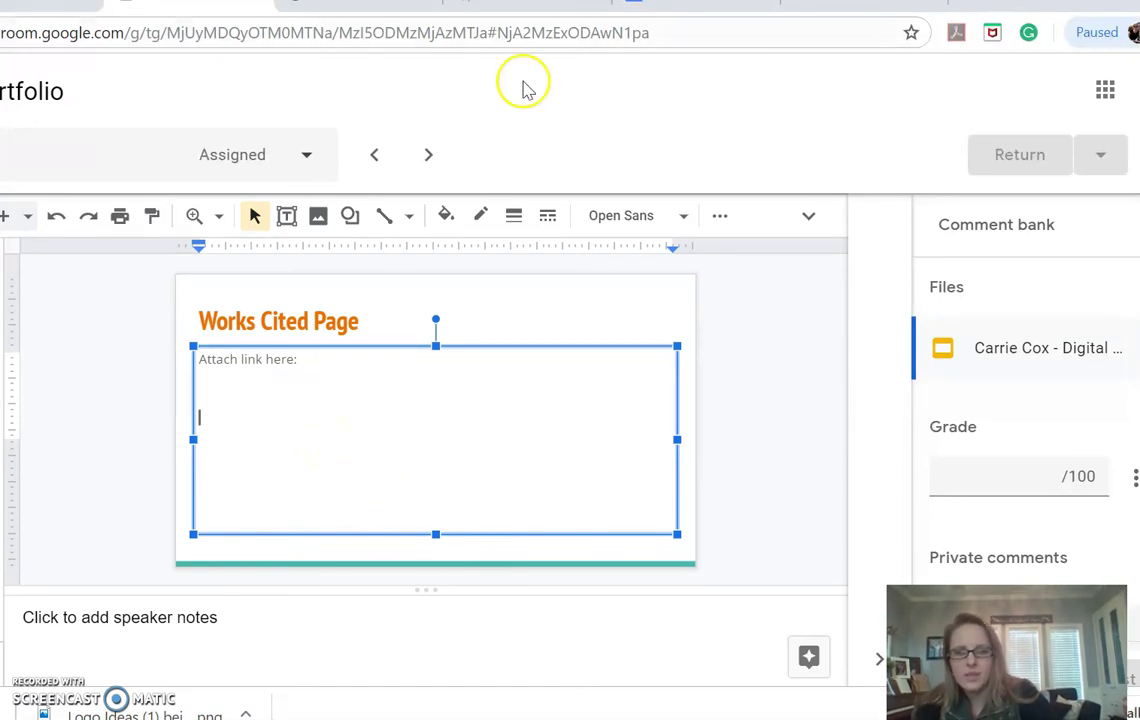
Copy the shareable link again from the Works Cited document and select the blank line on the portfolio's Works Cited Page slide
left_click(712, 10)
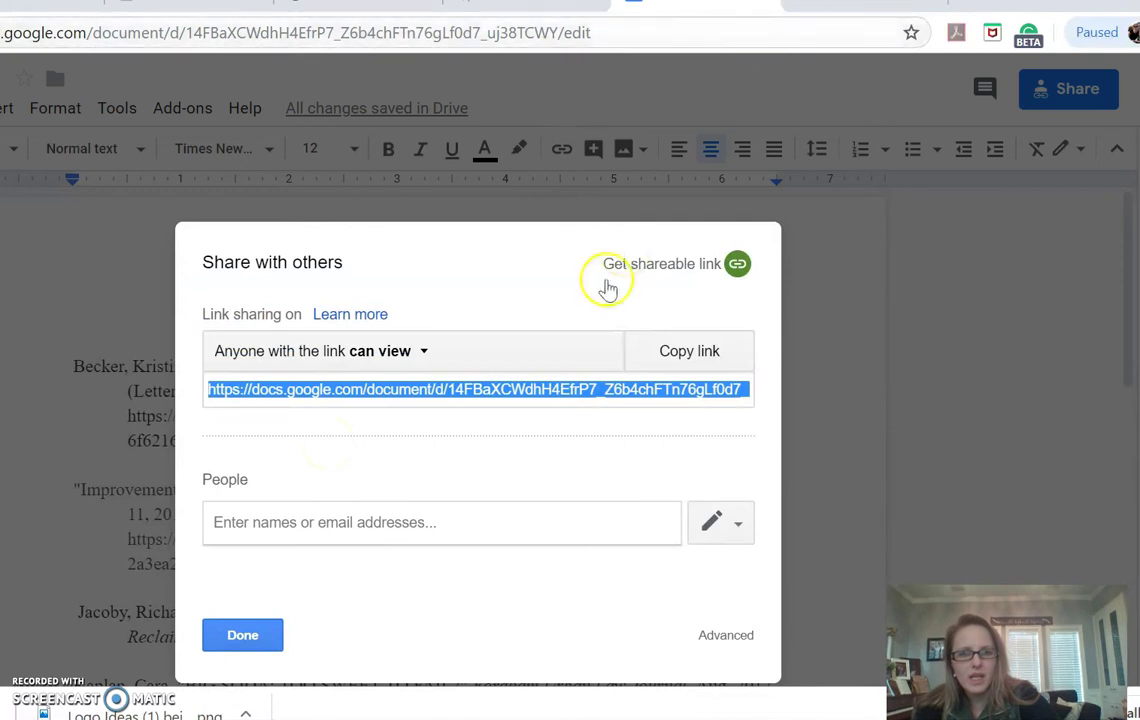
left_click(663, 355)
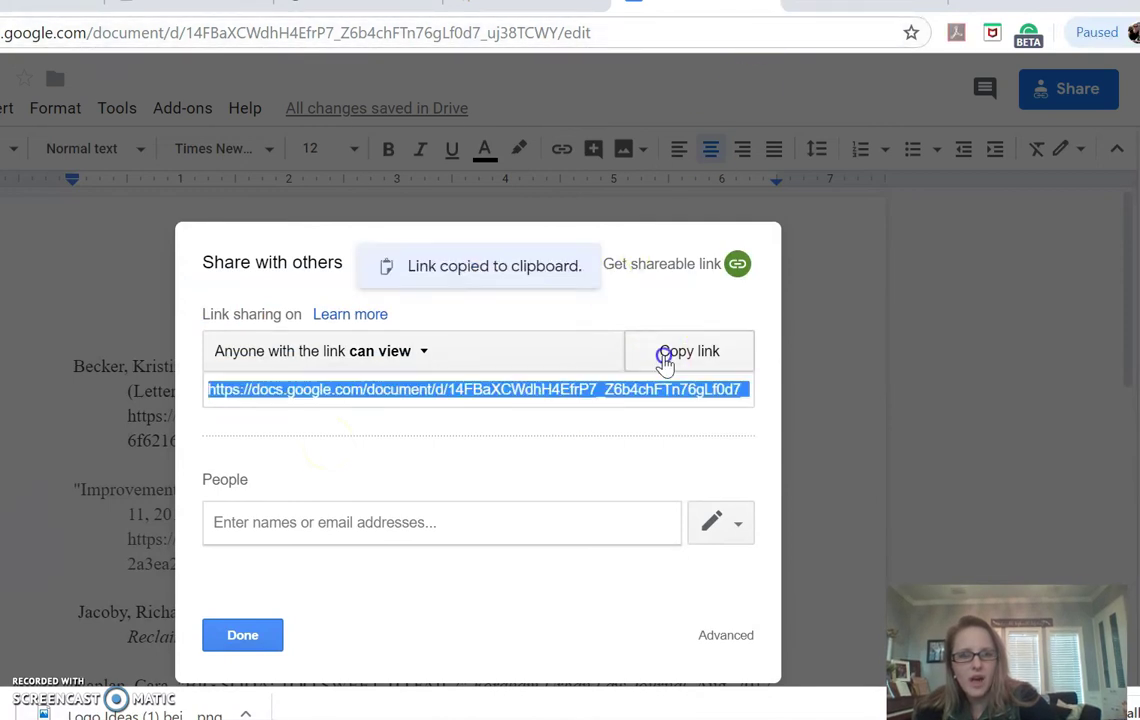
left_click(525, 8)
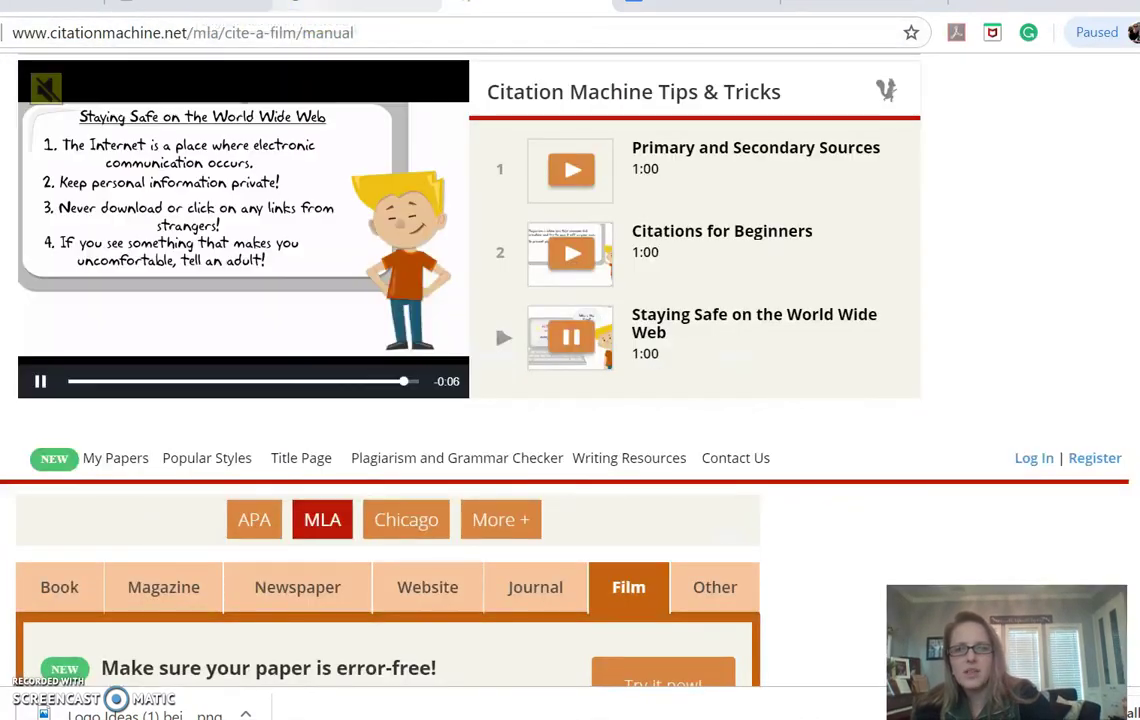
left_click(190, 8)
double_click(274, 430)
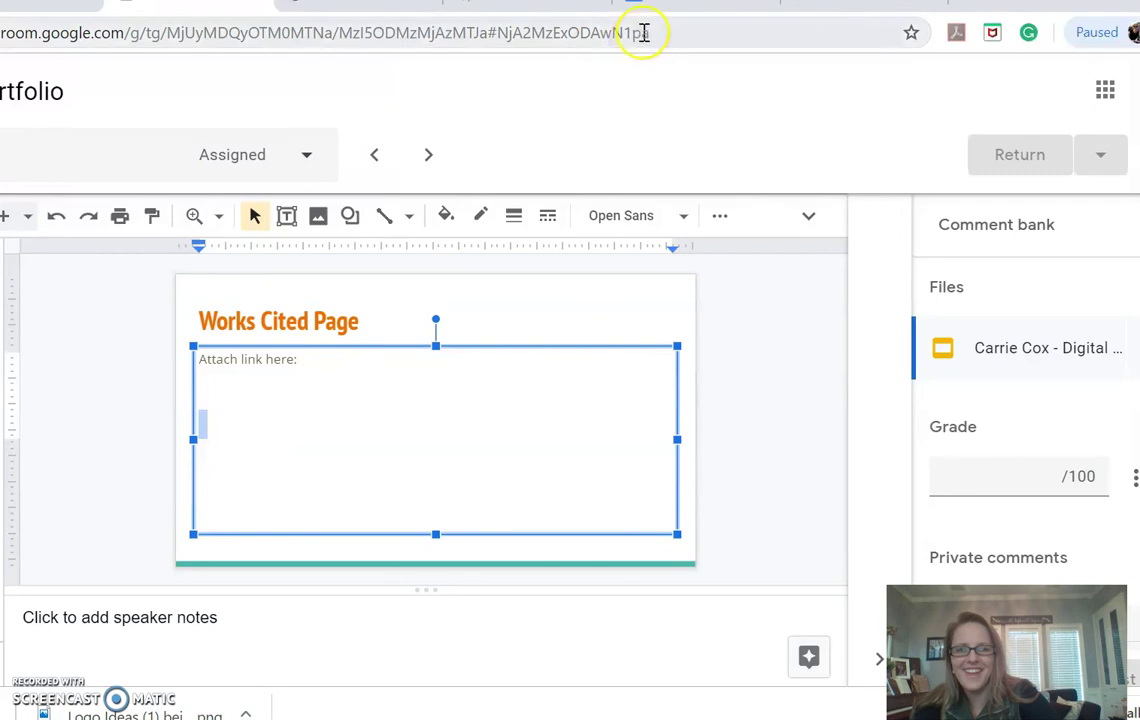
Recopy the Works Cited document's view-only link and paste it below "Attach link here:" on the Works Cited Page slide
left_click(527, 8)
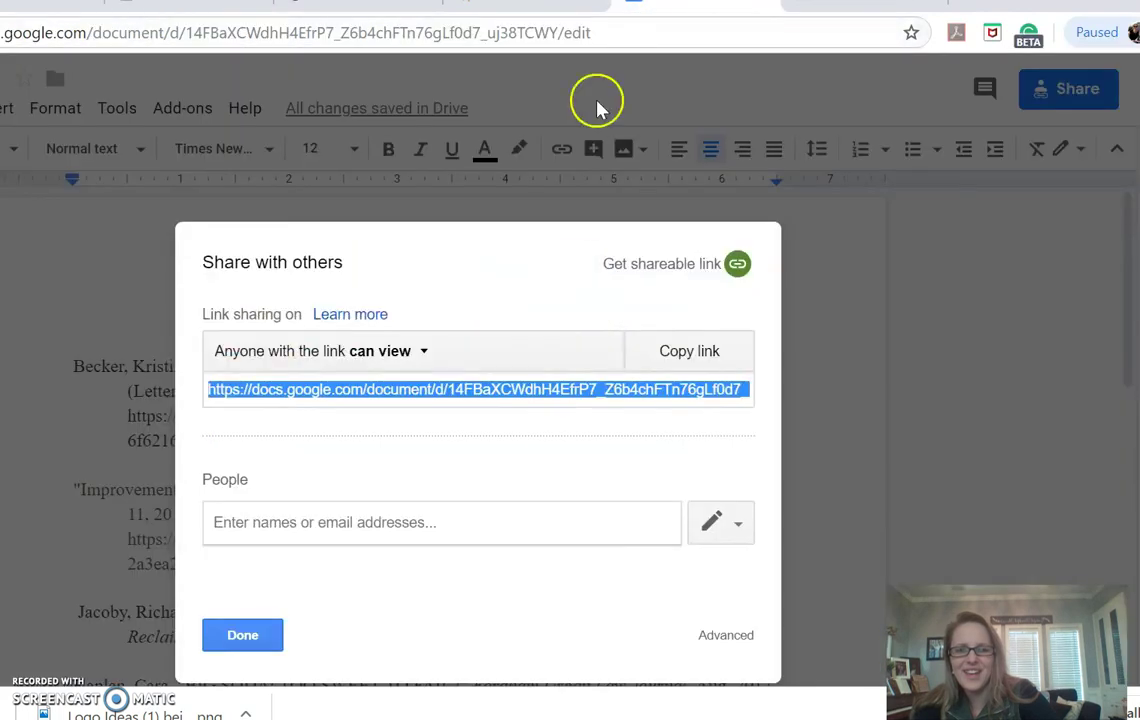
left_click(668, 350)
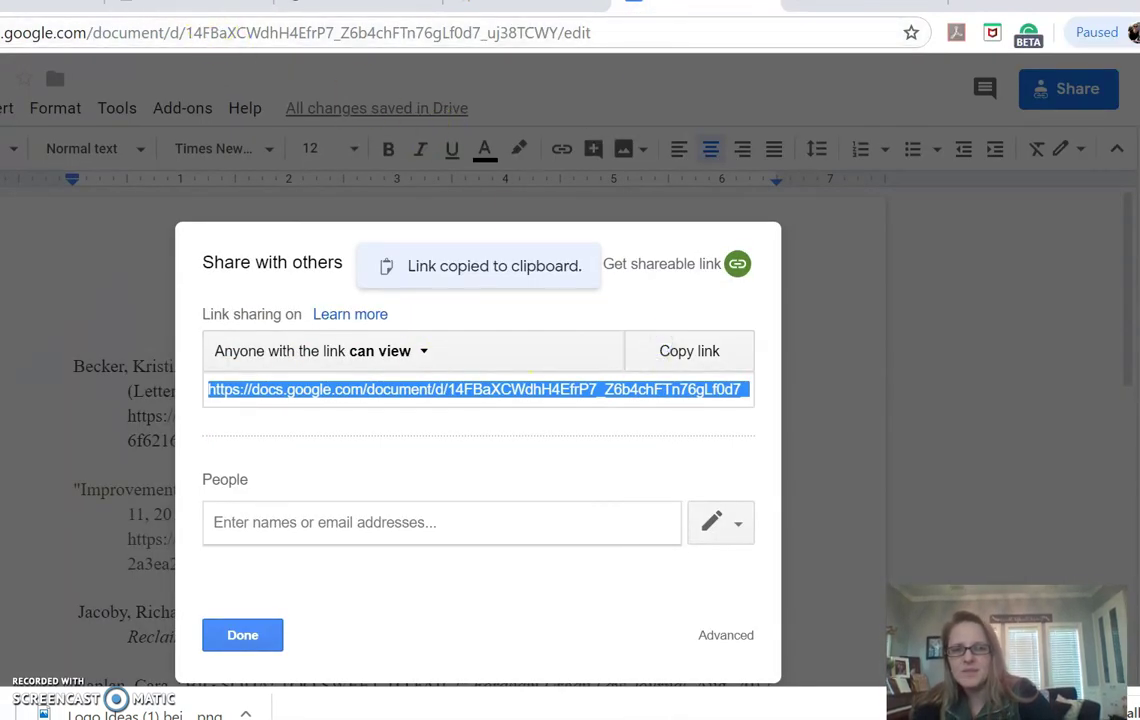
left_click(195, 4)
left_click(274, 430)
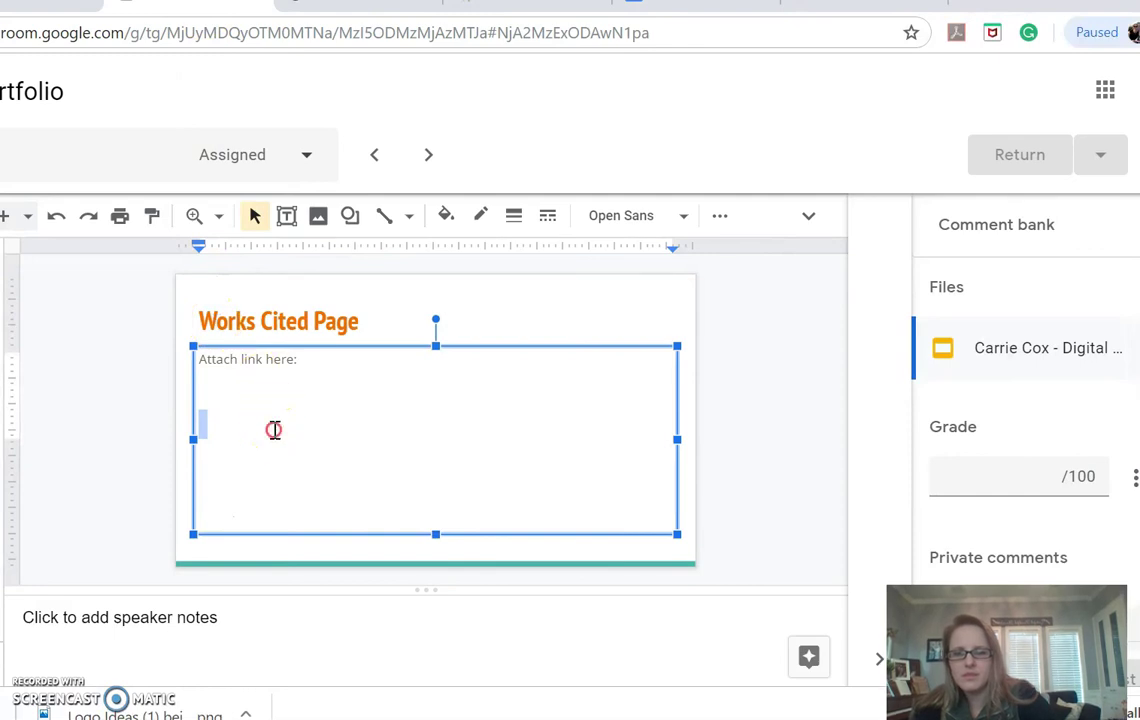
right_click(274, 430)
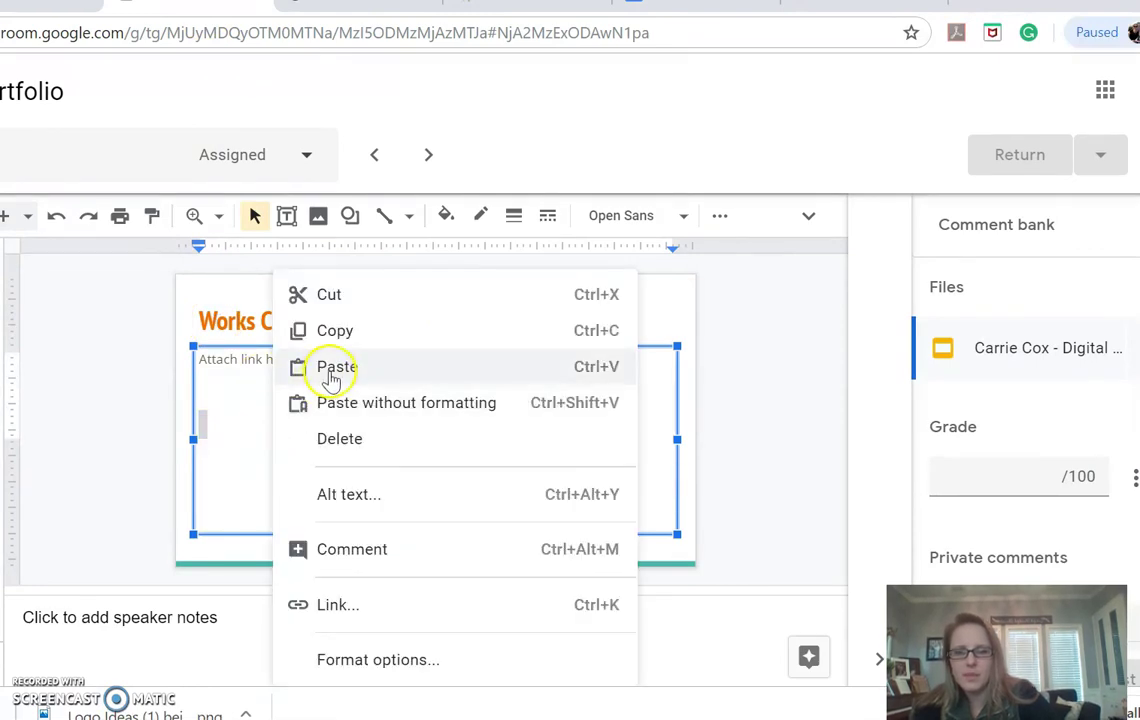
left_click(226, 443)
key("ctrl+v")
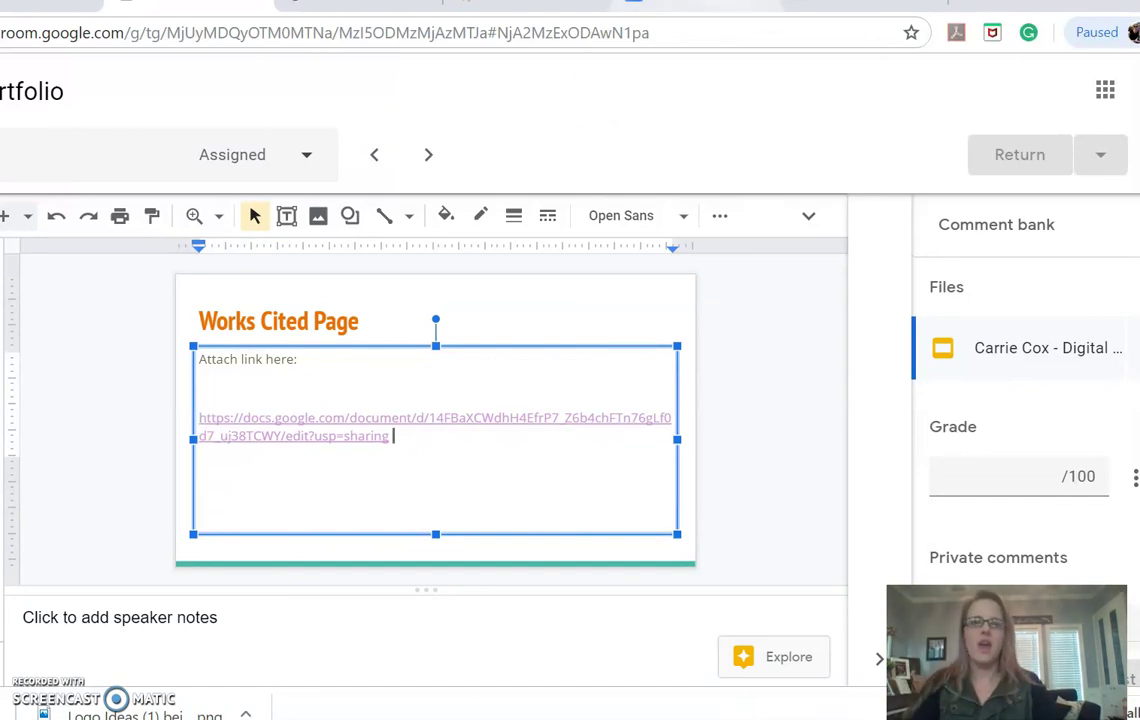
Return to the Works Cited document, close its sharing settings and review the formatted citations
left_click(688, 3)
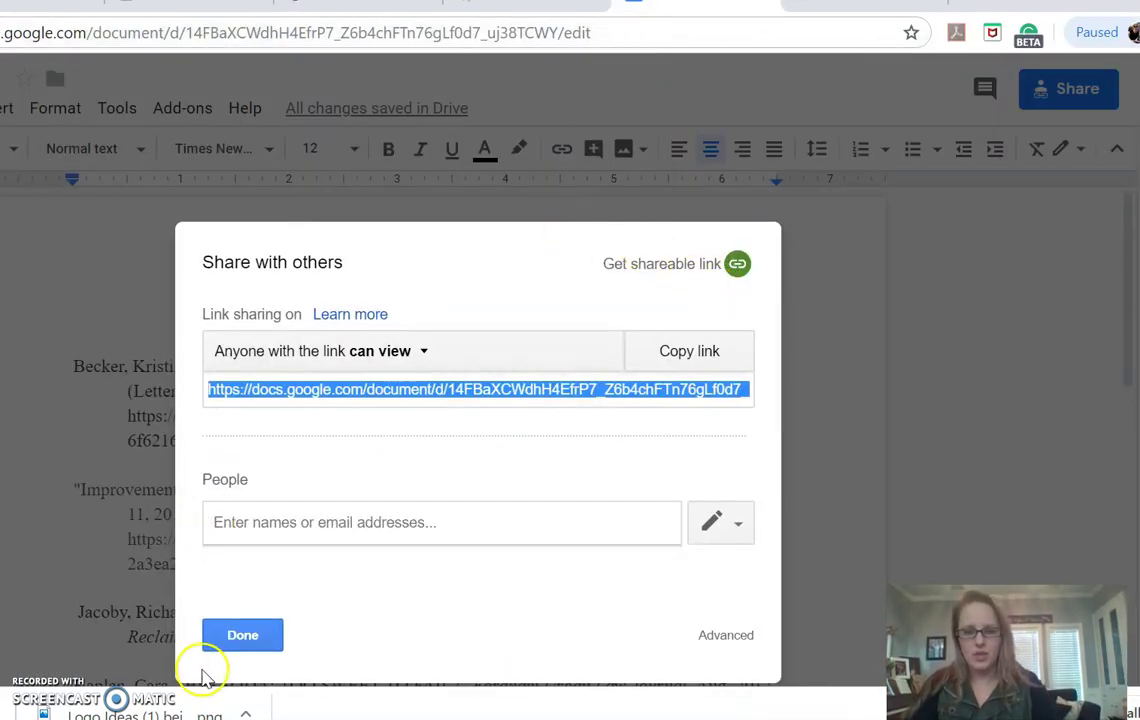
left_click(222, 627)
left_click(475, 318)
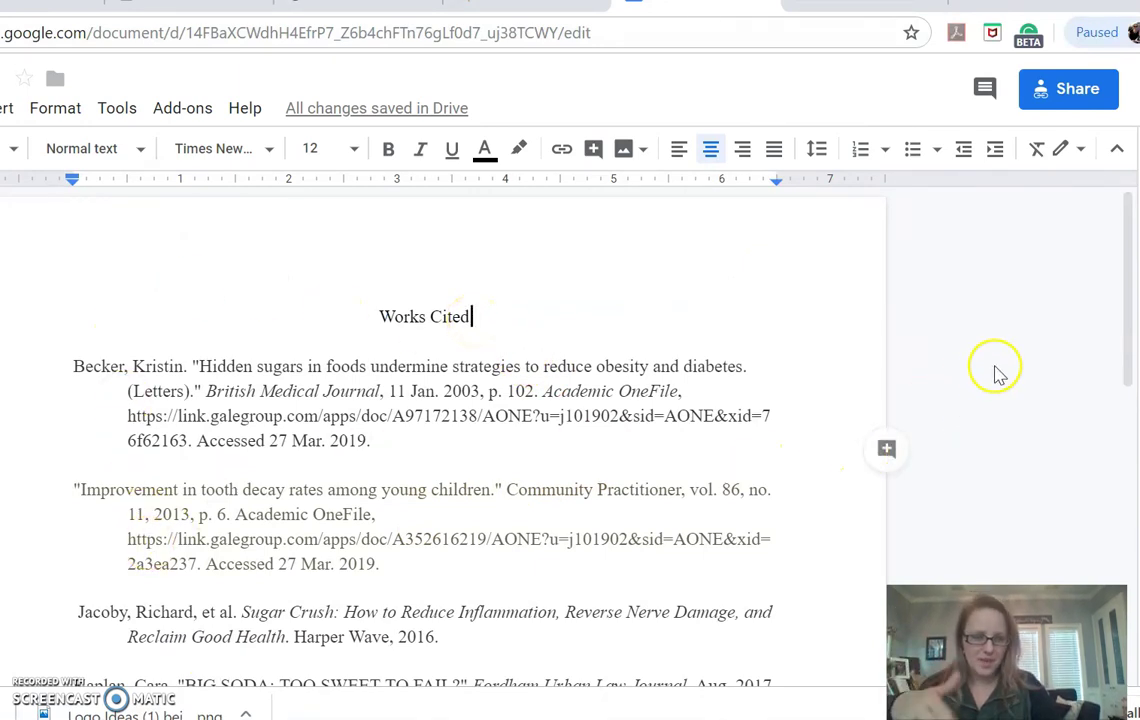
left_click_drag(1123, 378, 1092, 400)
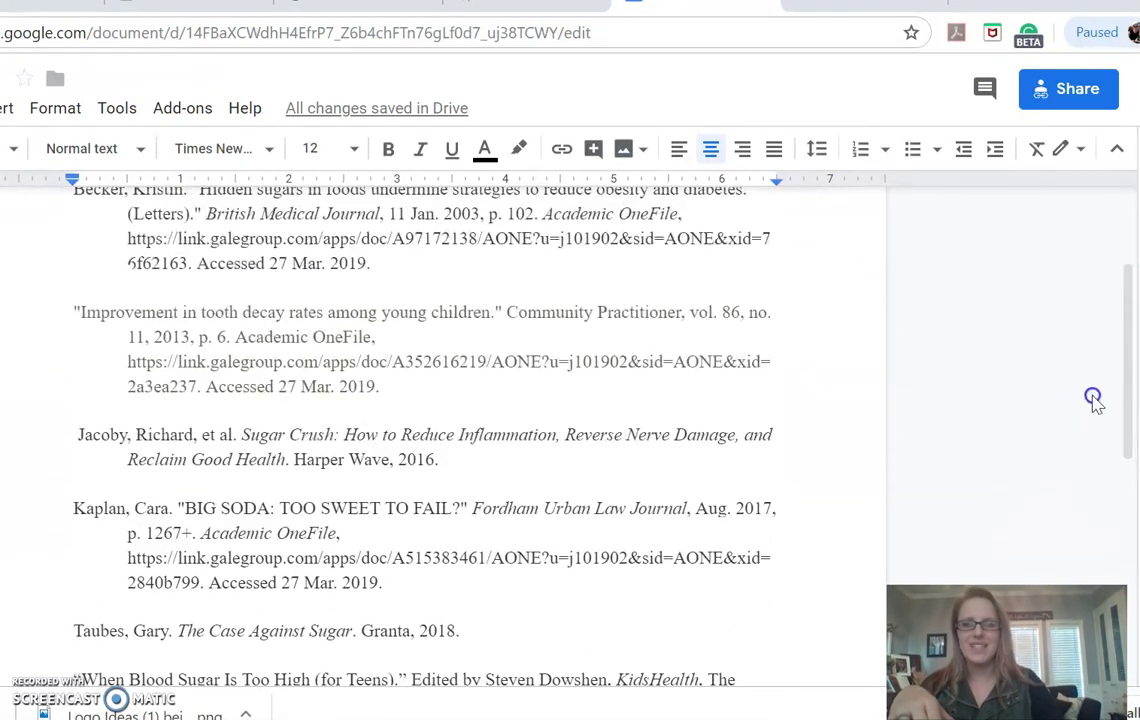